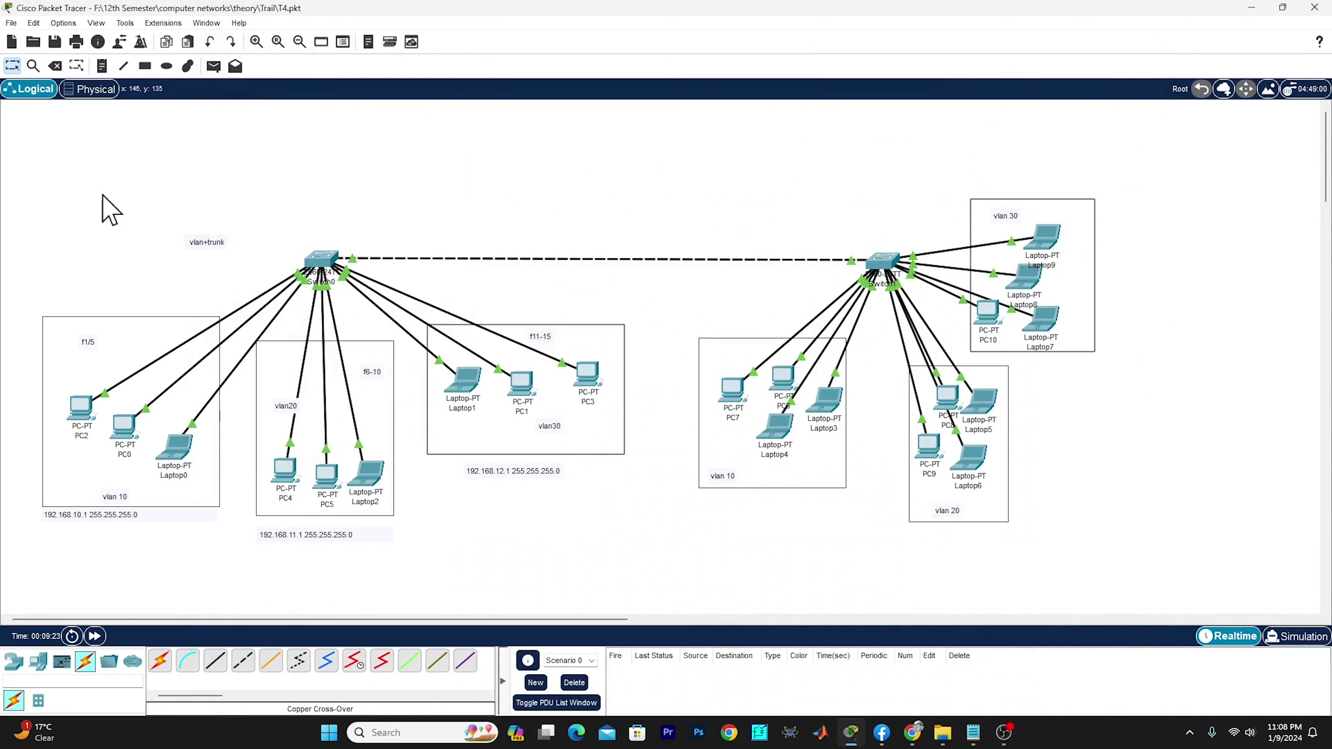
# - Examine the topology's two linked switches and the VLAN 10, 20 and 30 device groups attached to each
pyautogui.moveTo(18, 143); pyautogui.dragTo(1162, 577)
pyautogui.click(1191, 490)
pyautogui.doubleClick(206, 244)
pyautogui.click(440, 223)
pyautogui.click(170, 318)
pyautogui.click(1148, 508)
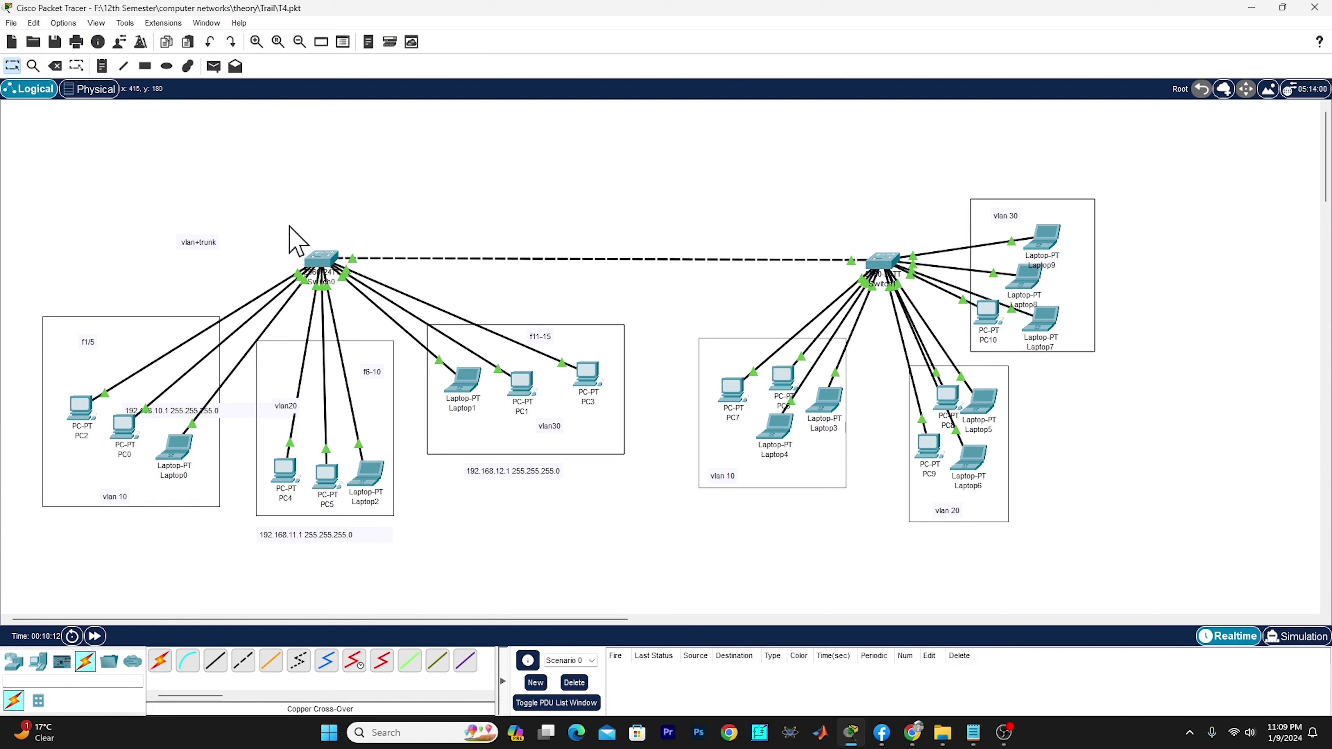
pyautogui.moveTo(288, 224); pyautogui.dragTo(385, 297)
pyautogui.moveTo(860, 203); pyautogui.dragTo(918, 302)
pyautogui.moveTo(288, 217); pyautogui.dragTo(352, 290)
pyautogui.moveTo(5, 164); pyautogui.dragTo(650, 564)
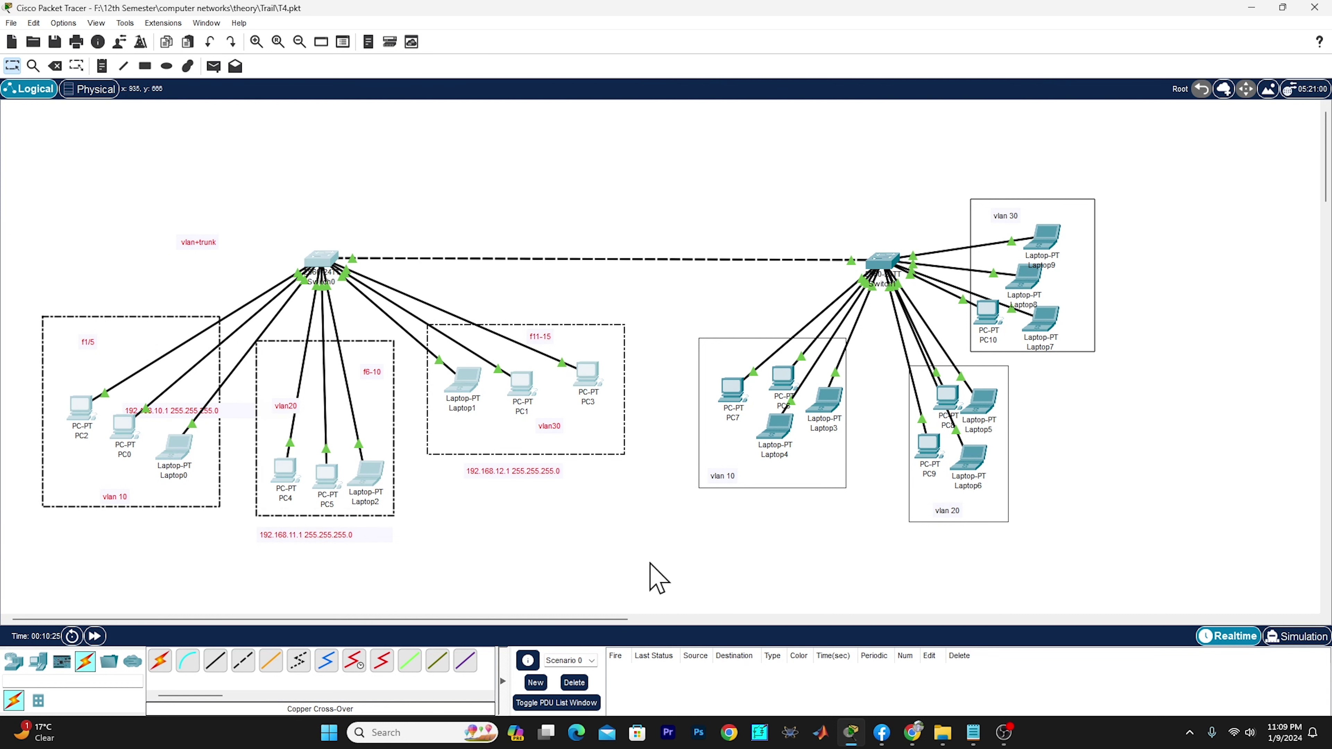
pyautogui.click(650, 564)
pyautogui.moveTo(682, 129); pyautogui.dragTo(1107, 569)
pyautogui.click(1232, 496)
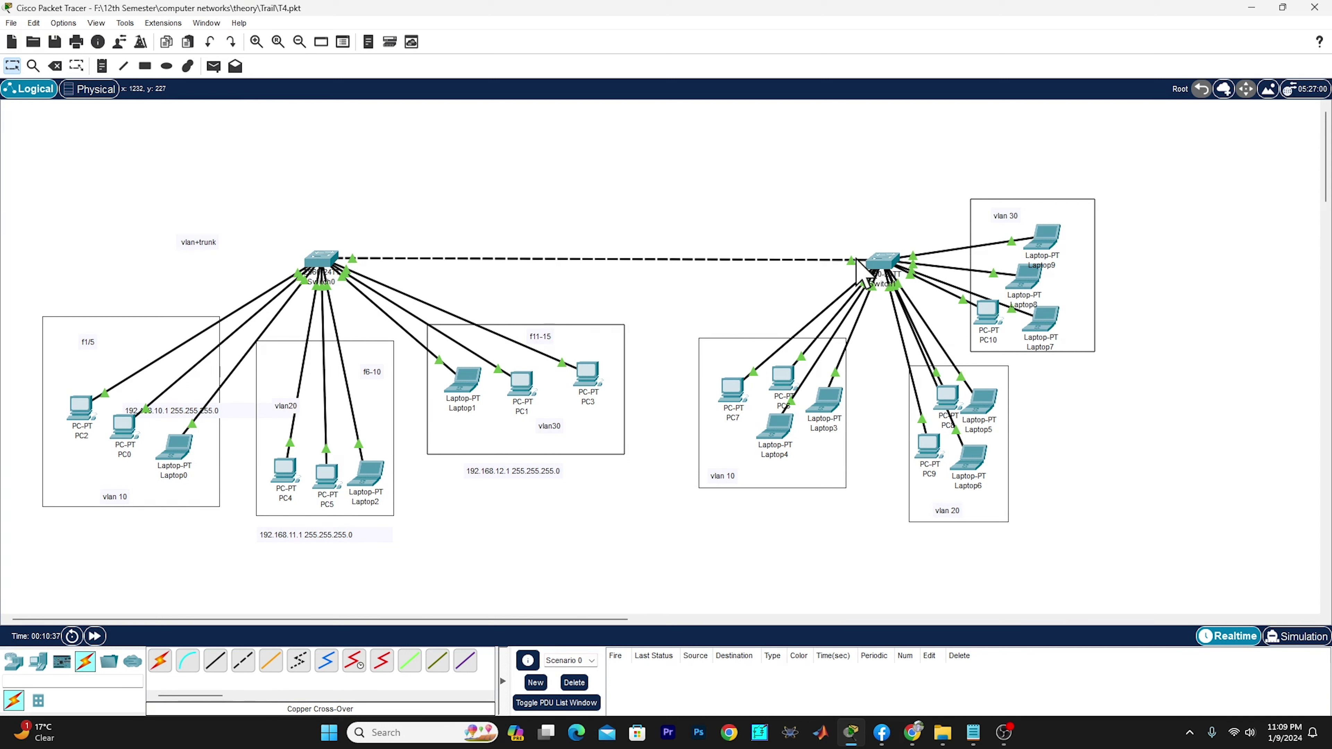
pyautogui.moveTo(688, 217); pyautogui.dragTo(1111, 569)
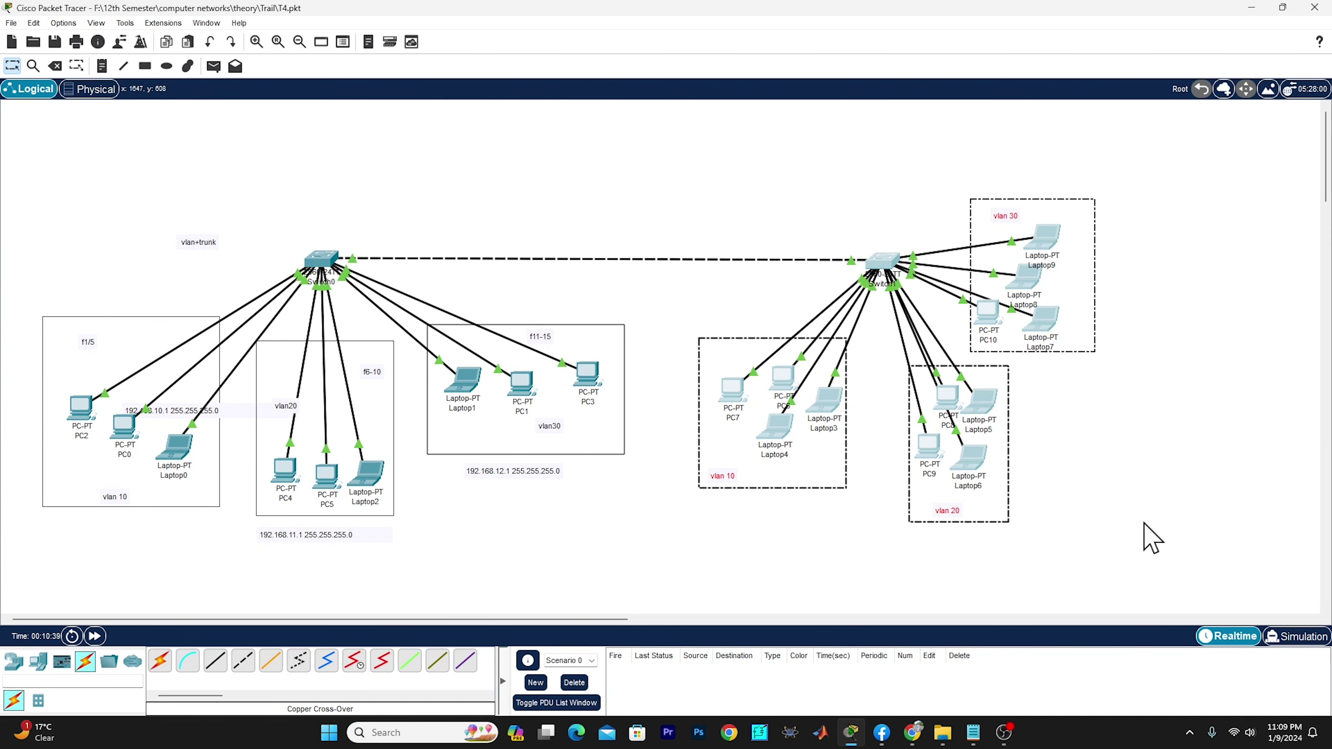
pyautogui.click(1145, 524)
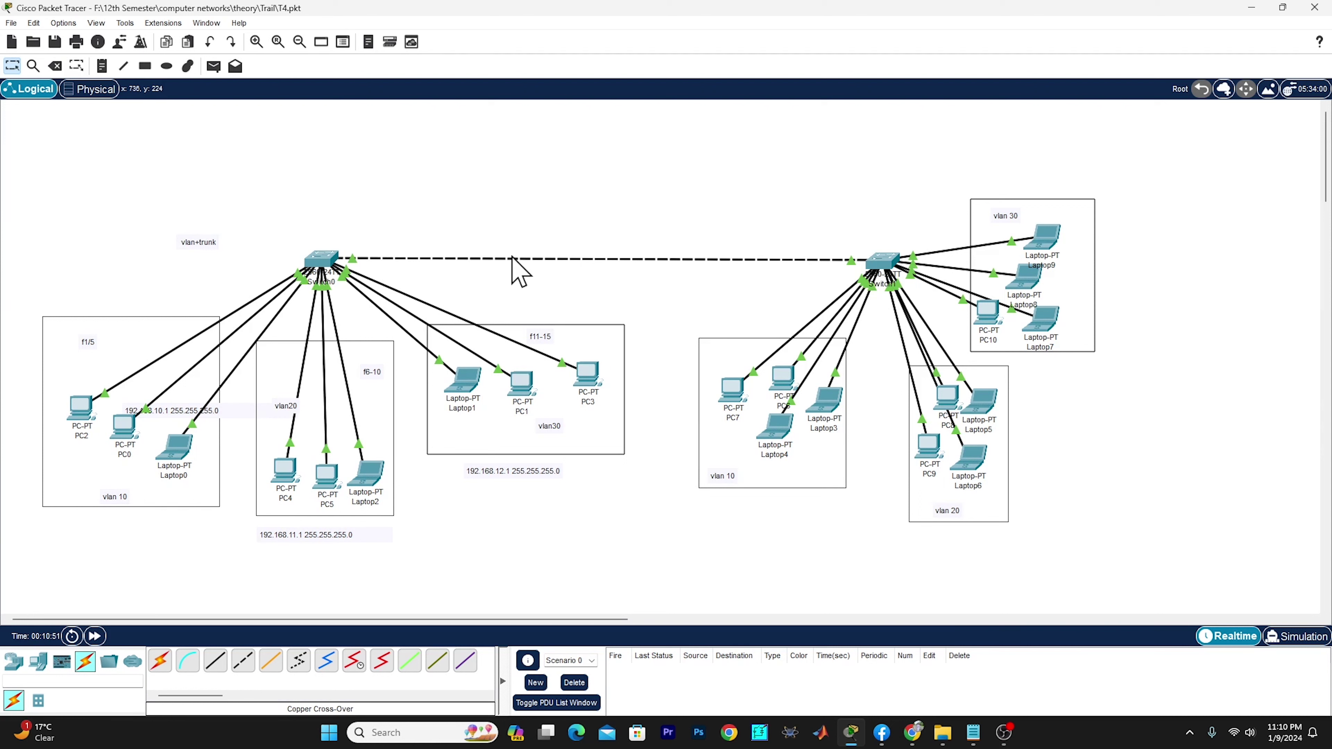
# - Open Switch0's command-line interface and bring up its user EXEC prompt
pyautogui.click(321, 258)
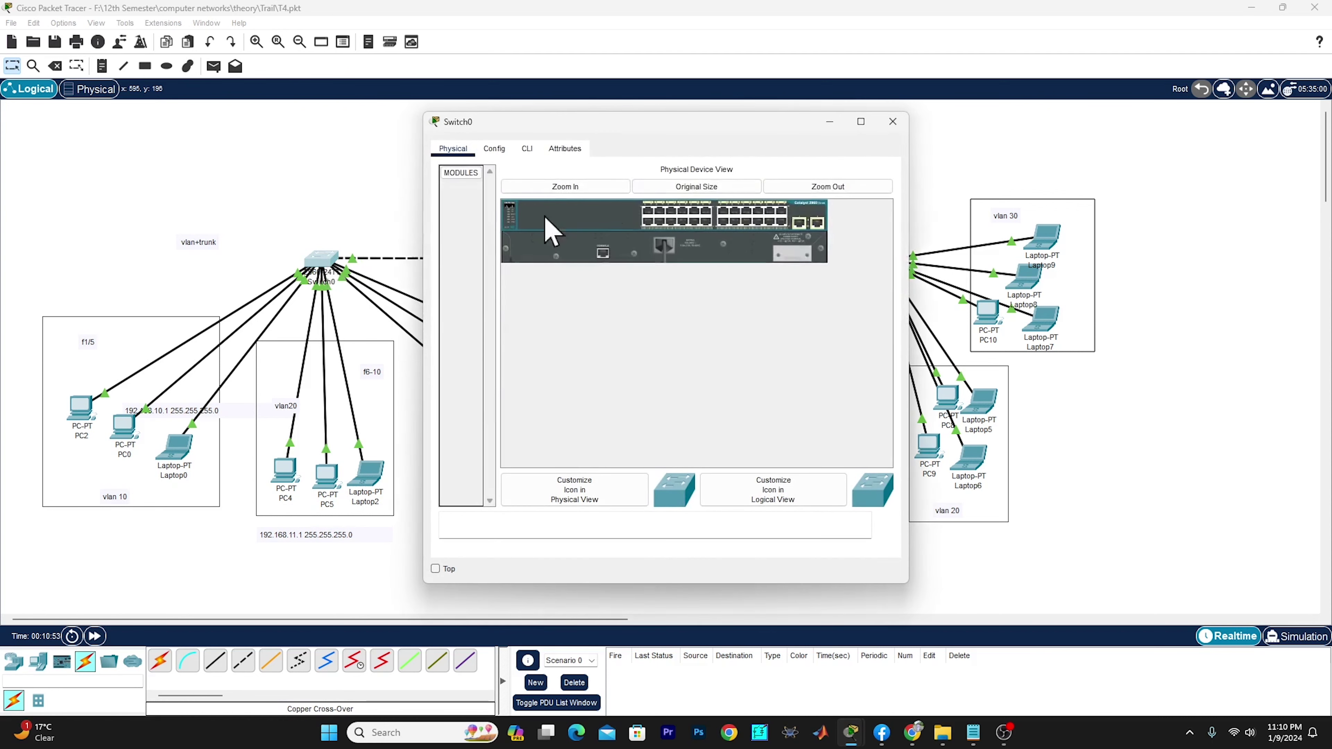
pyautogui.moveTo(741, 122); pyautogui.dragTo(1076, 104)
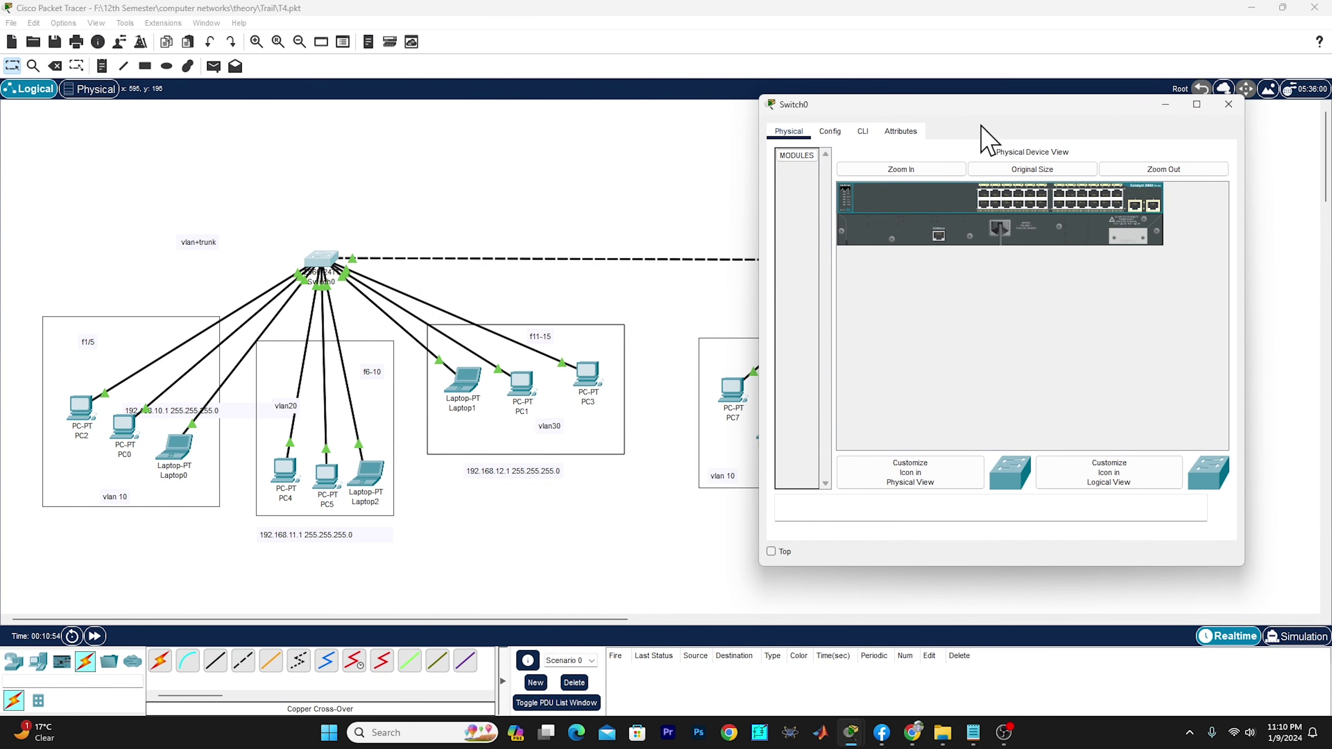
pyautogui.click(864, 135)
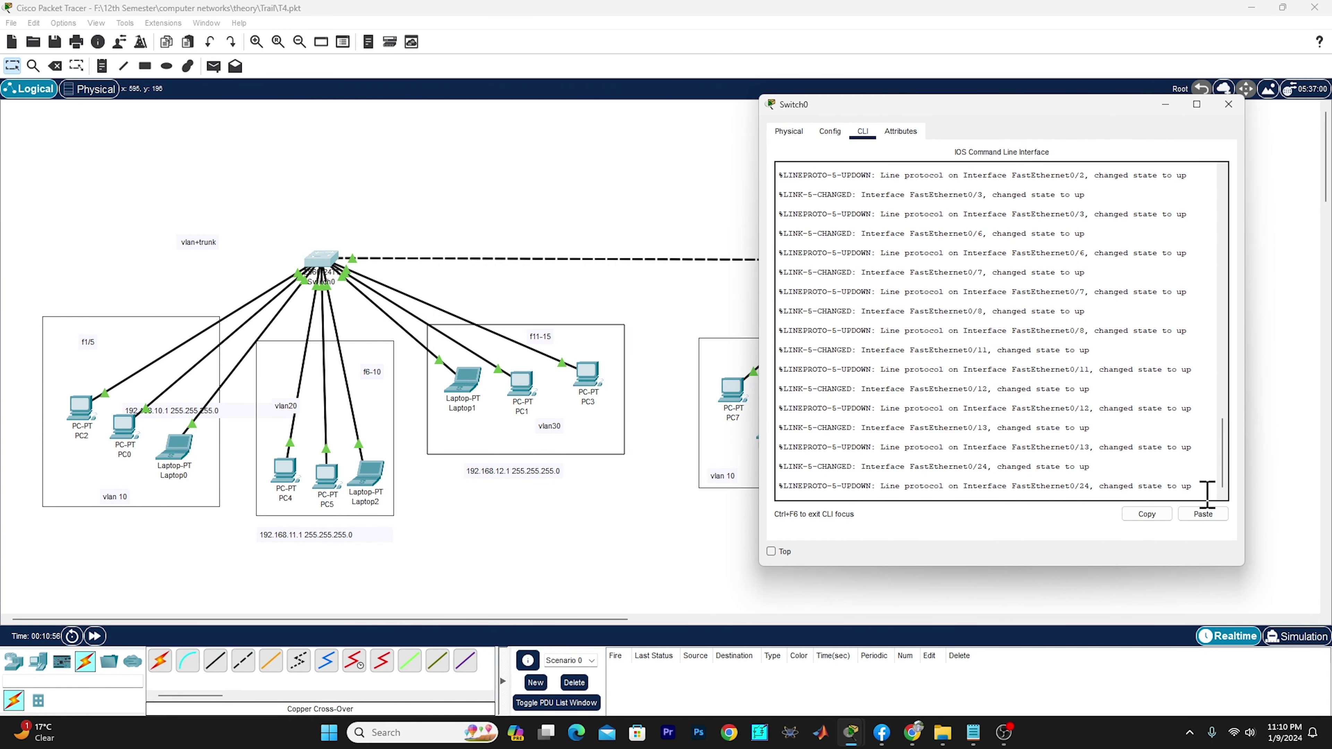
pyautogui.press('Return')
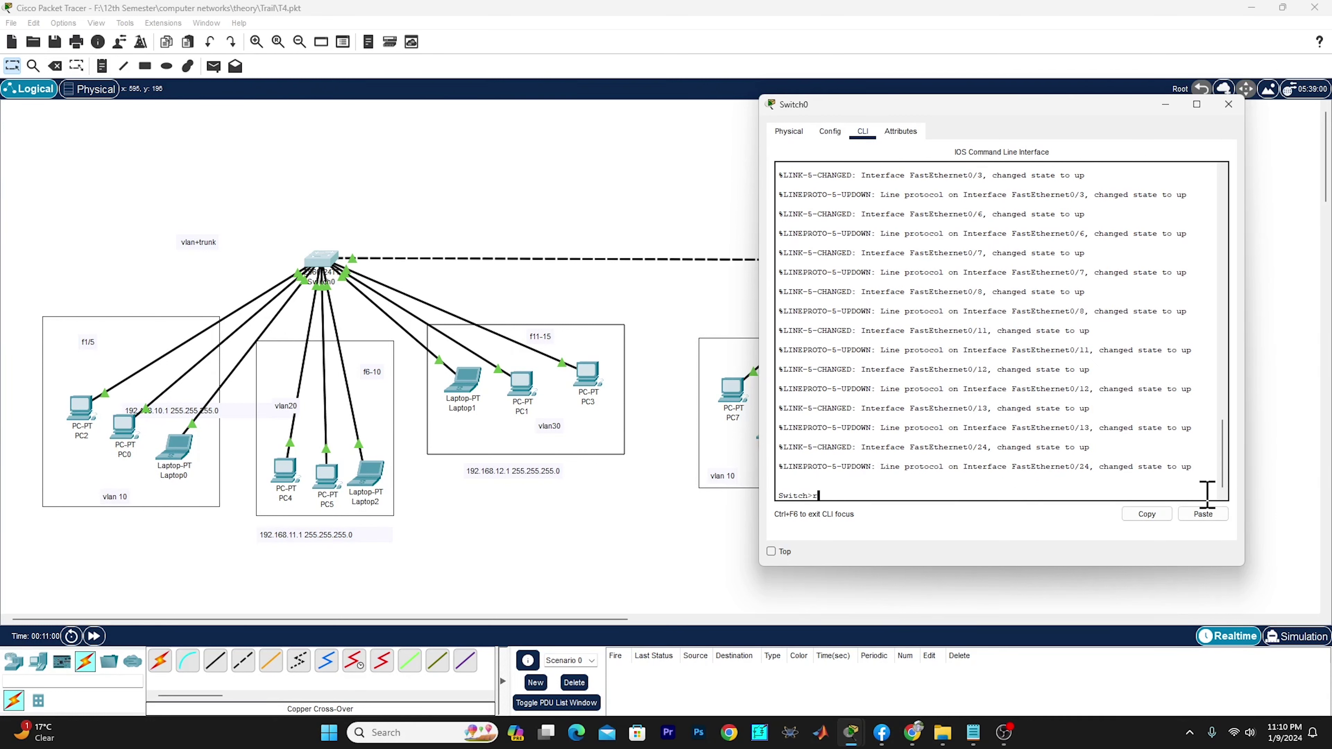
# - Enter global configuration mode on Switch0 and set the hostname to Sw1
pyautogui.press('Return')
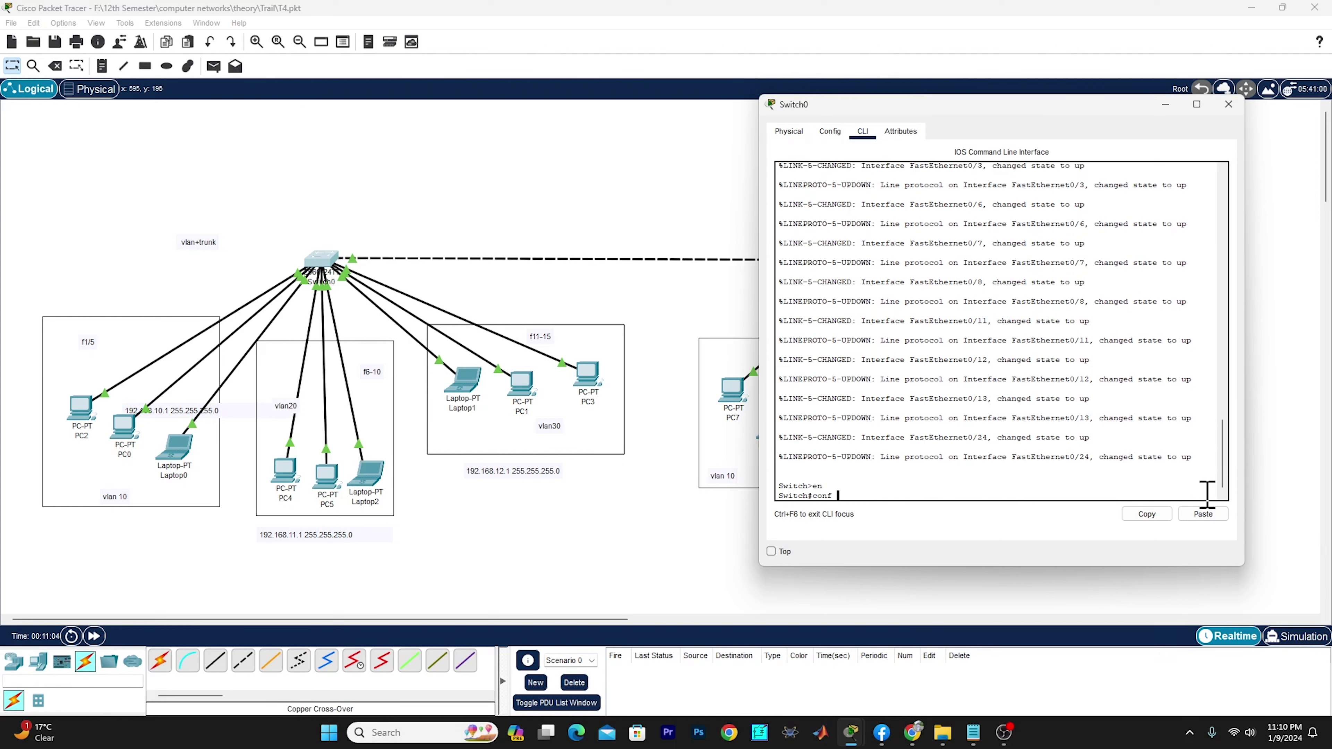
pyautogui.press('Return')
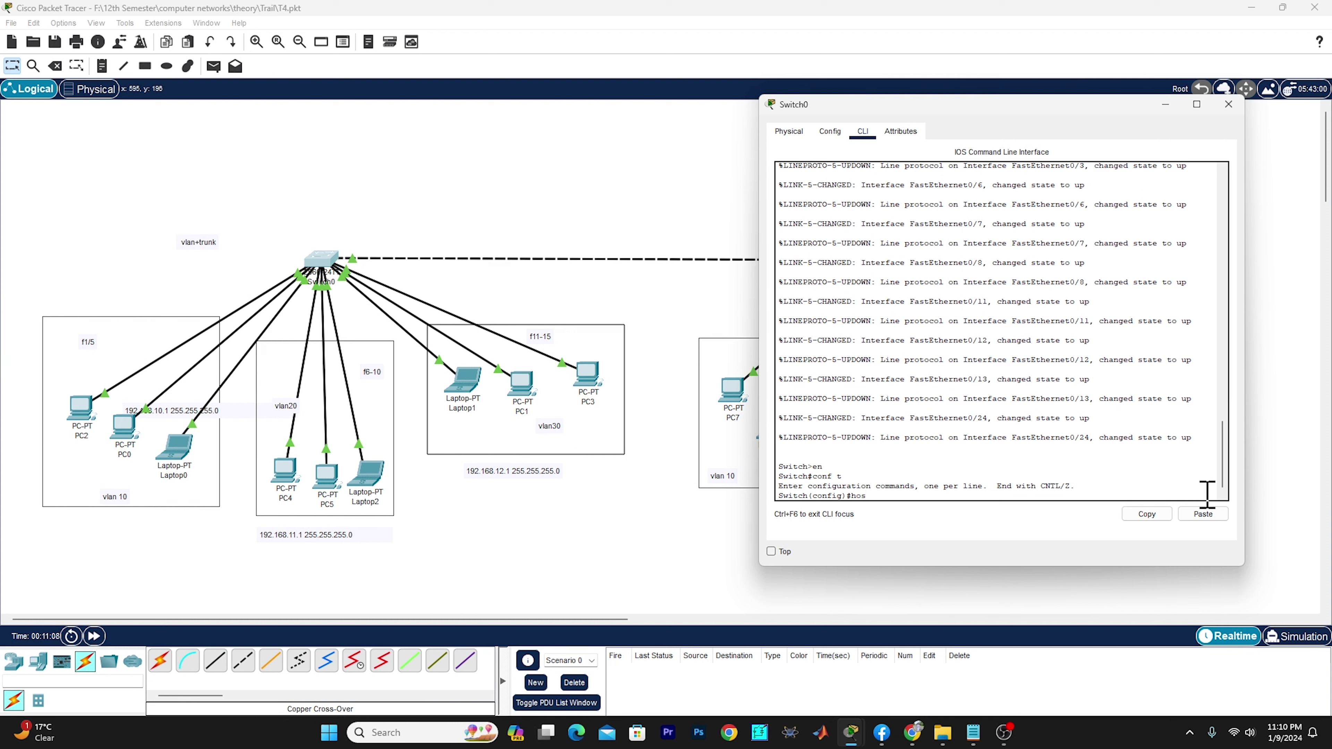
pyautogui.write('hostname Sw1')
pyautogui.press('Return')
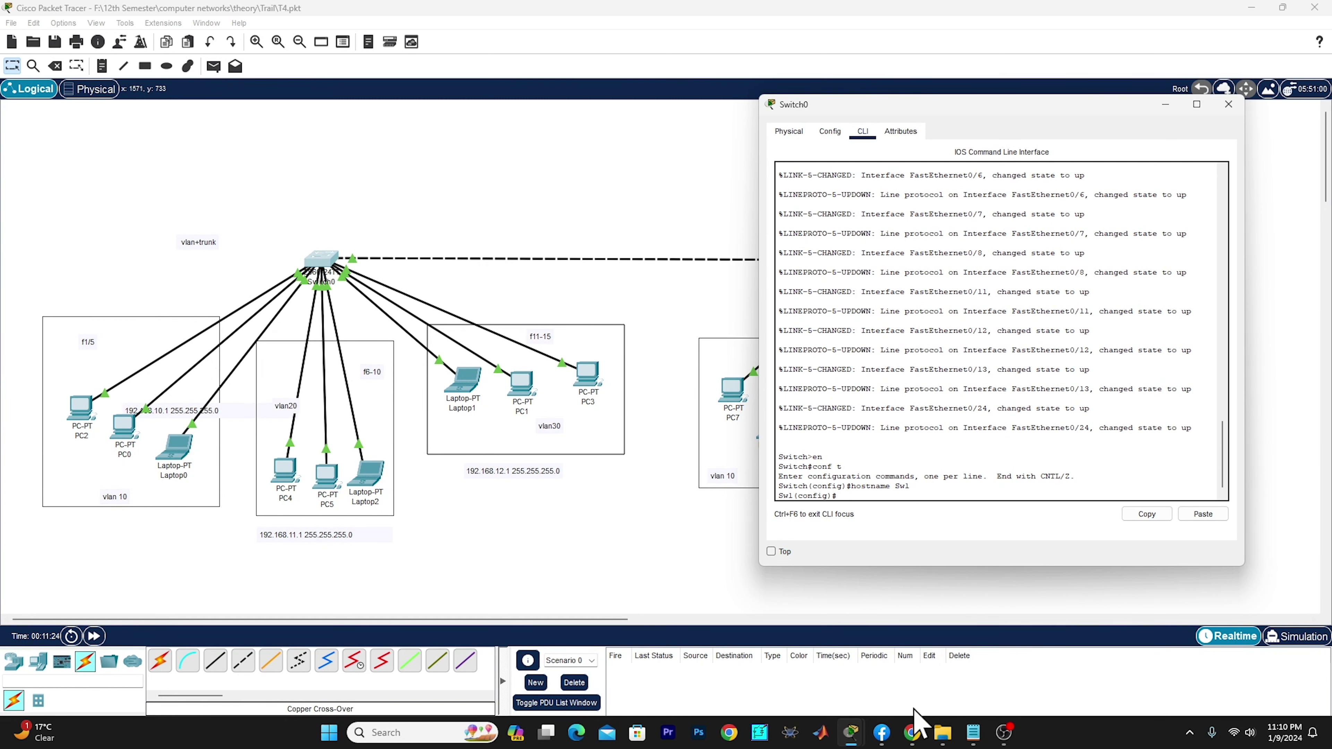
# - Switch to the T4.txt notes in Notepad and arrange them beside a narrowed topology window and the Switch0 CLI
pyautogui.click(973, 733)
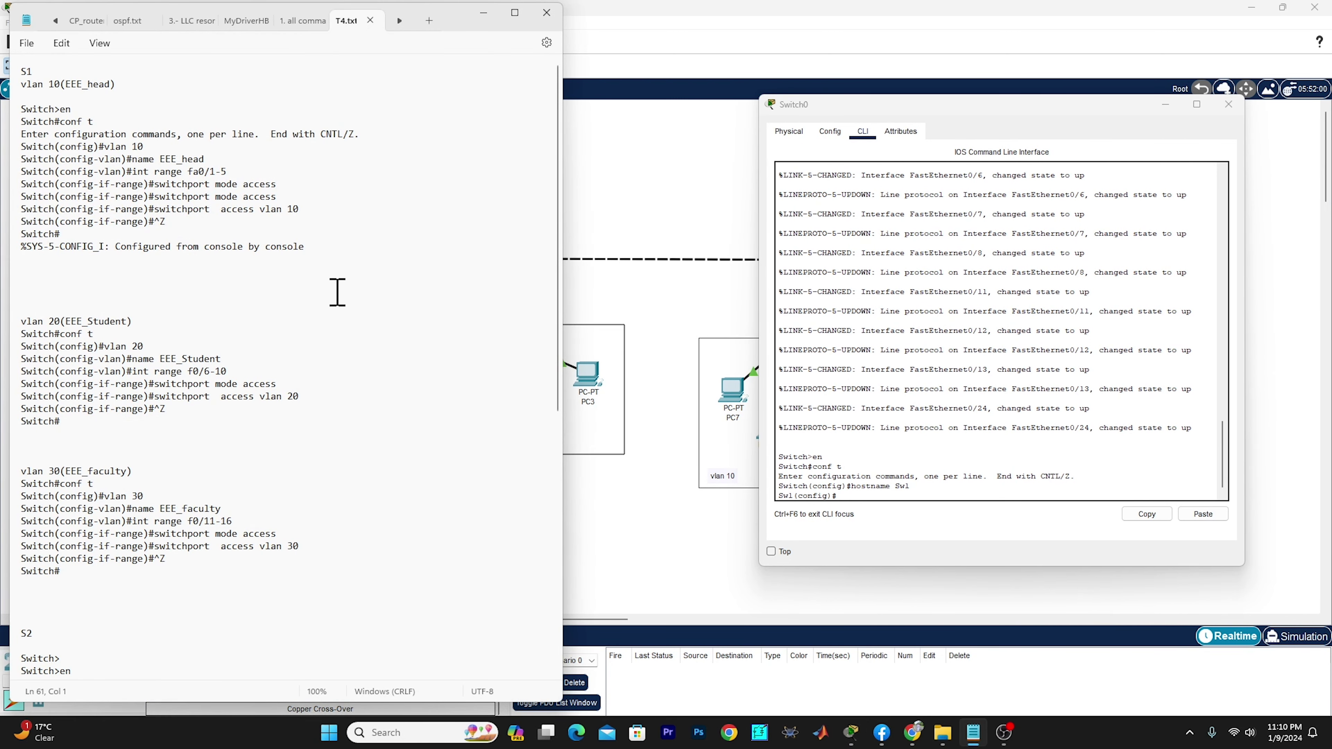
pyautogui.moveTo(367, 272); pyautogui.dragTo(21, 108)
pyautogui.click(347, 233)
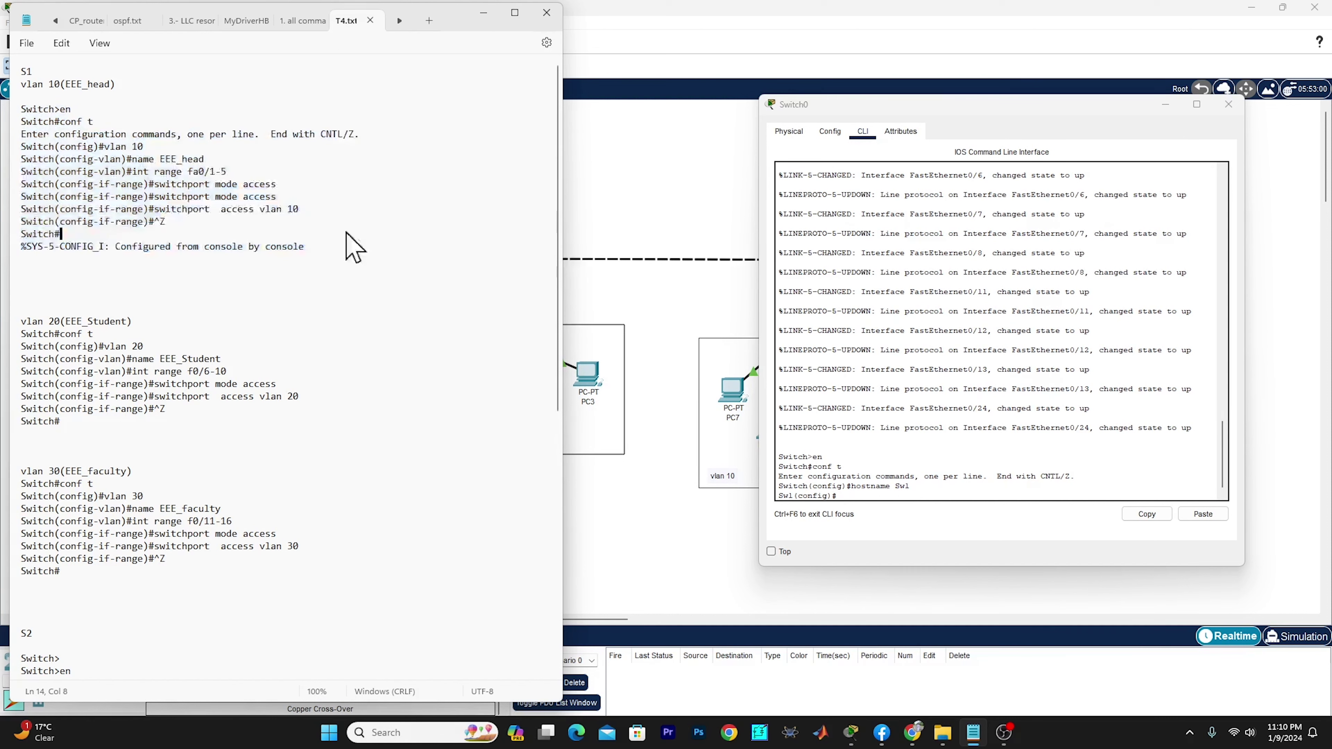
pyautogui.moveTo(713, 10); pyautogui.dragTo(633, 47)
pyautogui.moveTo(1037, 102); pyautogui.dragTo(834, 96)
pyautogui.doubleClick(507, 543)
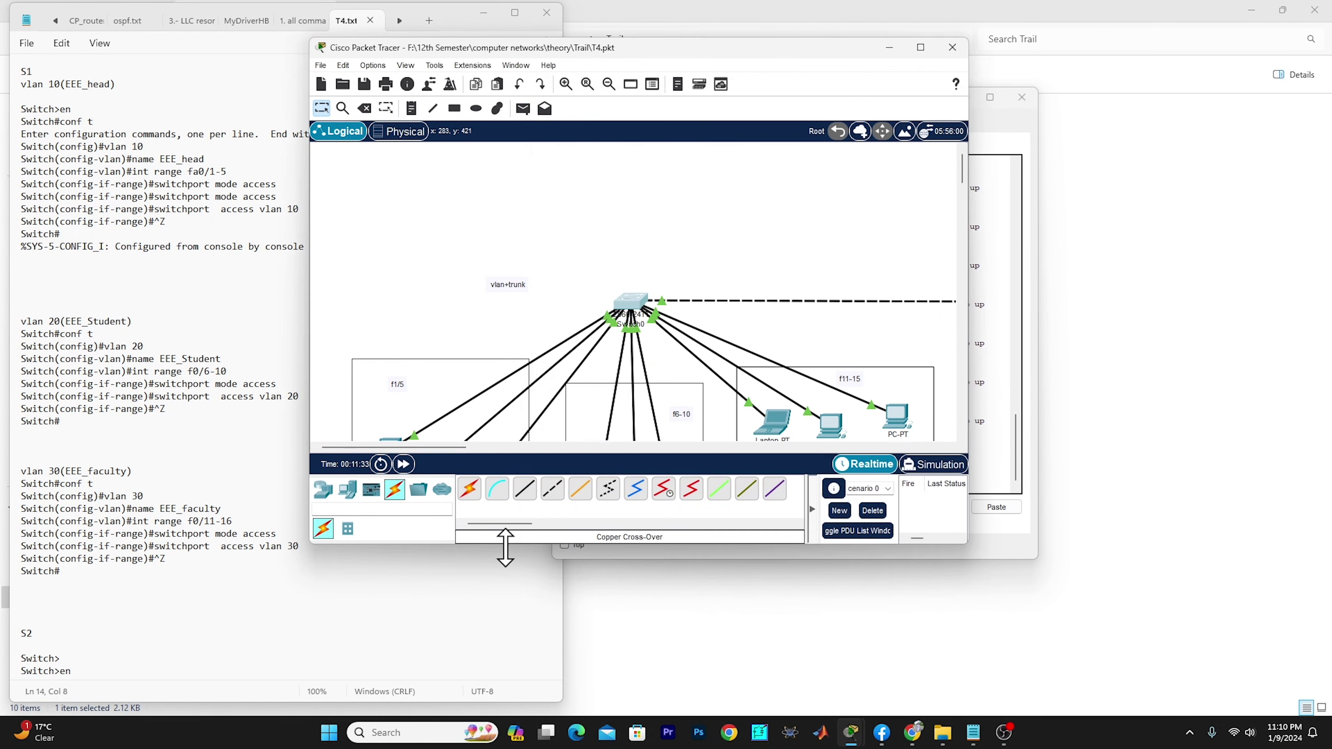
pyautogui.moveTo(964, 583); pyautogui.dragTo(938, 586)
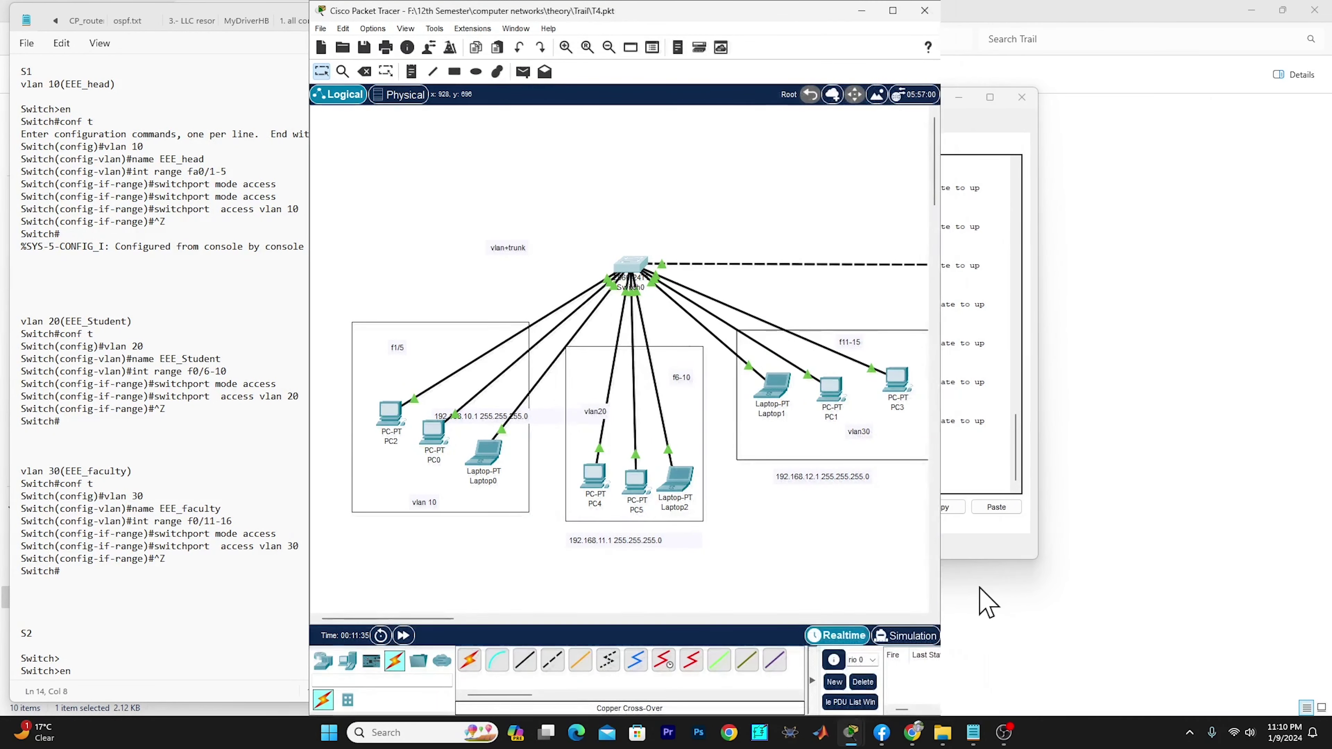
pyautogui.click(1034, 507)
pyautogui.moveTo(829, 102); pyautogui.dragTo(956, 96)
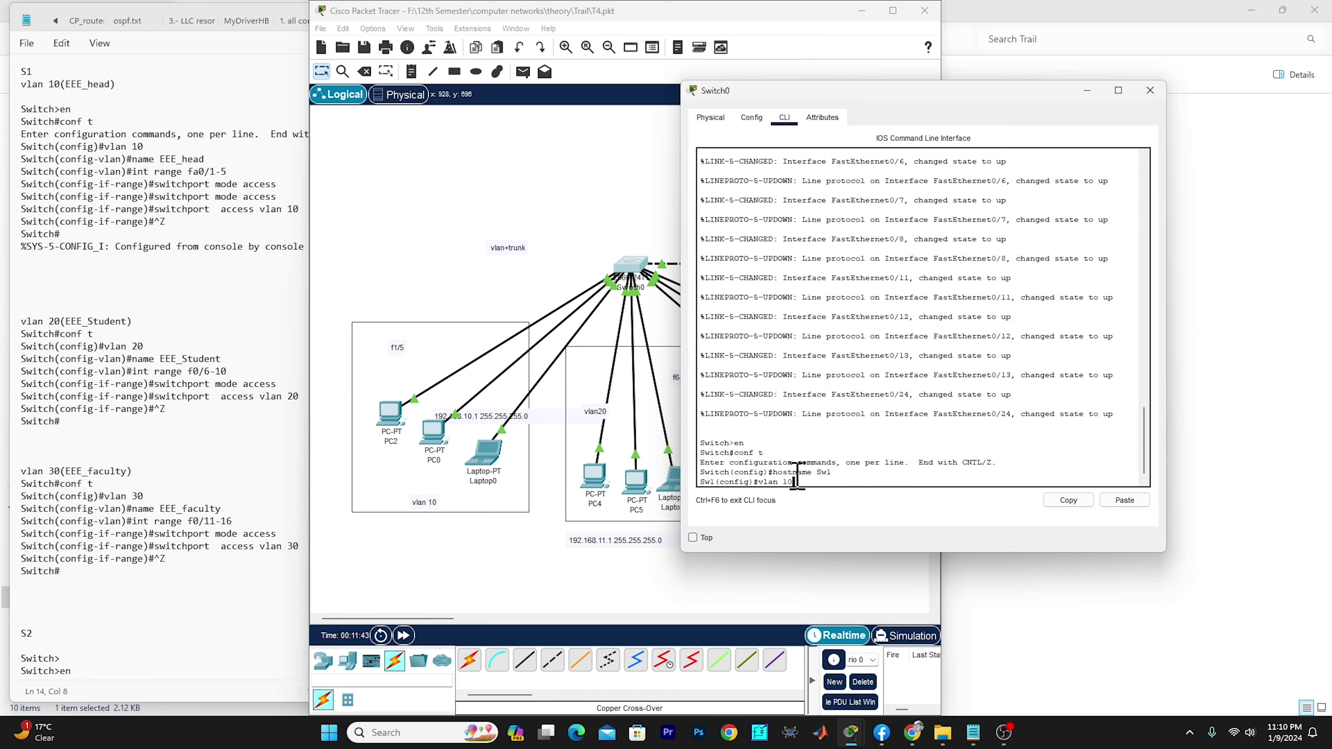
# - Create VLAN 10 on Sw1 and name it EEE
pyautogui.press('Return')
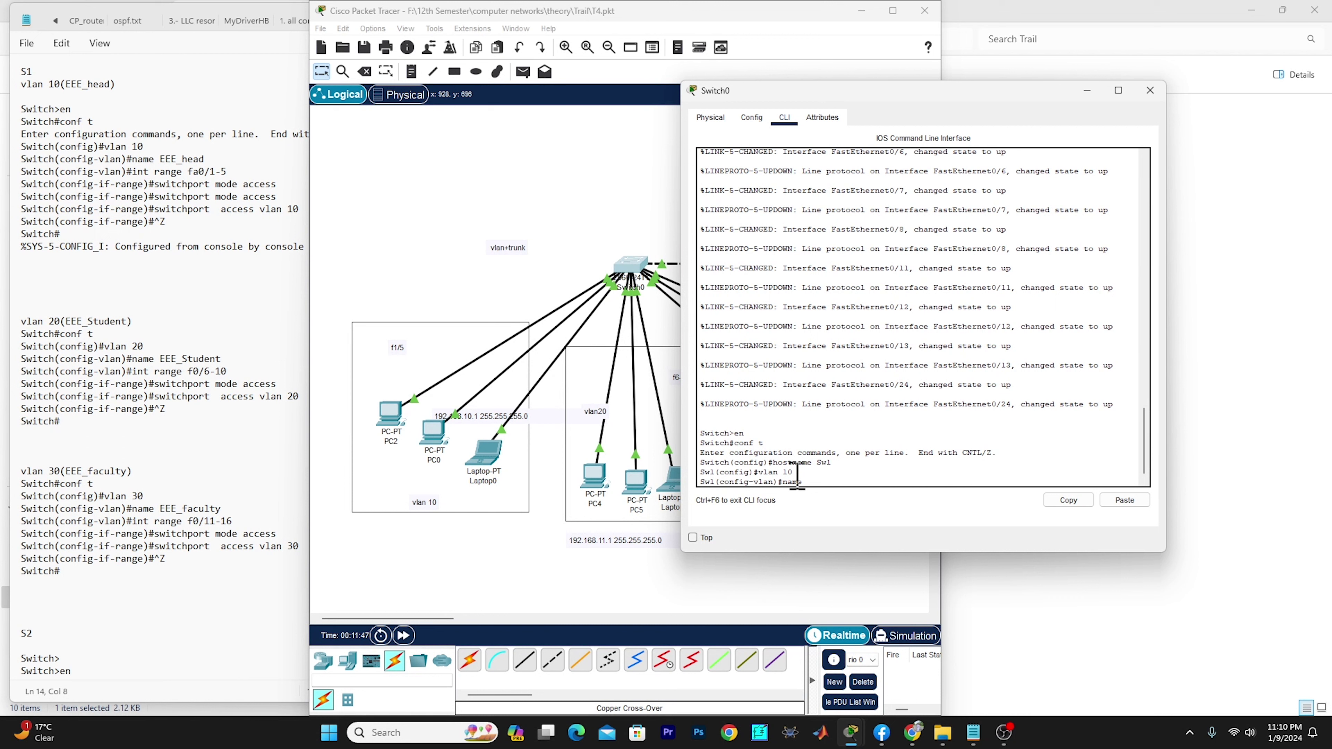
pyautogui.write('name EEE')
pyautogui.press('Return')
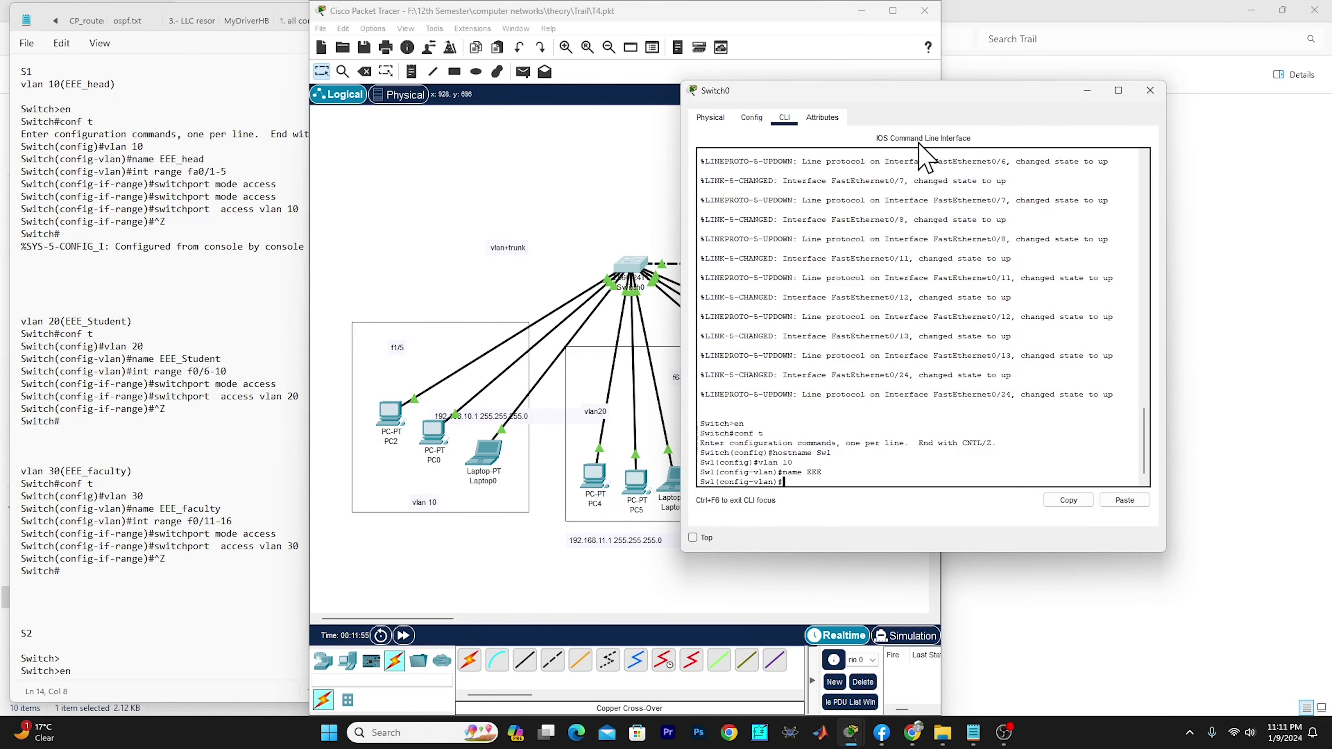
# - Move the 192.168.10.1 255.255.255.0 label out of the first VLAN 10 box to just below it
pyautogui.moveTo(1035, 106); pyautogui.dragTo(1179, 107)
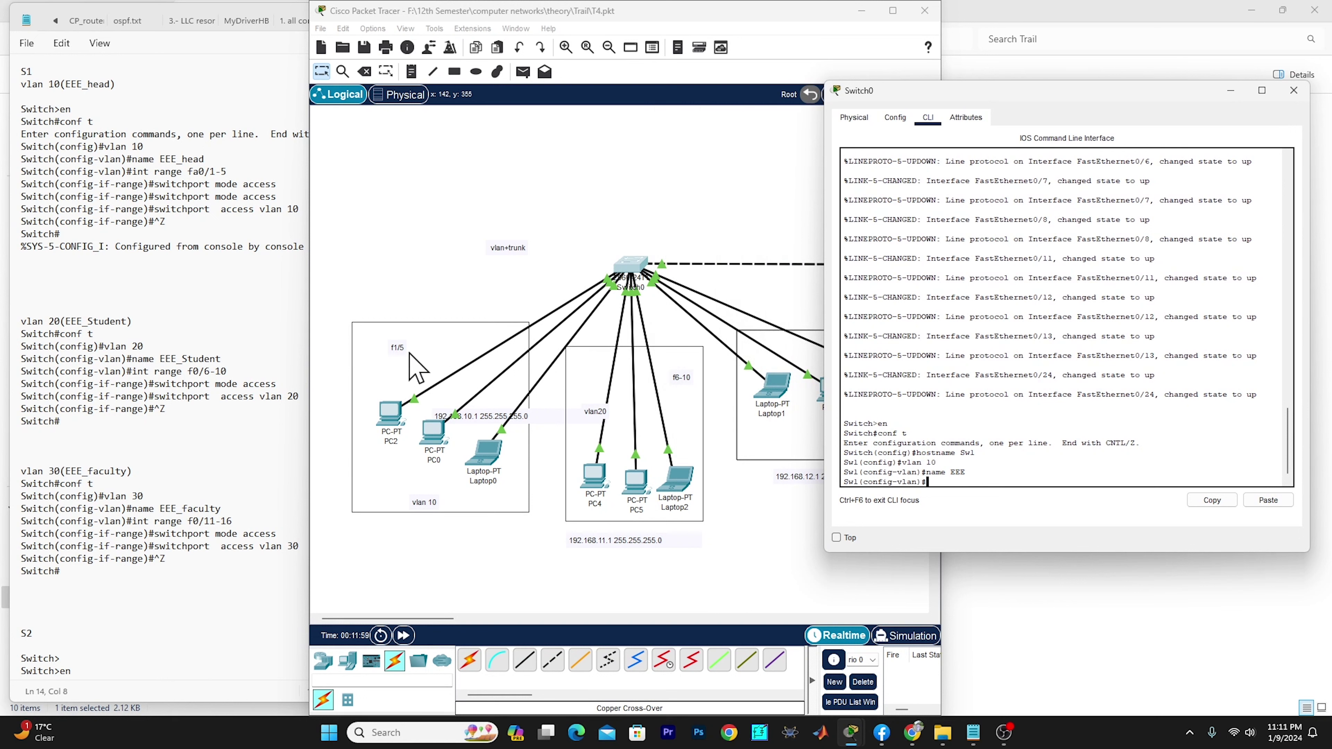
pyautogui.moveTo(468, 412); pyautogui.dragTo(419, 531)
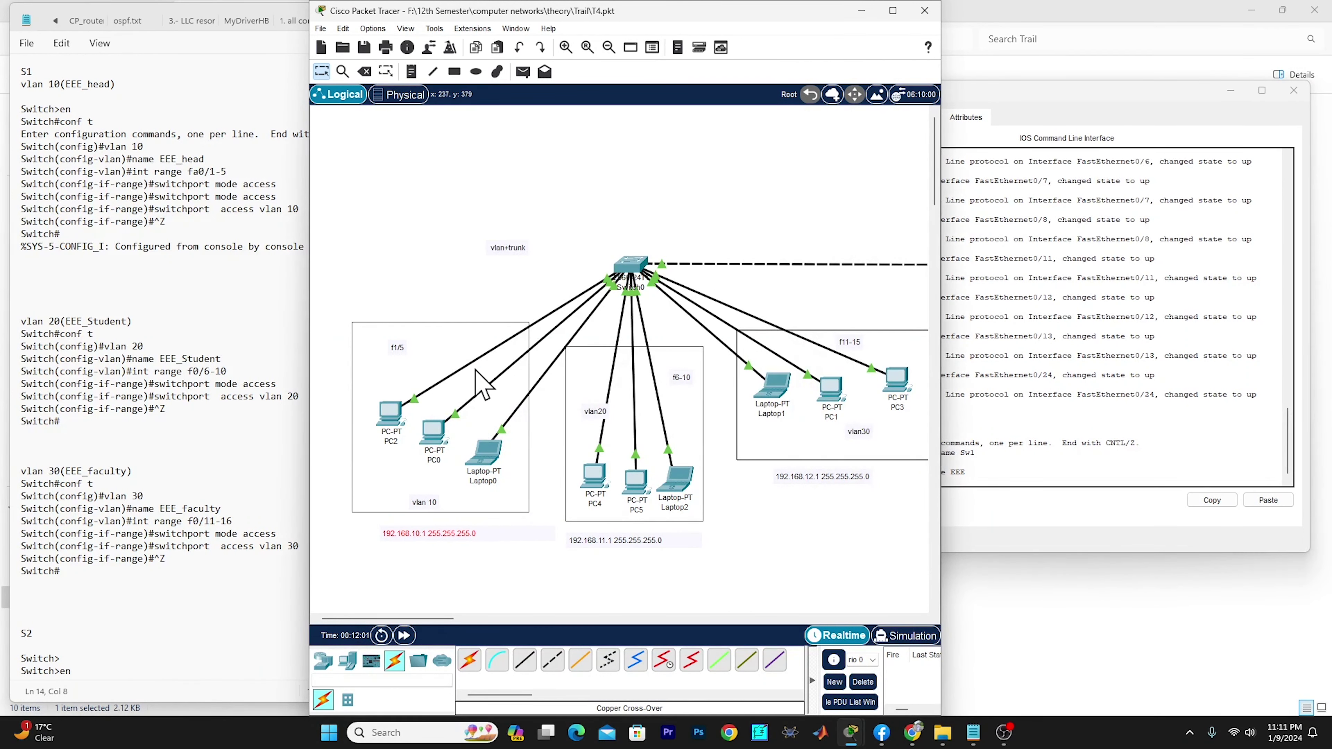
# - Set the interface range fa0/1-5 on Sw1 to switchport mode access
pyautogui.click(990, 482)
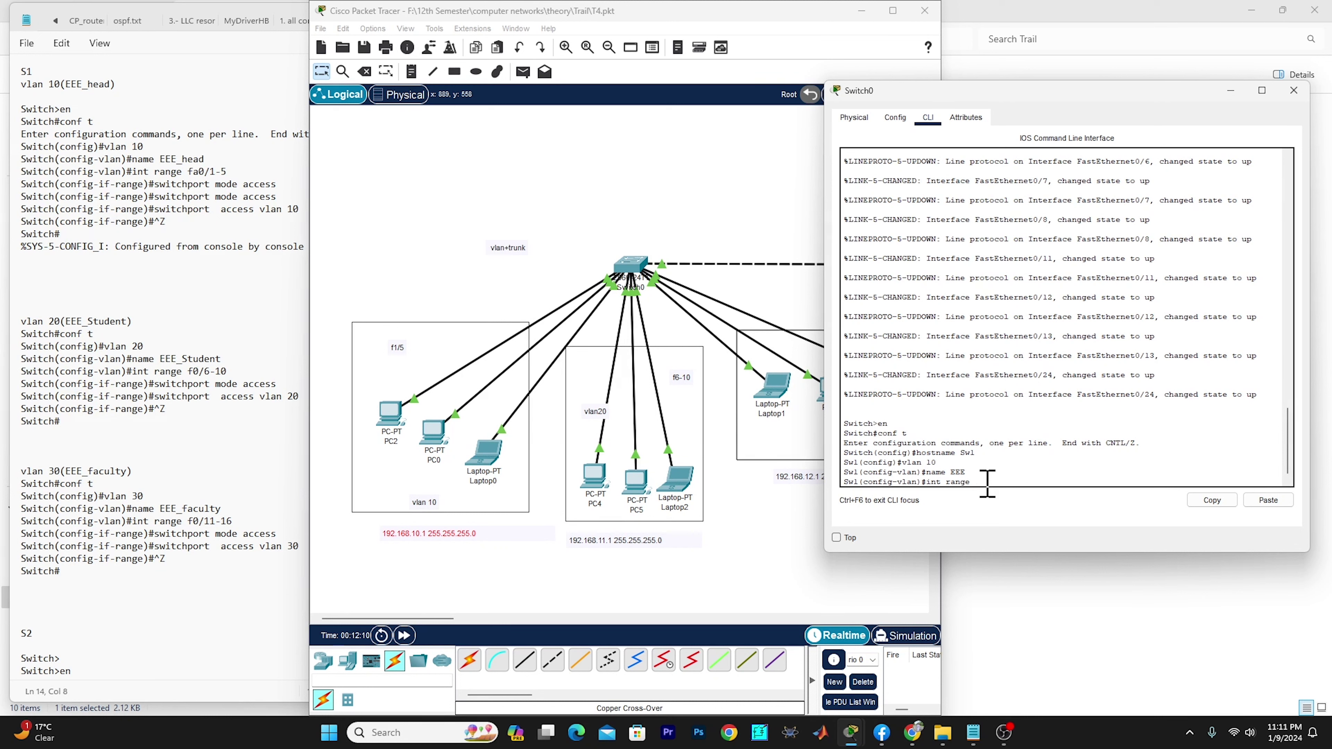
pyautogui.write('fa01-5')
pyautogui.press('Return')
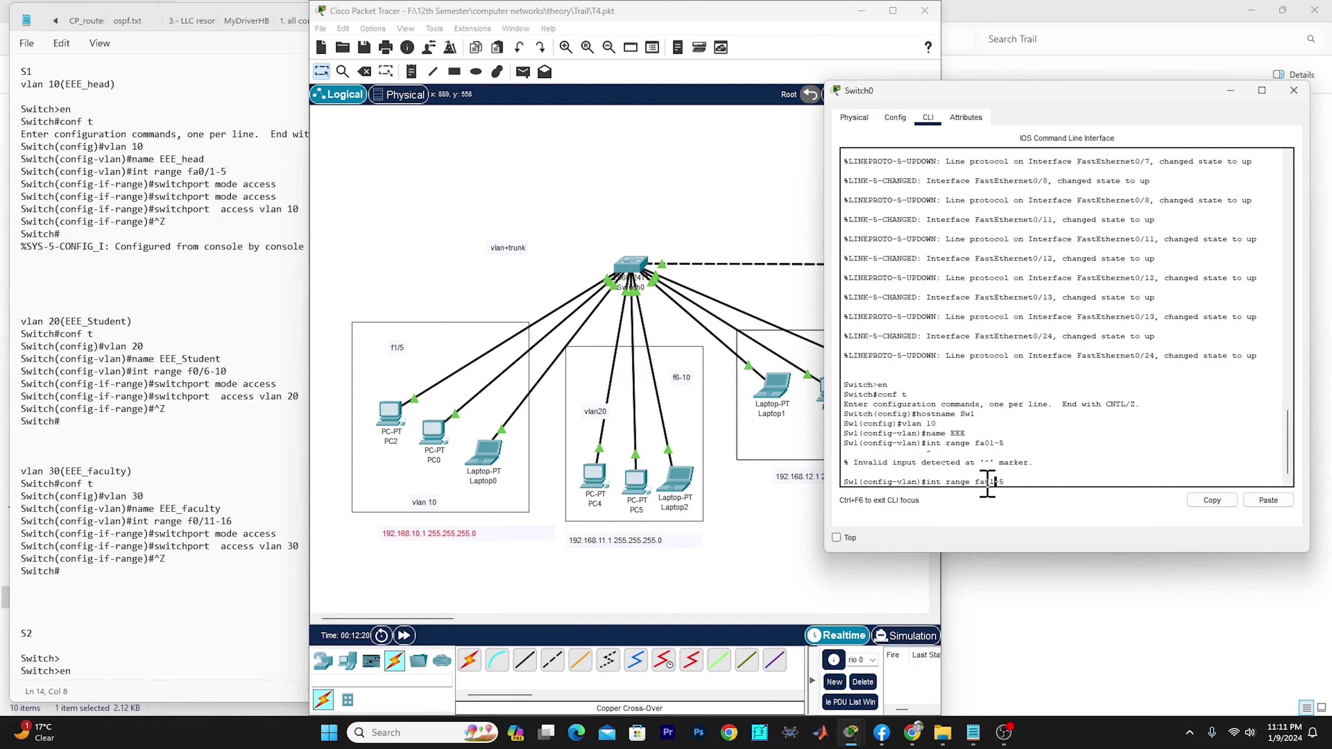
pyautogui.click(995, 484)
pyautogui.press('Return')
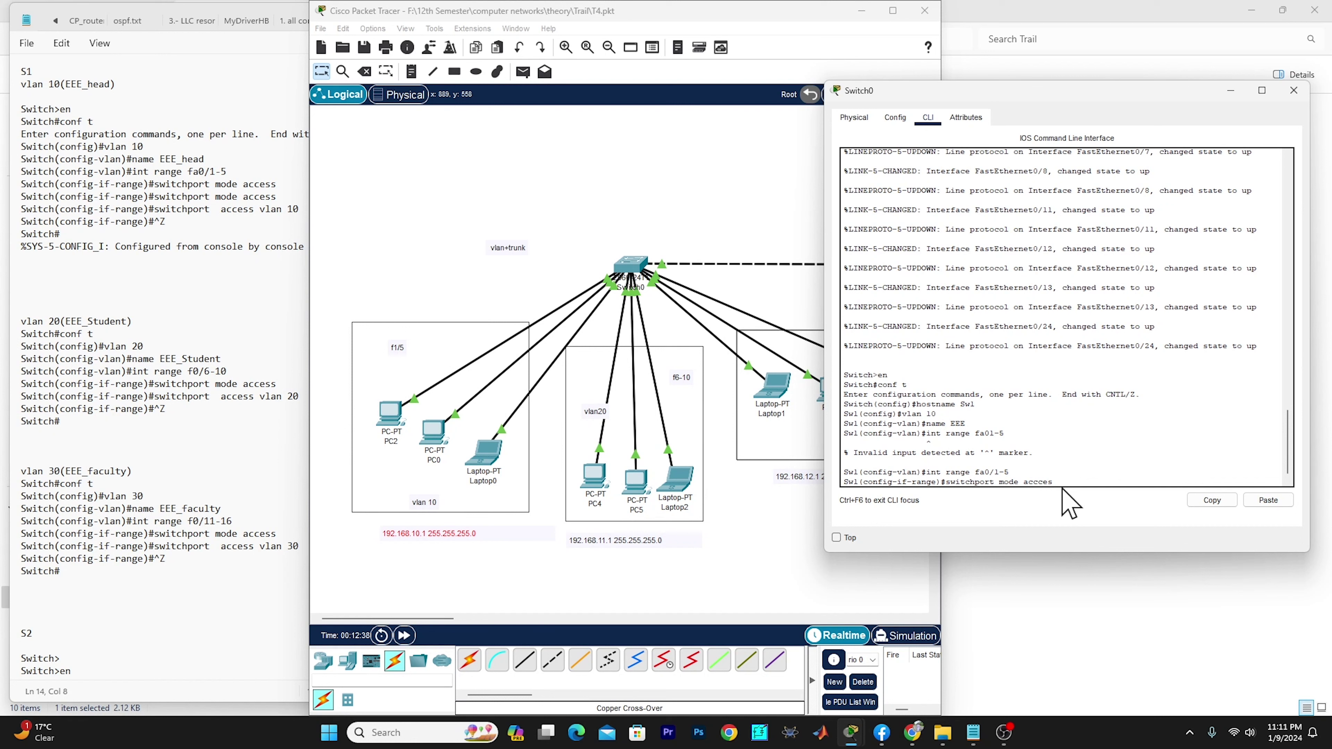
pyautogui.press('BackSpace')
pyautogui.press('BackSpace')
pyautogui.write('ess')
pyautogui.press('Return')
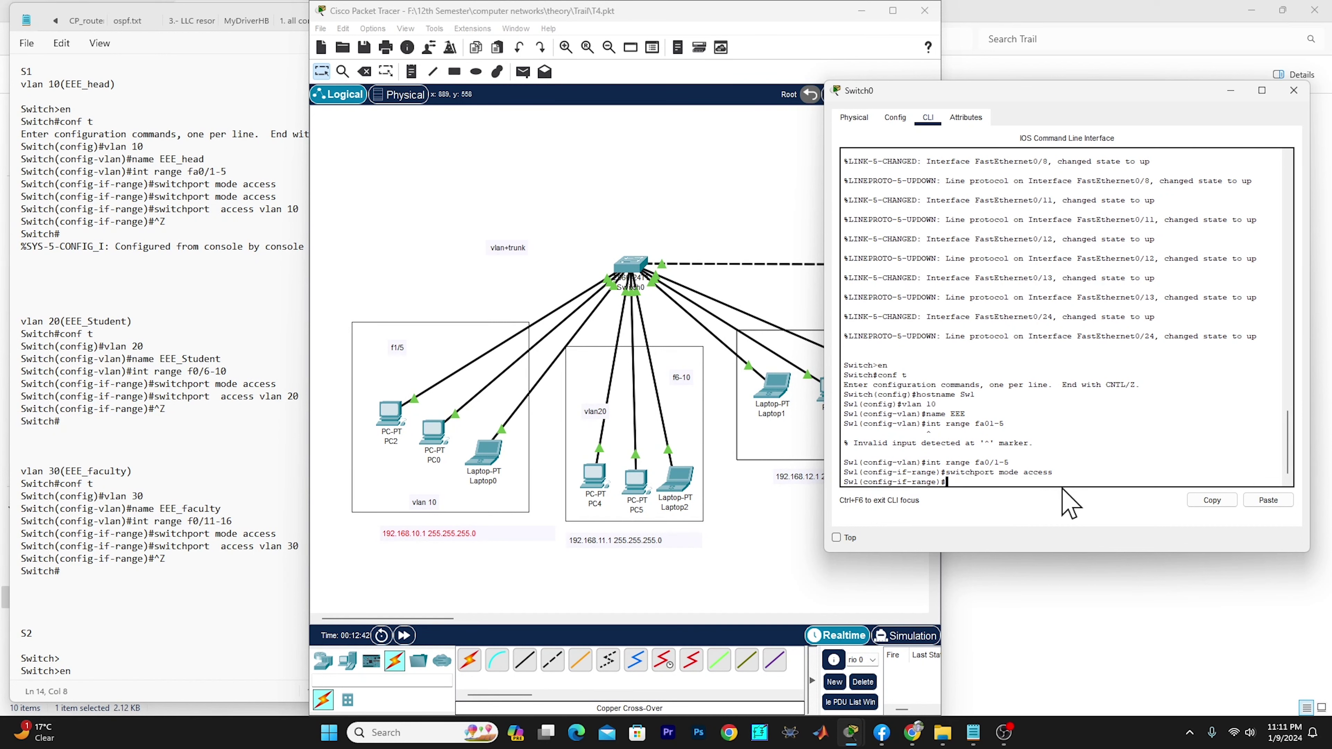
# - Assign the interface range fa0/1-5 to VLAN 10 with switchport access vlan 10
pyautogui.press('Up')
pyautogui.press('BackSpace')
pyautogui.press('BackSpace')
pyautogui.press('BackSpace')
pyautogui.press('BackSpace')
pyautogui.press('BackSpace')
pyautogui.press('BackSpace')
pyautogui.press('BackSpace')
pyautogui.press('BackSpace')
pyautogui.press('BackSpace')
pyautogui.write('accea')
pyautogui.press('BackSpace')
pyautogui.press('BackSpace')
pyautogui.write('ss vl')
pyautogui.press('BackSpace')
pyautogui.write('n 10')
pyautogui.press('Return')
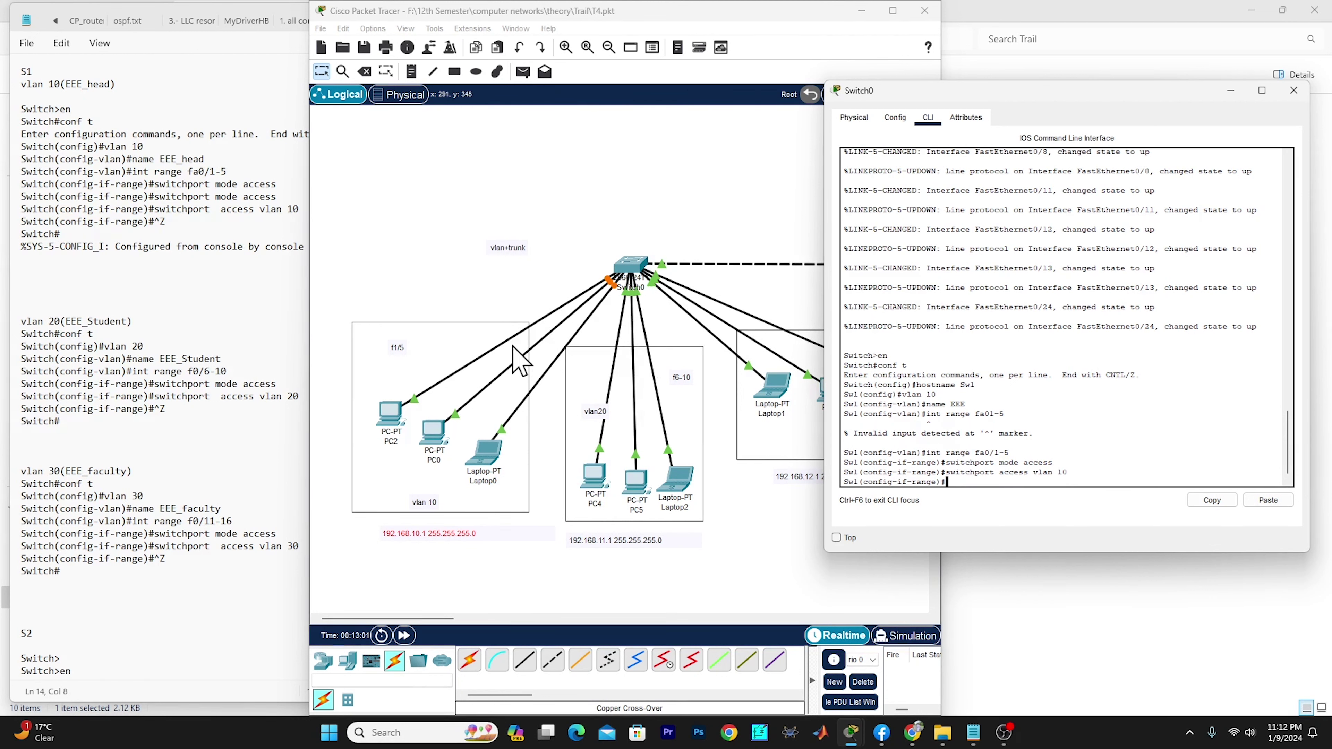
# - Enter interface configuration mode for VLAN 10 on Sw1 with int vlan 10
pyautogui.scroll(-5, 116, 406)
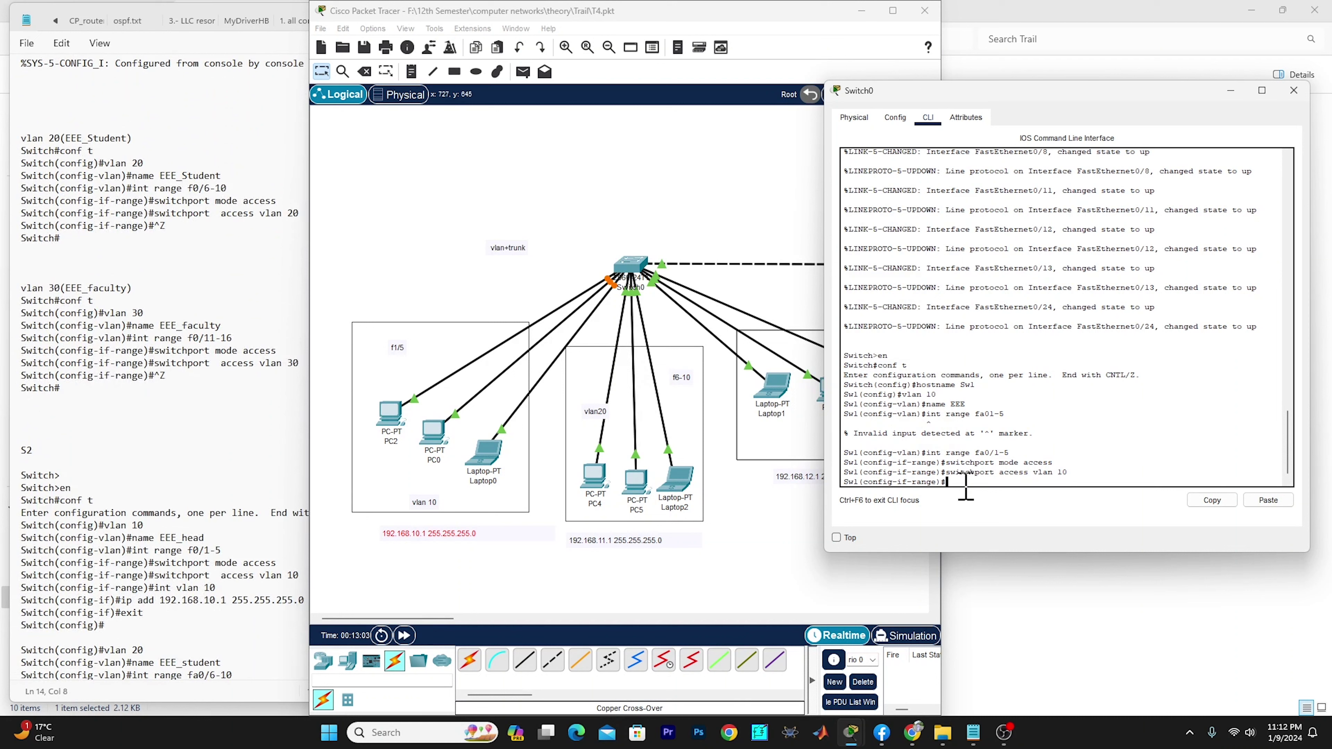
pyautogui.write('int vlan 10')
pyautogui.press('Return')
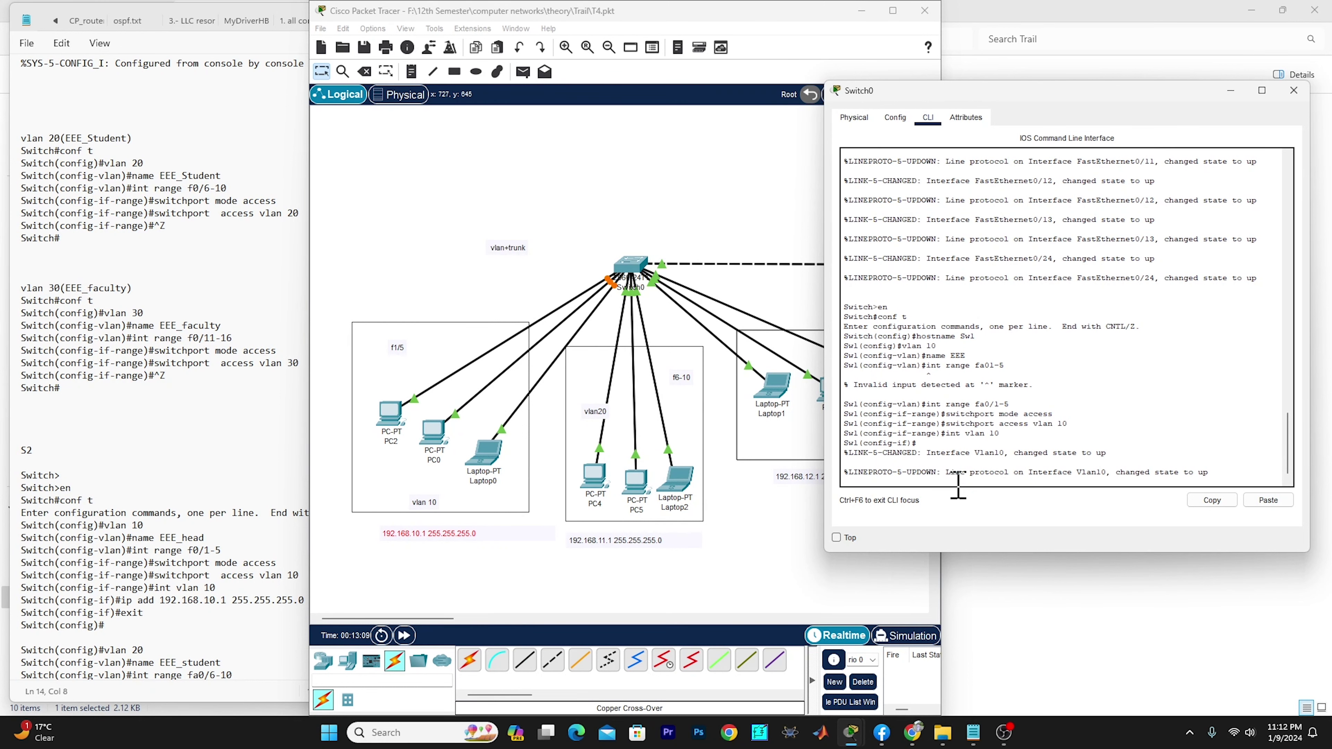
pyautogui.press('Return')
# - Try to assign the address 192.168.10.0 with mask 255.255.255.0 to the VLAN 10 interface
pyautogui.write('ip')
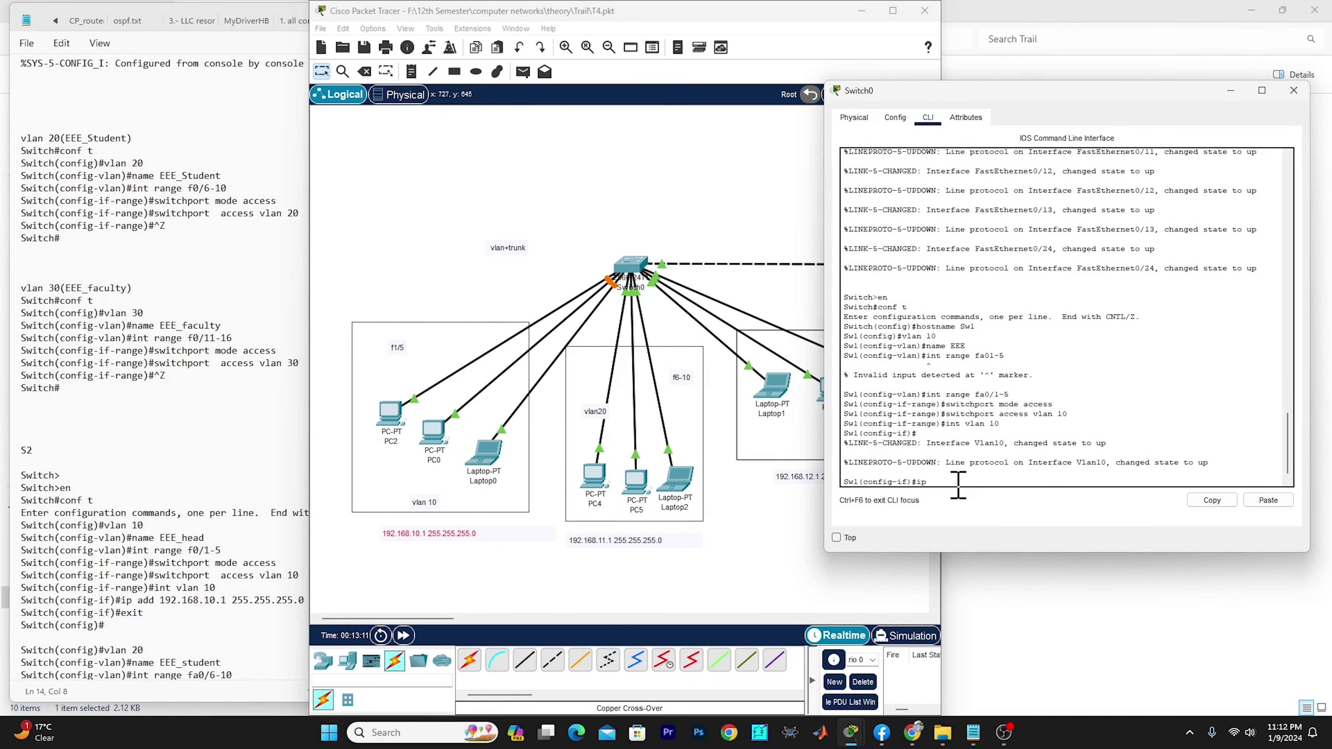
pyautogui.write(' add 192.168.1.0')
pyautogui.press('BackSpace')
pyautogui.press('BackSpace')
pyautogui.press('BackSpace')
pyautogui.write('0.0 255.255.255.0')
pyautogui.press('Return')
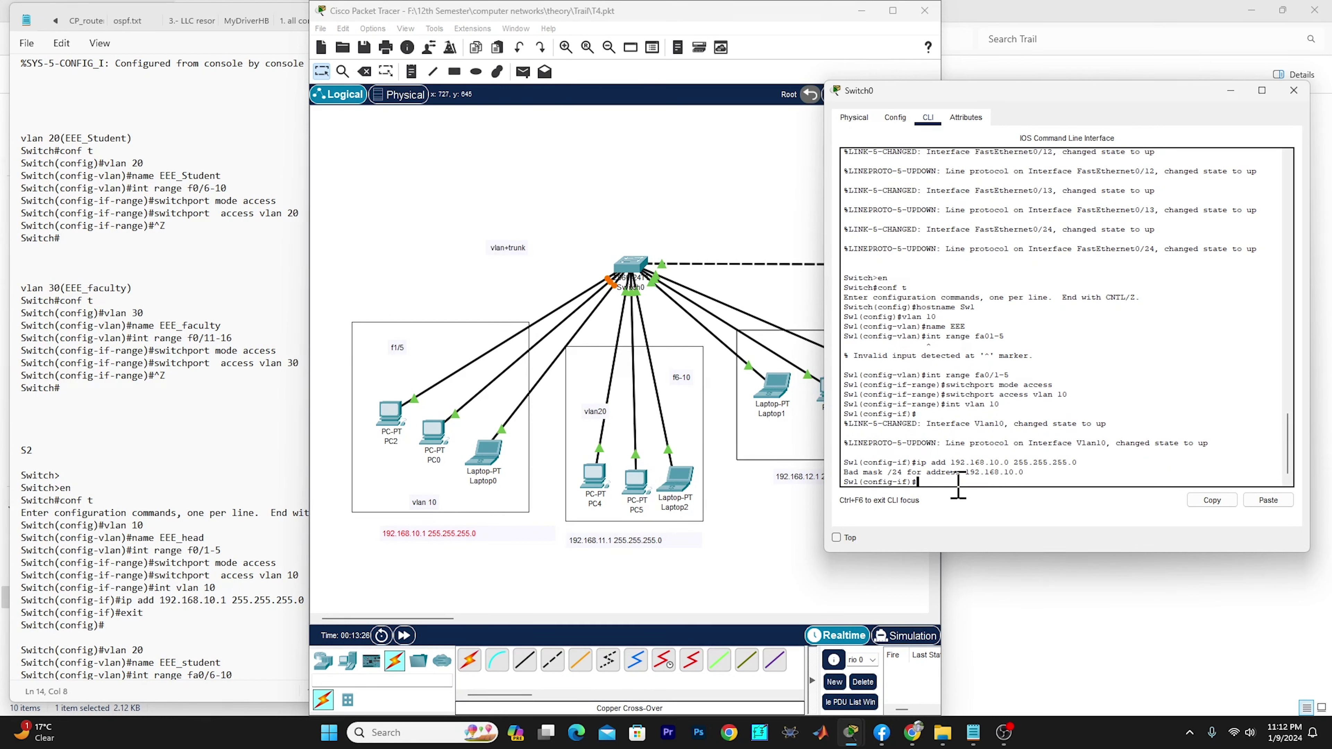
# - Assign IP address 192.168.10.1 with mask 255.255.255.0 to the VLAN 10 interface
pyautogui.press('Up')
pyautogui.press('Left')
pyautogui.press('Left')
pyautogui.press('Left')
pyautogui.press('Left')
pyautogui.press('Left')
pyautogui.press('Left')
pyautogui.press('Left')
pyautogui.press('Left')
pyautogui.press('Left')
pyautogui.press('Left')
pyautogui.press('BackSpace')
pyautogui.write('1')
pyautogui.press('Return')
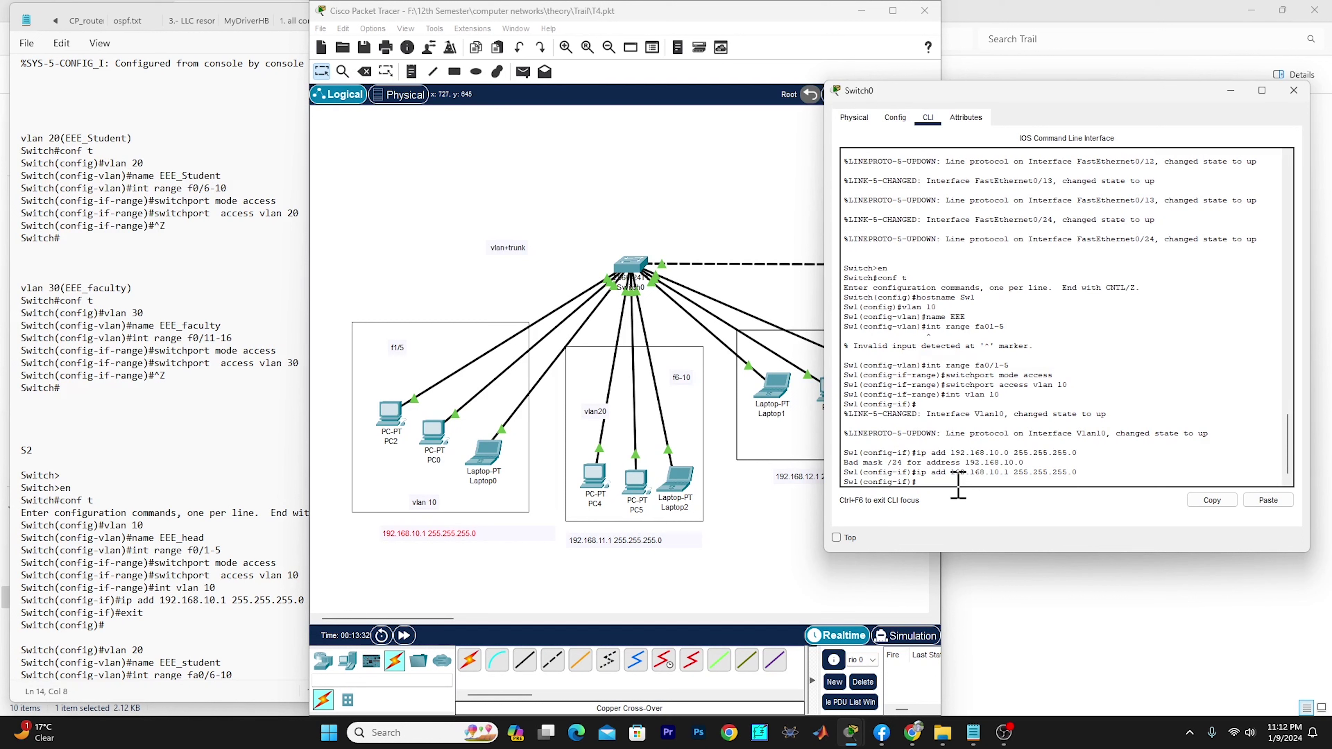
# - Save Sw1's running configuration from interface mode with do wr
pyautogui.write('ec')
pyautogui.press('BackSpace')
pyautogui.press('BackSpace')
pyautogui.write('do wr')
pyautogui.press('Return')
pyautogui.press('Return')
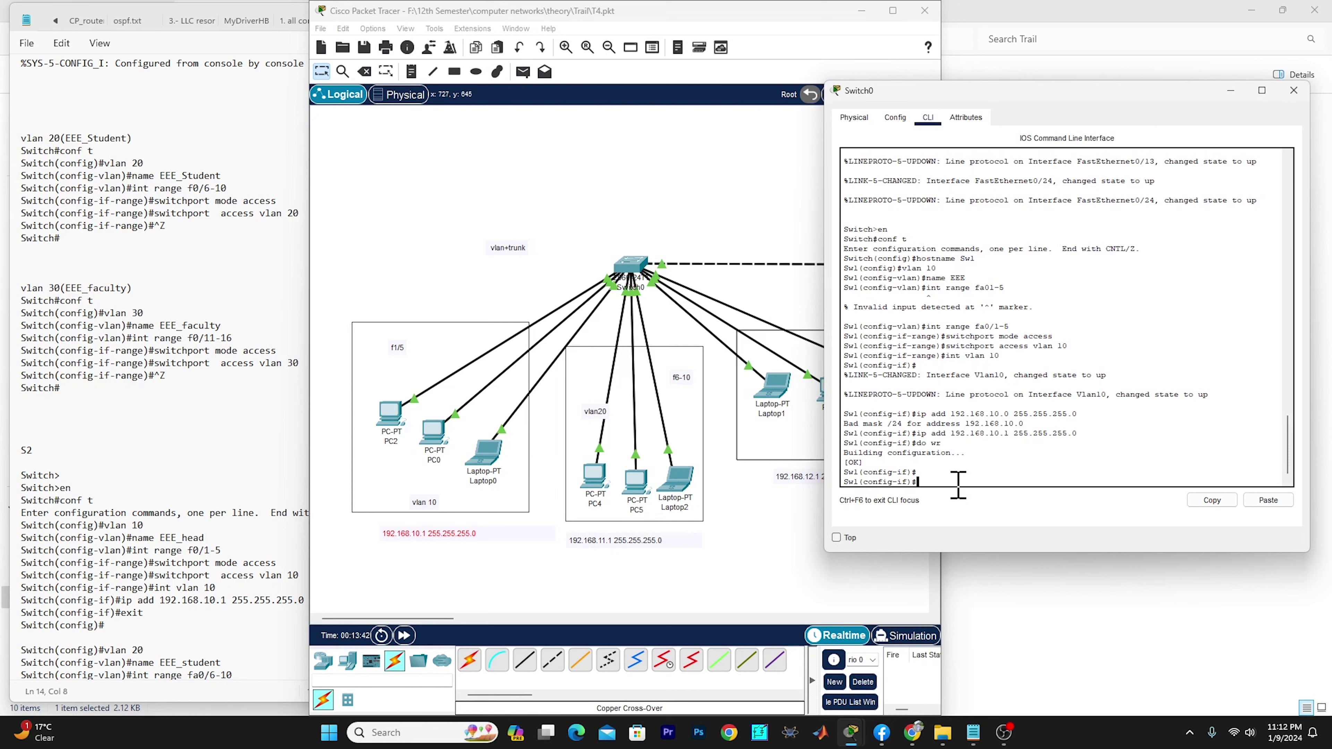
# - Create VLAN 20 on Sw1 and select the interface range fa0/6-10 for configuration
pyautogui.write('vlan 20')
pyautogui.press('Return')
pyautogui.write('int')
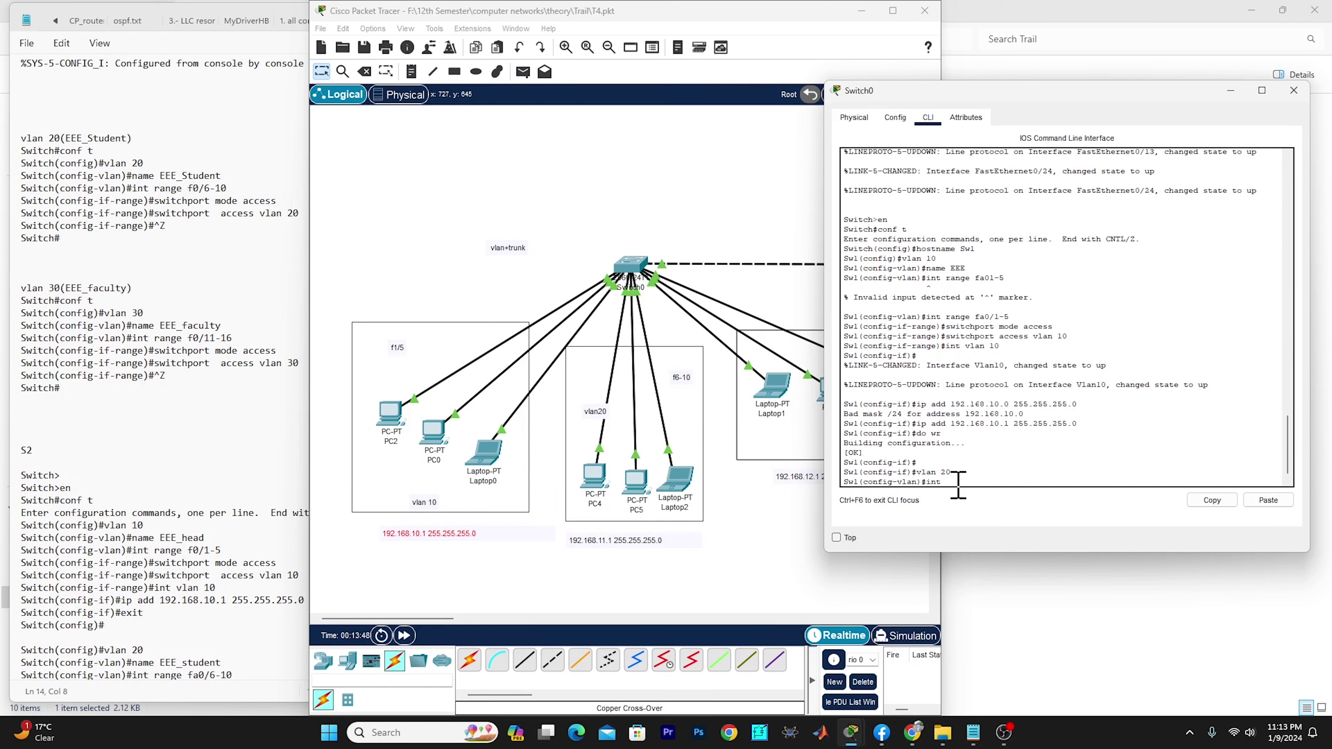
pyautogui.write(' fa06')
pyautogui.press('Left')
pyautogui.write('/6-10')
pyautogui.press('Return')
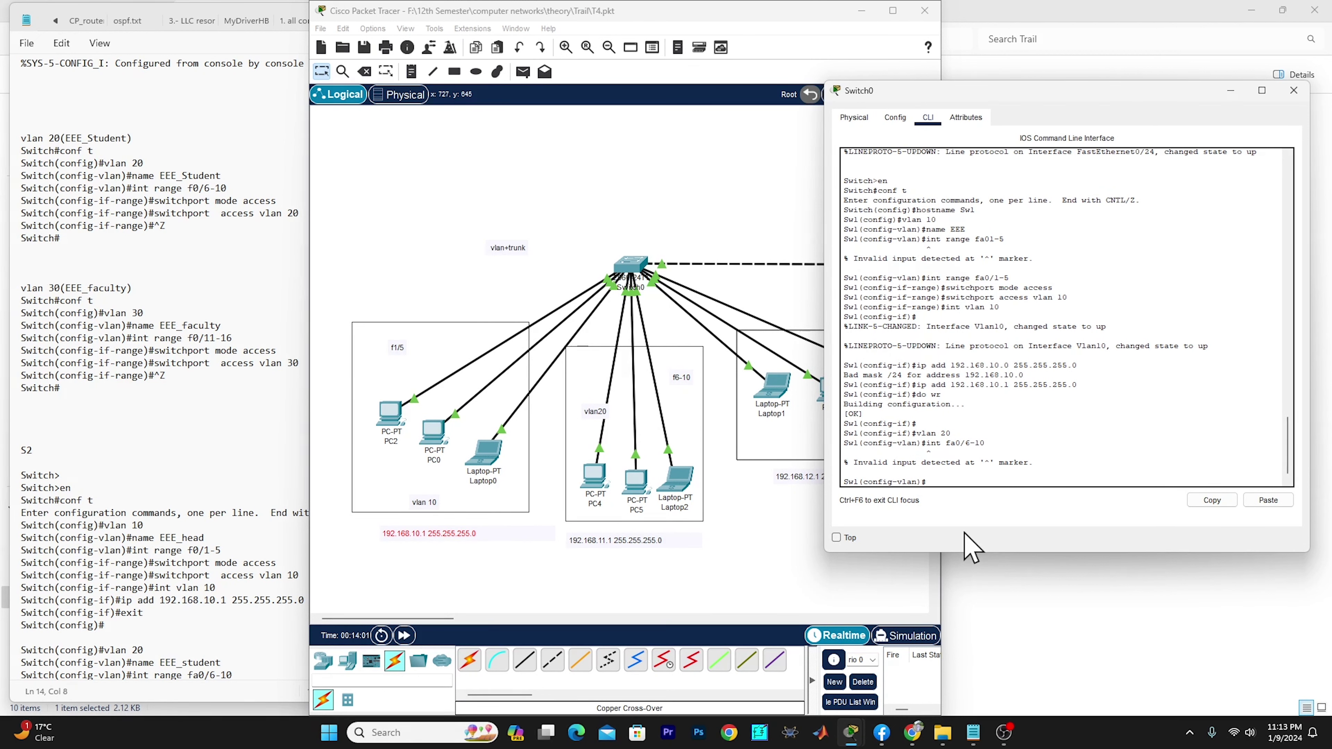
pyautogui.press('Up')
pyautogui.write('range fa0/6-10')
pyautogui.press('Return')
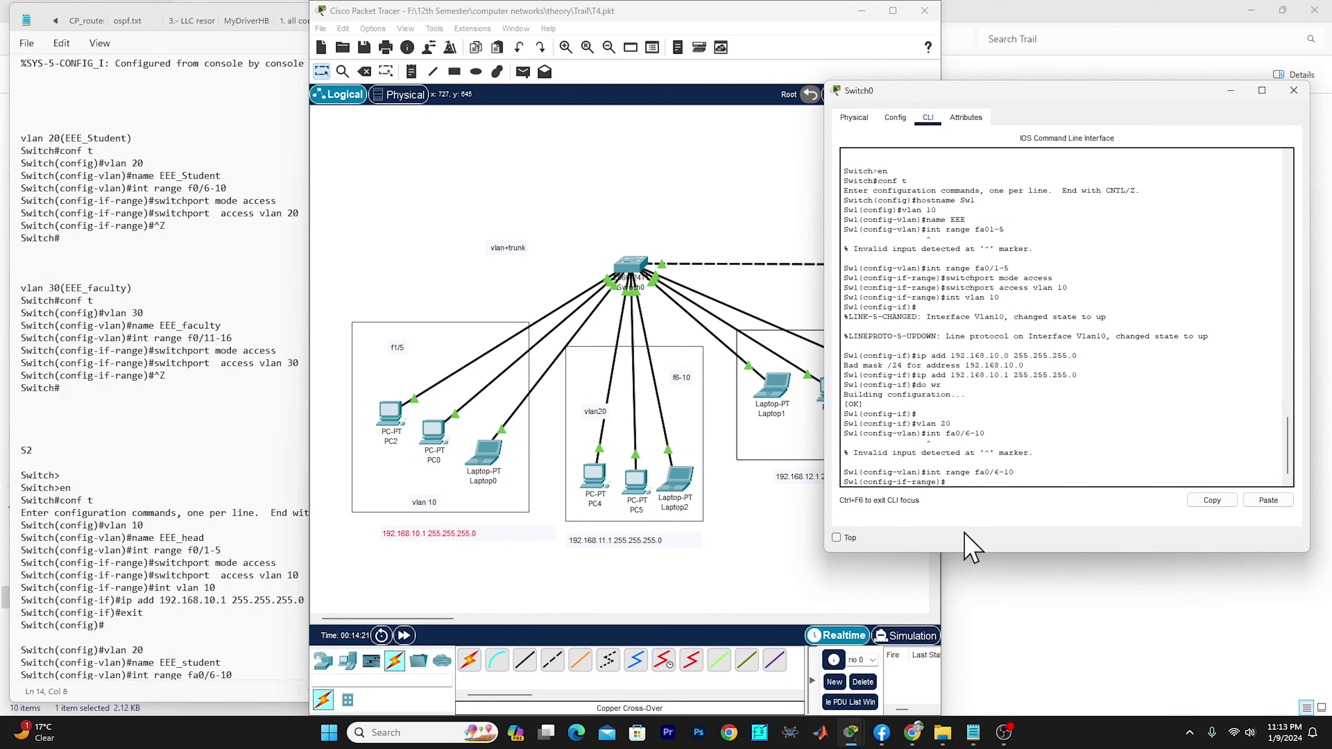
# - Set the selected port range fa0/6-10 to access mode with switchport mode access
pyautogui.press('Up')
pyautogui.press('Up')
pyautogui.press('Up')
pyautogui.press('Up')
pyautogui.press('Up')
pyautogui.press('Up')
pyautogui.press('Up')
pyautogui.press('Up')
pyautogui.press('Return')
# - Assign the port range fa0/6-10 to VLAN 20 with switchport access vlan 20
pyautogui.press('Up')
pyautogui.press('Up')
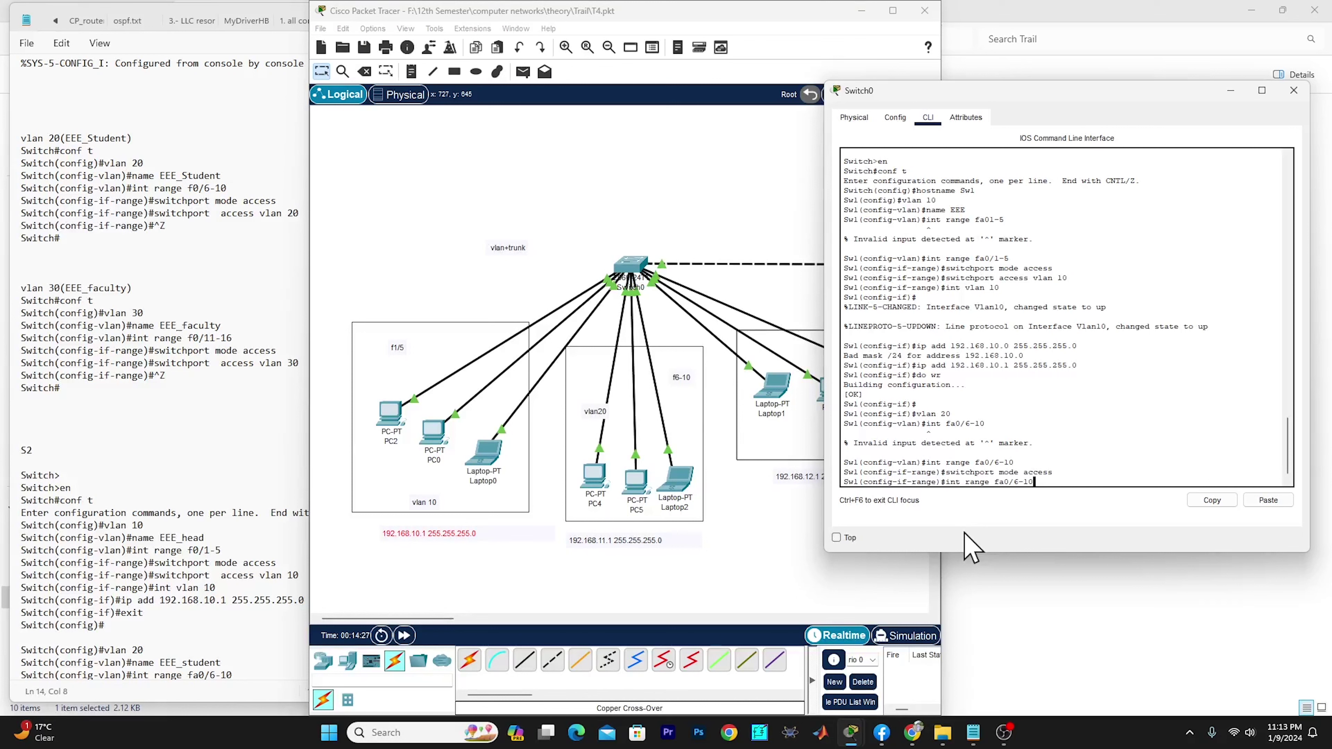
pyautogui.press('Up')
pyautogui.press('Up')
pyautogui.press('Up')
pyautogui.press('Up')
pyautogui.press('Up')
pyautogui.press('Up')
pyautogui.press('Up')
pyautogui.press('BackSpace')
pyautogui.press('BackSpace')
pyautogui.write('20')
pyautogui.press('Return')
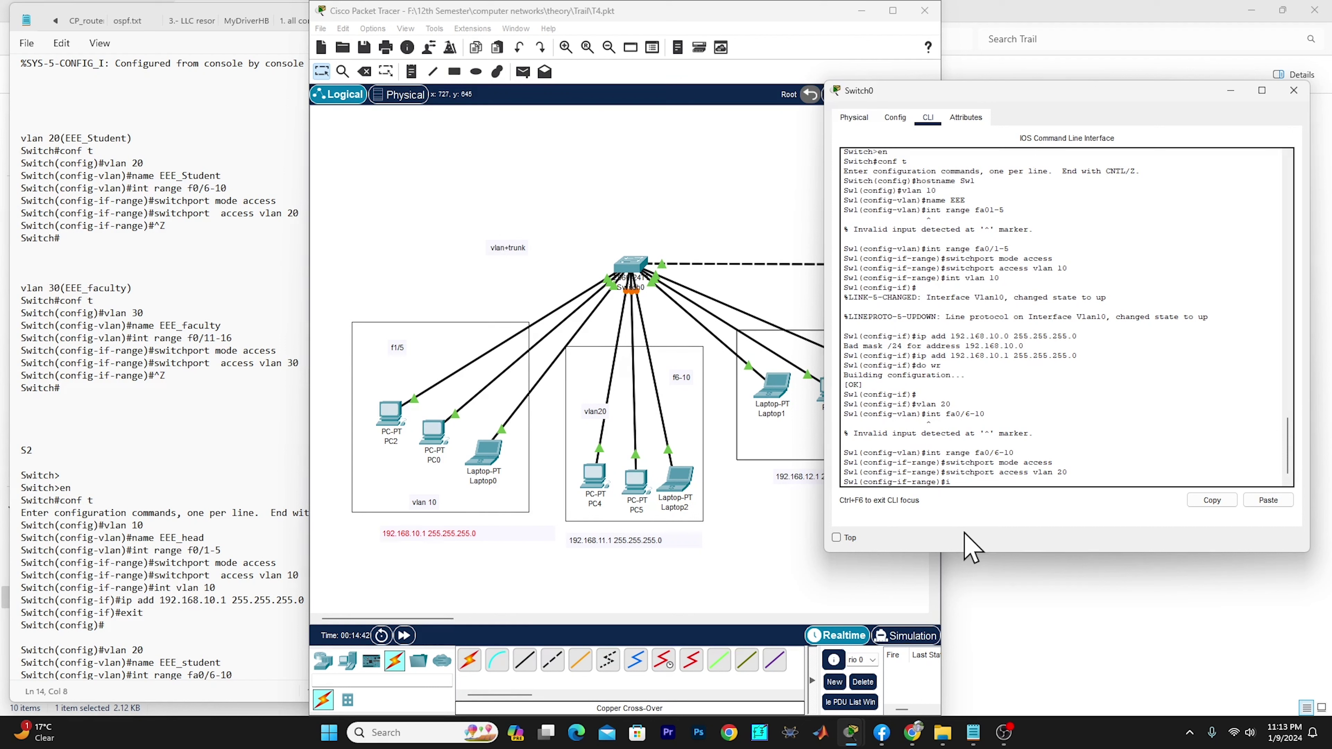
# - Assign IP address 192.168.11.1 with mask 255.255.255.0 to the VLAN 20 interface
pyautogui.write('lan 0')
pyautogui.press('BackSpace')
pyautogui.write('20')
pyautogui.press('Return')
pyautogui.write('switchport mode access')
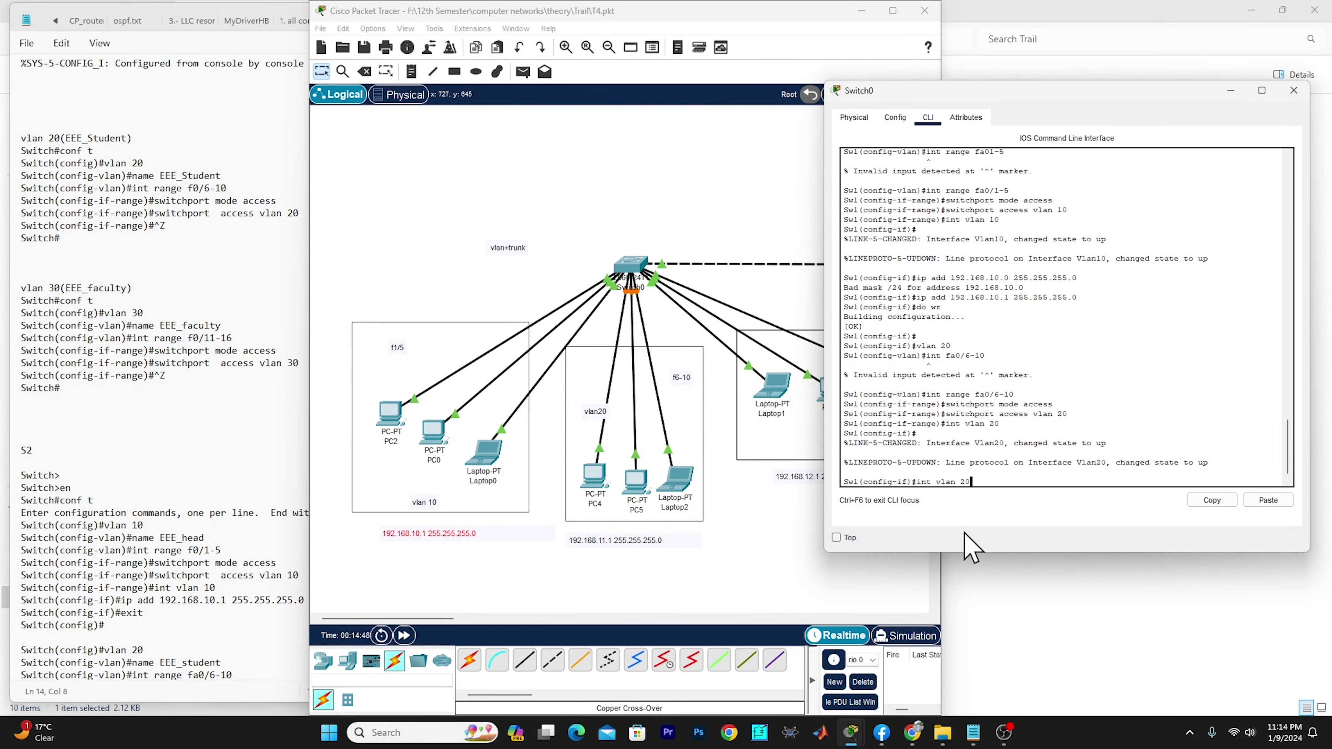
pyautogui.press('Up')
pyautogui.press('Up')
pyautogui.press('Up')
pyautogui.press('Up')
pyautogui.press('Up')
pyautogui.press('Up')
pyautogui.press('Up')
pyautogui.press('Left')
pyautogui.press('Left')
pyautogui.press('Left')
pyautogui.press('Left')
pyautogui.press('Left')
pyautogui.press('Left')
pyautogui.press('Left')
pyautogui.press('Left')
pyautogui.press('Left')
pyautogui.press('Left')
pyautogui.press('Left')
pyautogui.press('Left')
pyautogui.press('Left')
pyautogui.press('Left')
pyautogui.press('Left')
pyautogui.press('Left')
pyautogui.press('BackSpace')
pyautogui.write('1')
pyautogui.press('Return')
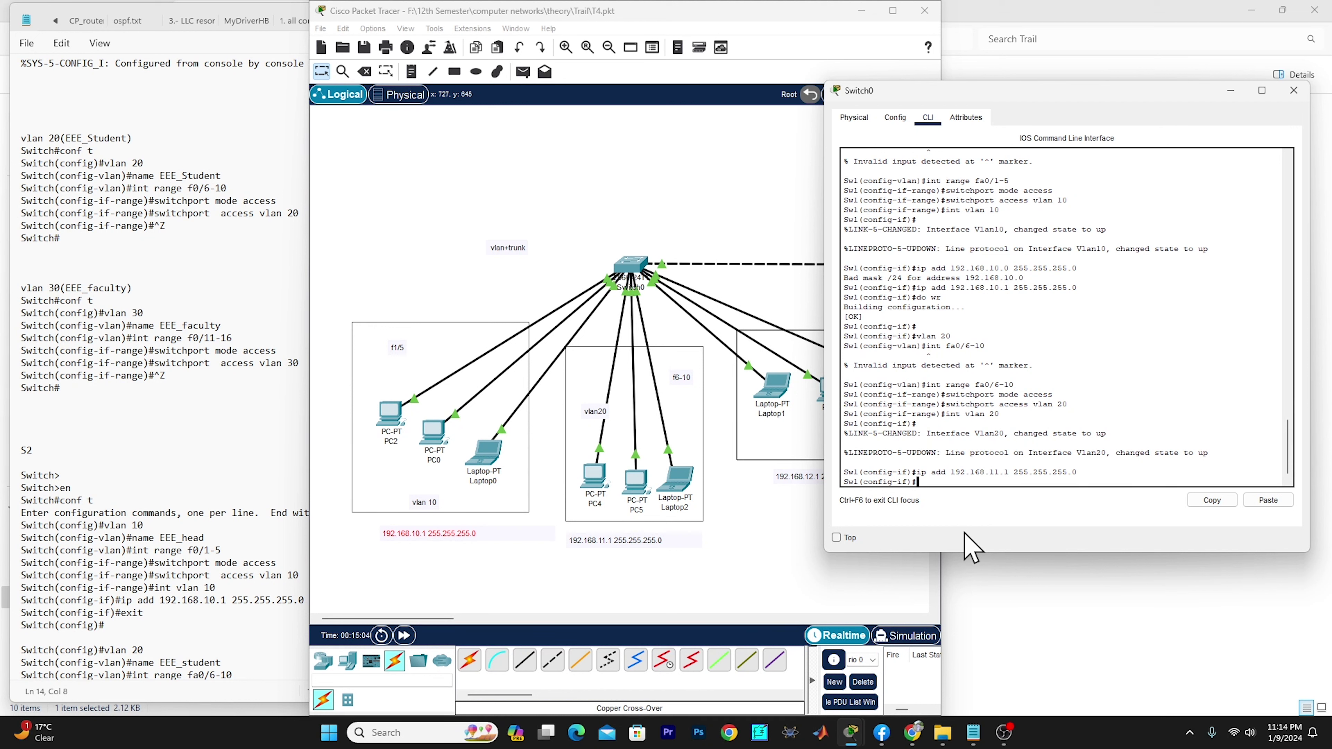
# - Exit the VLAN 20 interface and save Sw1's configuration with do wr
pyautogui.write('exit')
pyautogui.press('Return')
pyautogui.write('do wr')
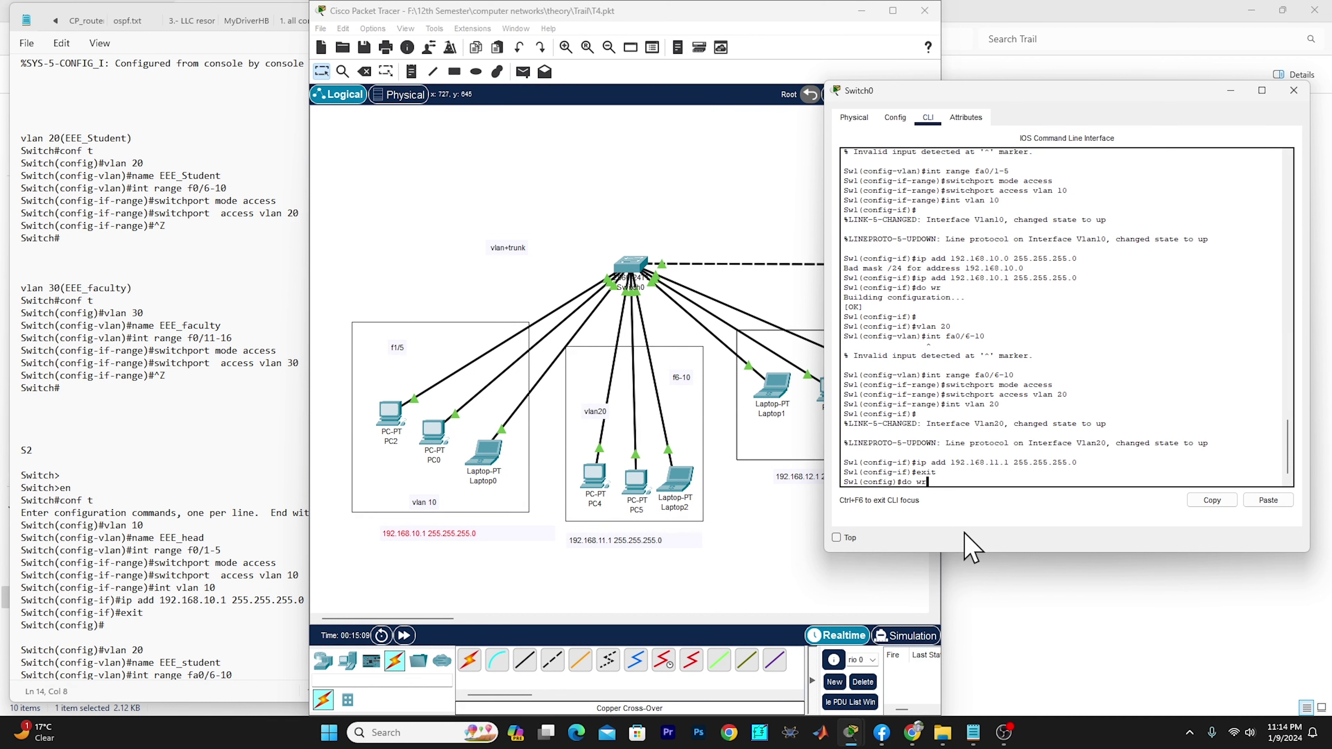
pyautogui.press('Return')
pyautogui.press('Return')
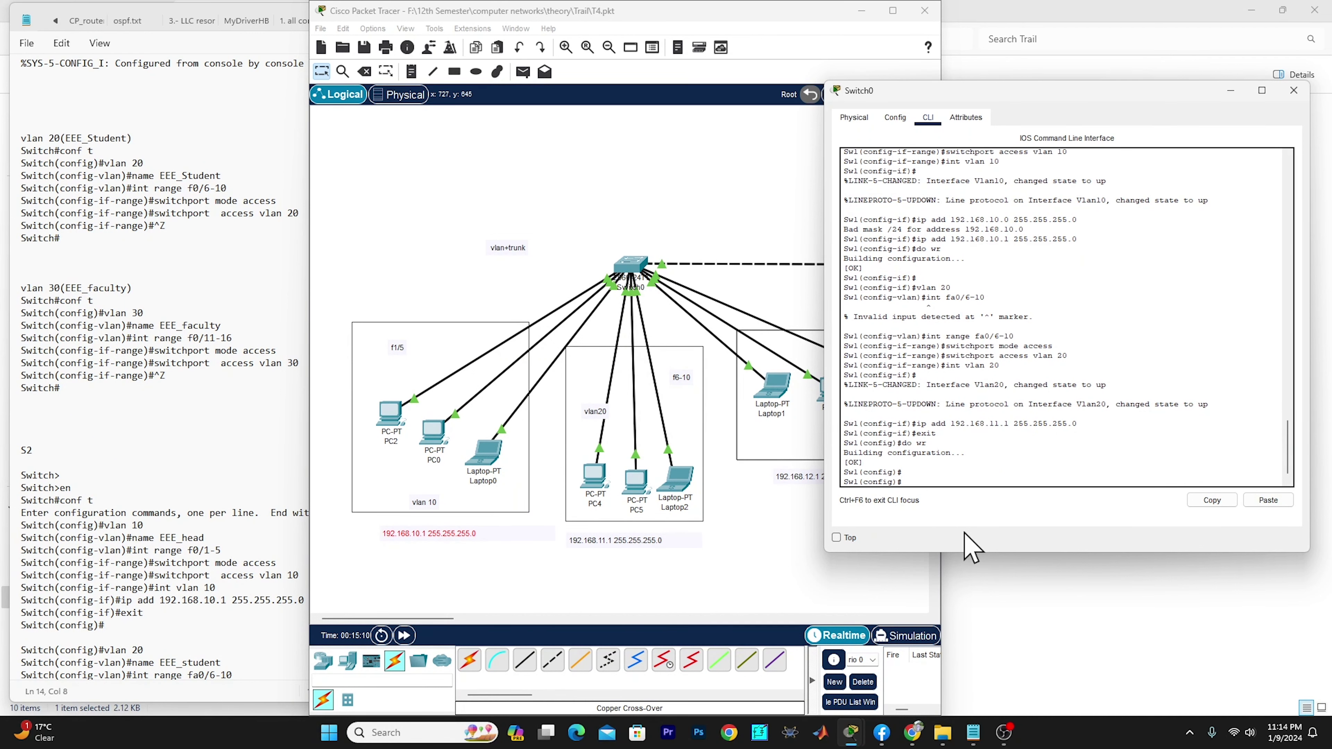
# - Create VLAN 30 on Sw1 and select the interface range fa0/11-15 for configuration
pyautogui.write('int')
pyautogui.press('BackSpace')
pyautogui.press('BackSpace')
pyautogui.write('vlan 30')
pyautogui.press('Return')
pyautogui.write('int')
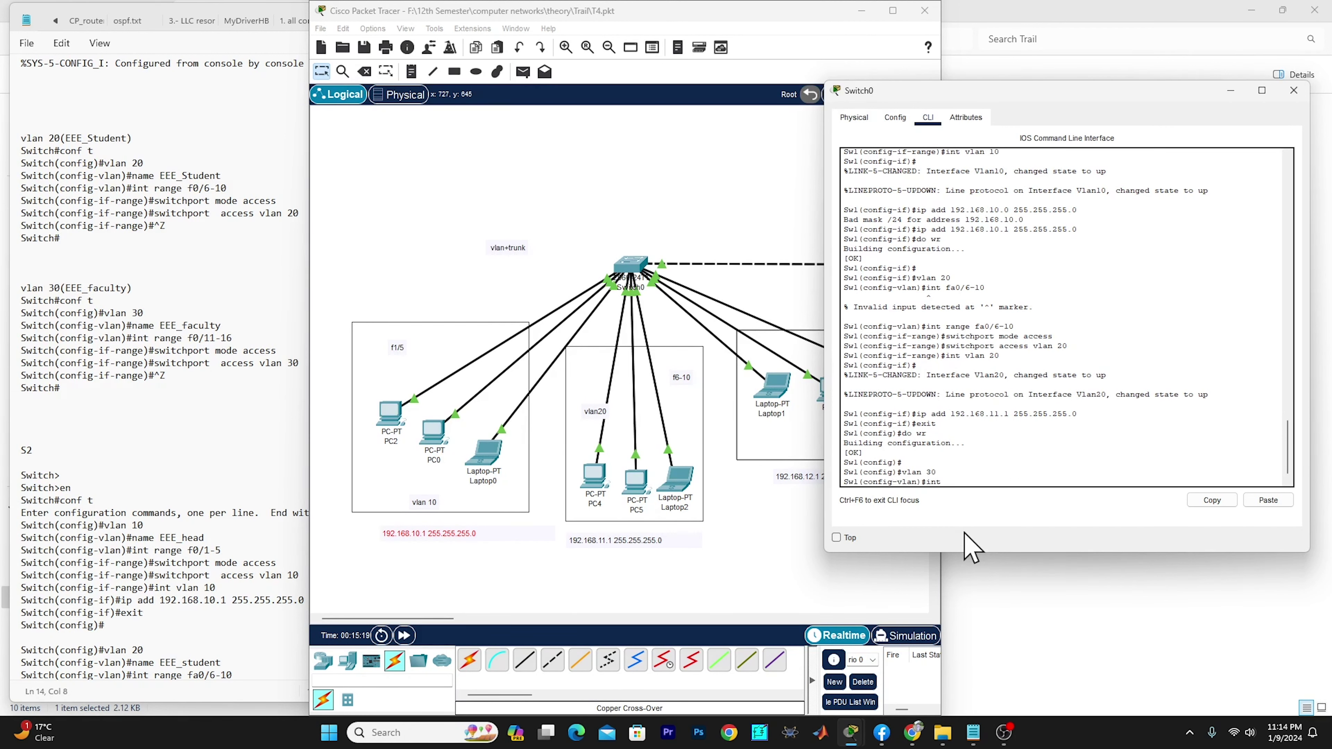
pyautogui.write(' range fa')
pyautogui.moveTo(1038, 95); pyautogui.dragTo(1096, 93)
pyautogui.moveTo(745, 17); pyautogui.dragTo(620, 21)
pyautogui.click(713, 11)
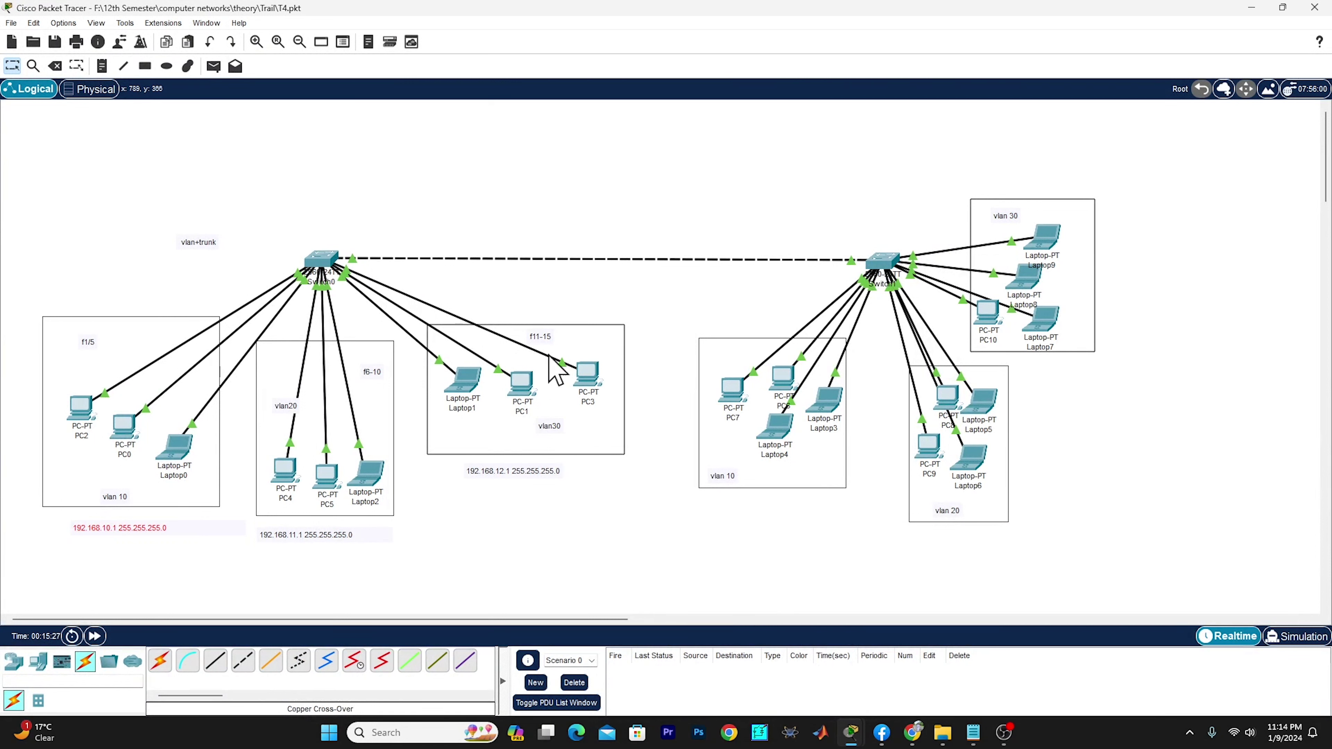
pyautogui.click(328, 259)
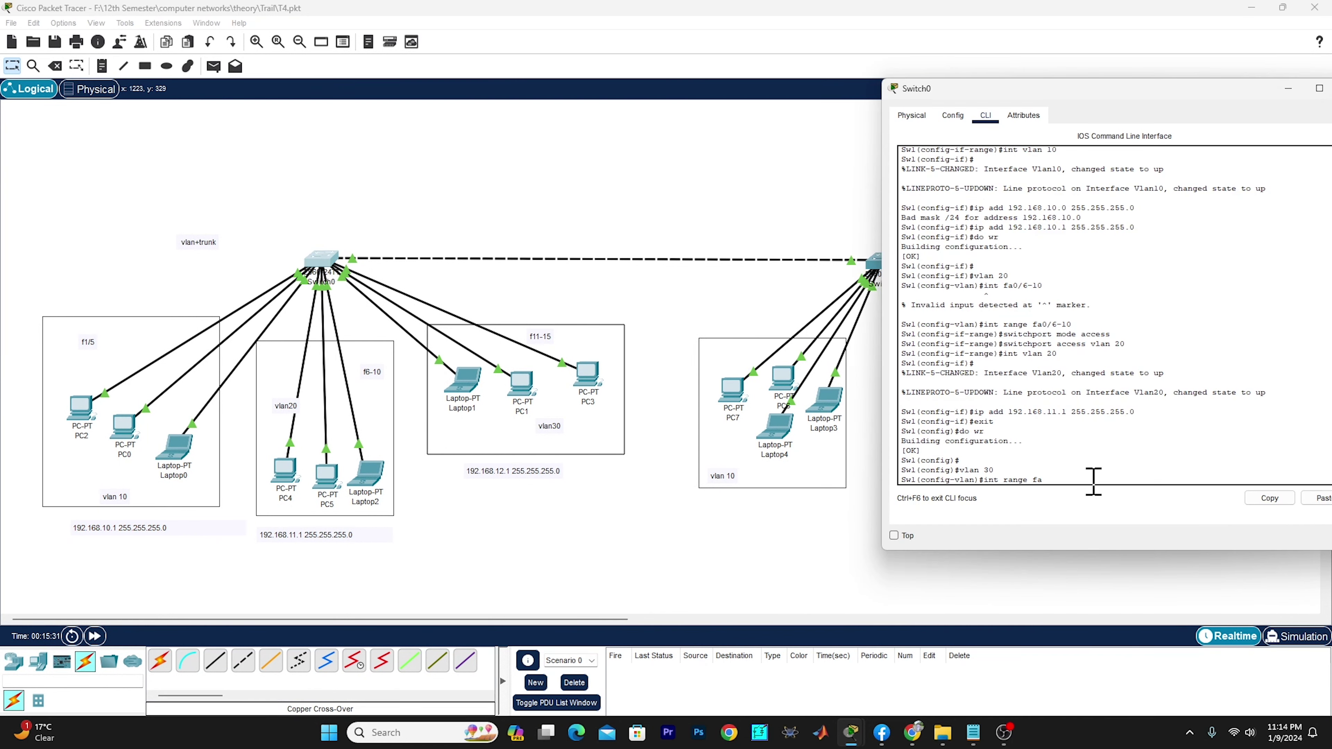
pyautogui.write('0/11-15')
pyautogui.press('Return')
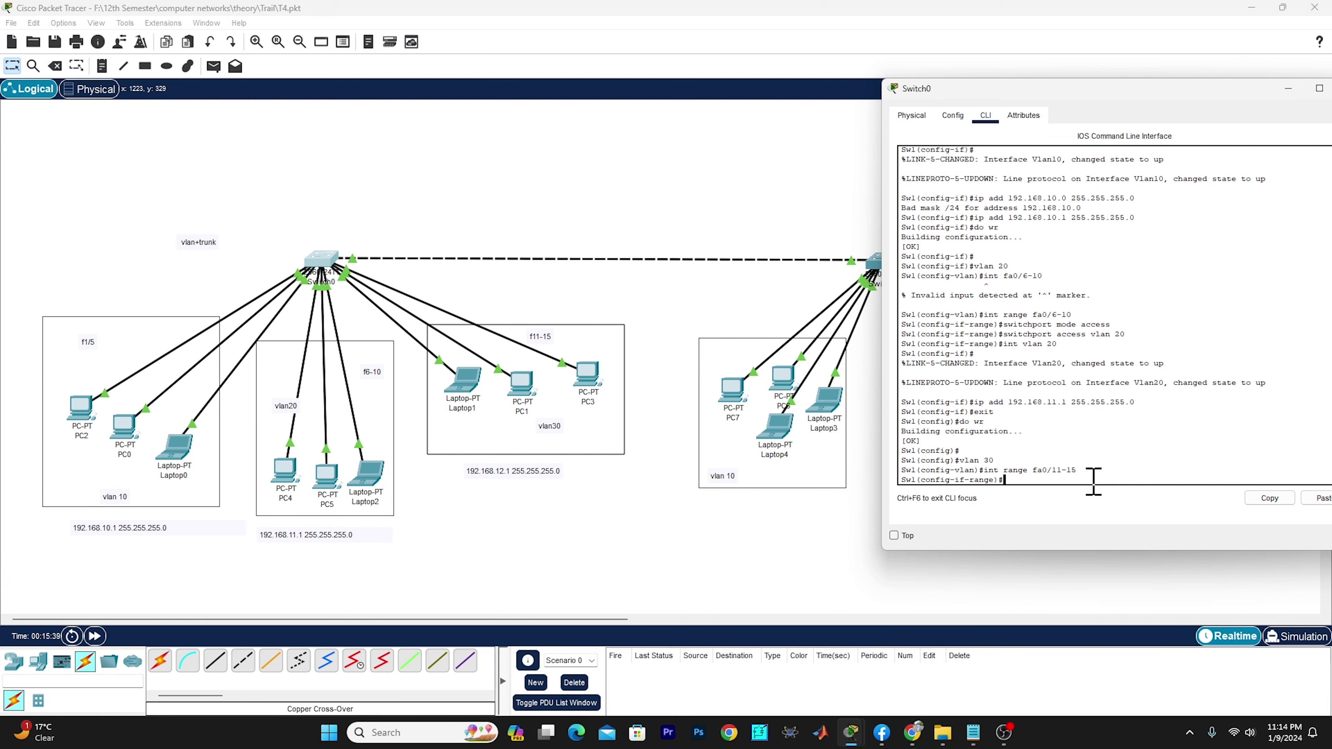
# - Try to assign the address 192.168.12.1 with mask 255.255.255.0 to the interface range fa0/11-15
pyautogui.press('Up')
pyautogui.press('Up')
pyautogui.press('Up')
pyautogui.press('Up')
pyautogui.press('Up')
pyautogui.press('Left')
pyautogui.press('Left')
pyautogui.press('Left')
pyautogui.press('Left')
pyautogui.press('Left')
pyautogui.press('Left')
pyautogui.press('Left')
pyautogui.press('Left')
pyautogui.press('BackSpace')
pyautogui.write('2')
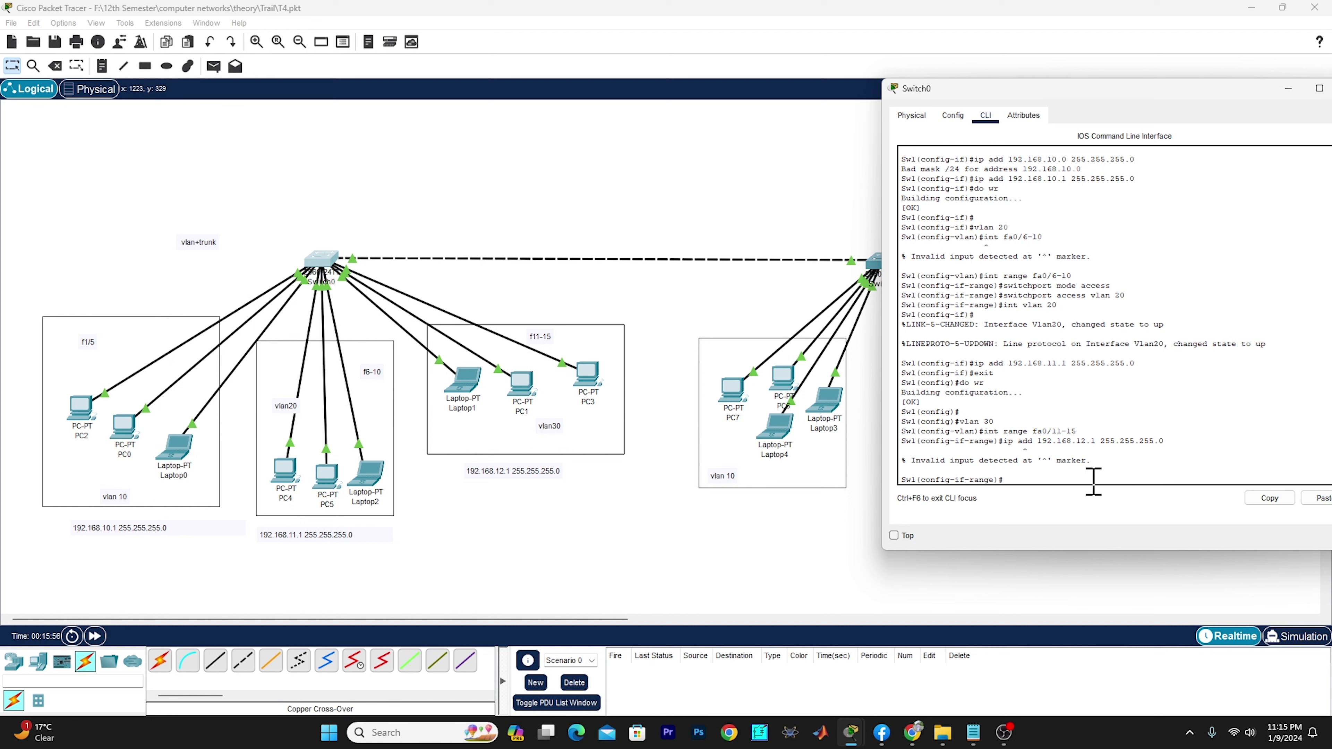
# - Enter the VLAN 30 interface and assign it IP address 192.168.12.1 with mask 255.255.255.0
pyautogui.press('Up')
pyautogui.press('Up')
pyautogui.press('Up')
pyautogui.press('Up')
pyautogui.press('Up')
pyautogui.press('Up')
pyautogui.press('Up')
pyautogui.press('BackSpace')
pyautogui.press('BackSpace')
pyautogui.write('30')
pyautogui.press('Return')
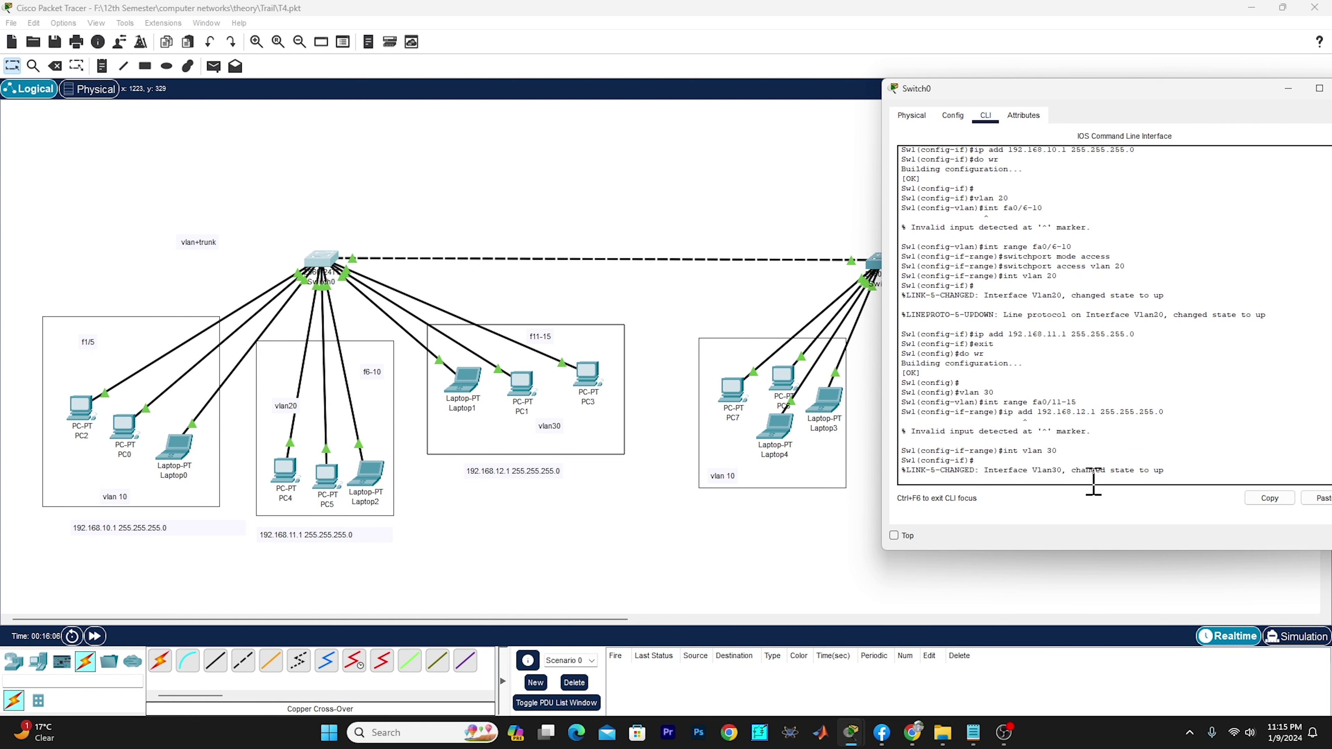
pyautogui.press('Return')
pyautogui.press('Up')
pyautogui.press('Up')
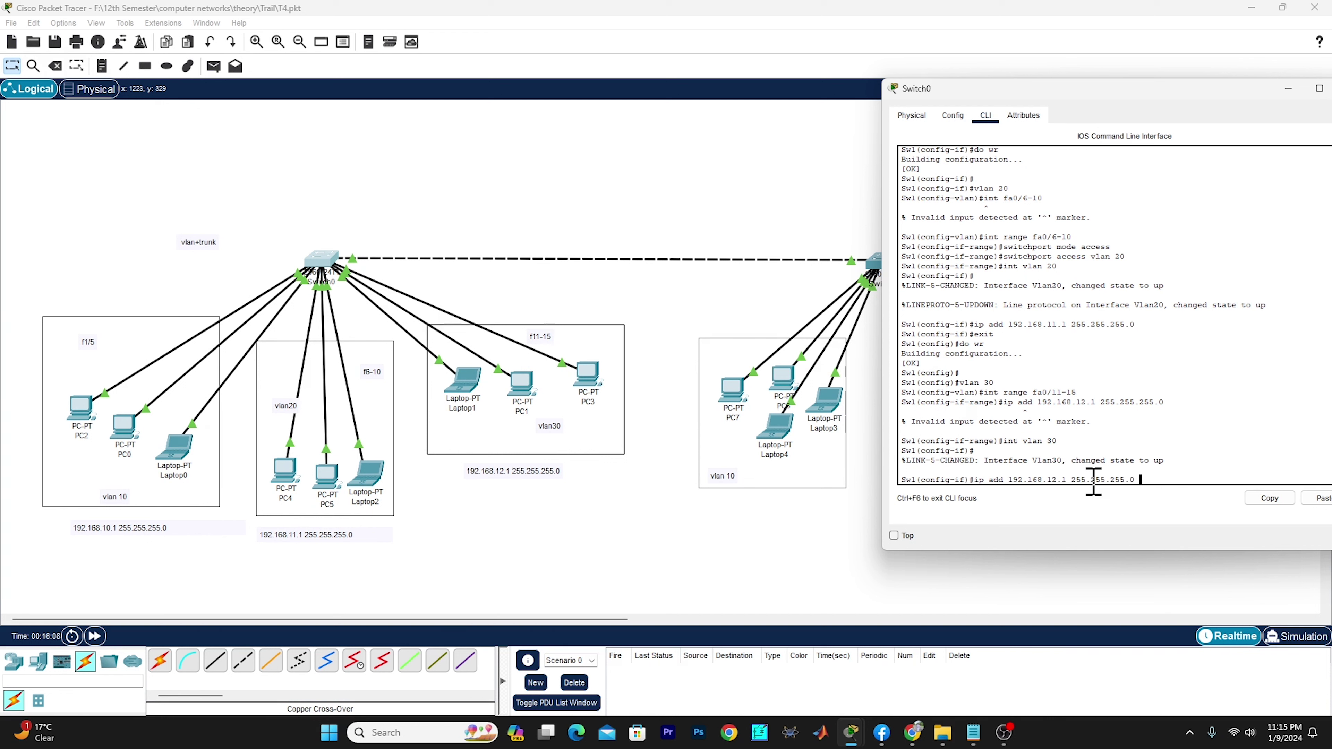
pyautogui.press('Return')
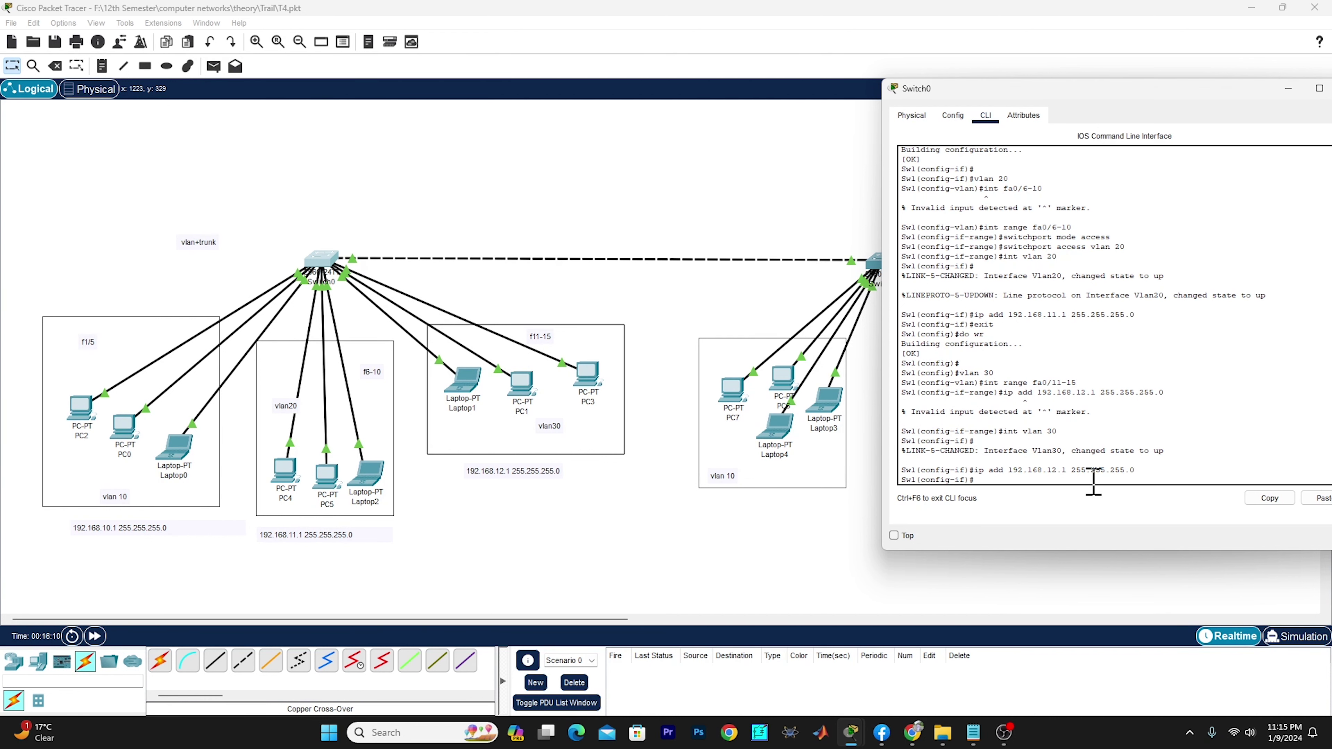
# - Exit the VLAN 30 interface and save Sw1's configuration with do wr
pyautogui.write('exit')
pyautogui.press('Return')
pyautogui.write('do')
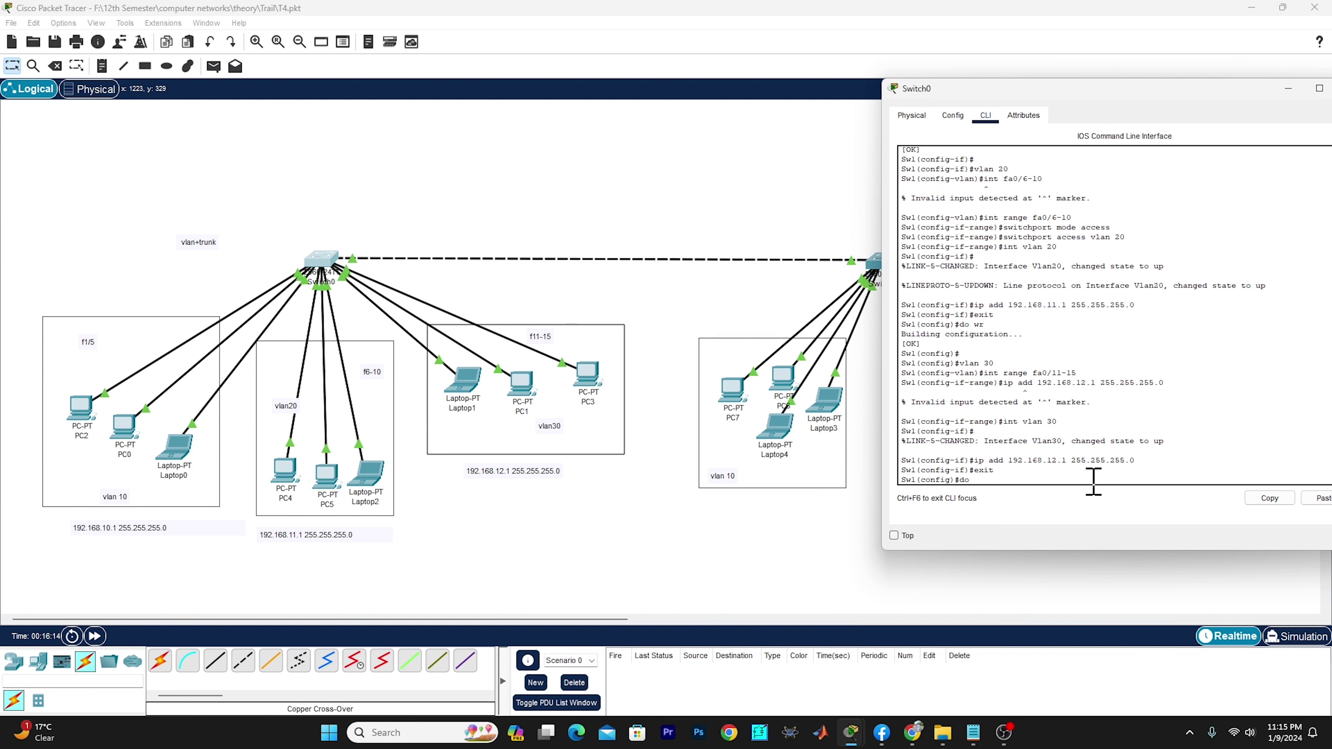
pyautogui.write(' wr')
pyautogui.press('Return')
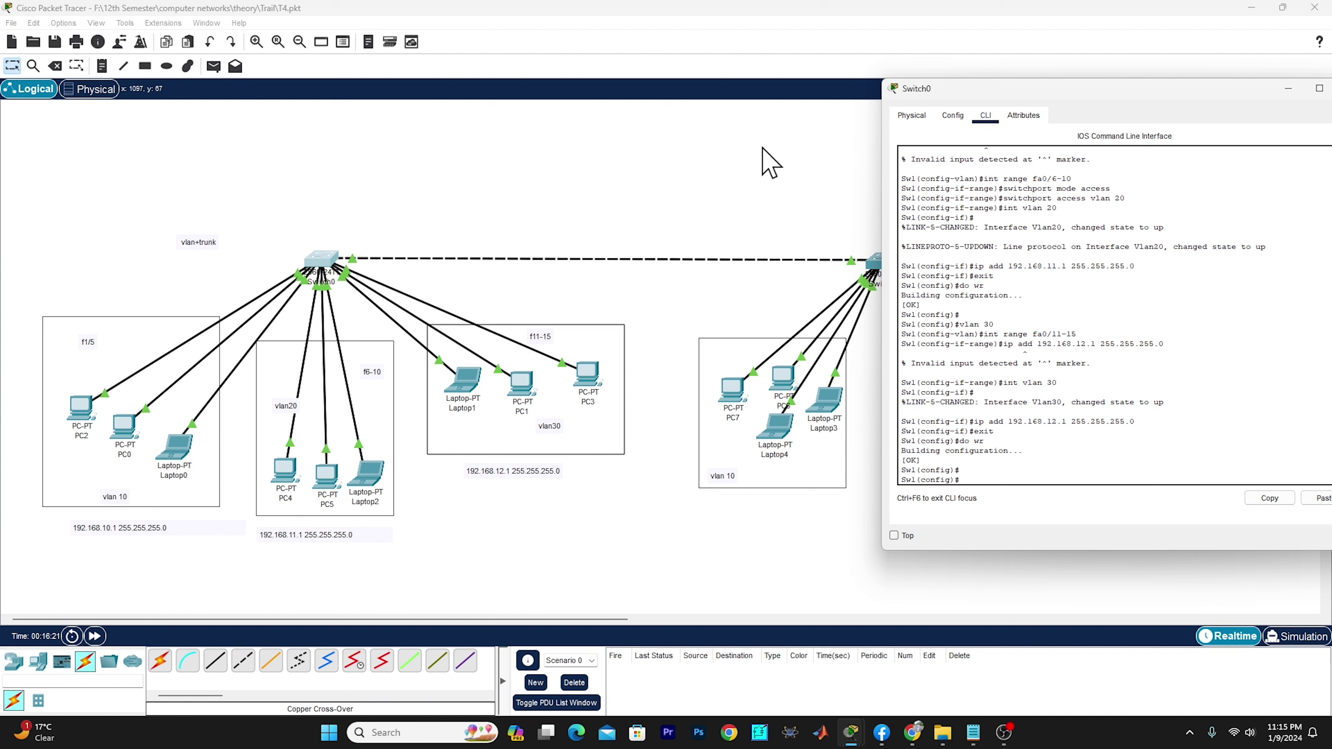
# - Check which port links Sw1 to the other switch and set fa0/24 to trunk mode with switchport mode trunk
pyautogui.click(764, 164)
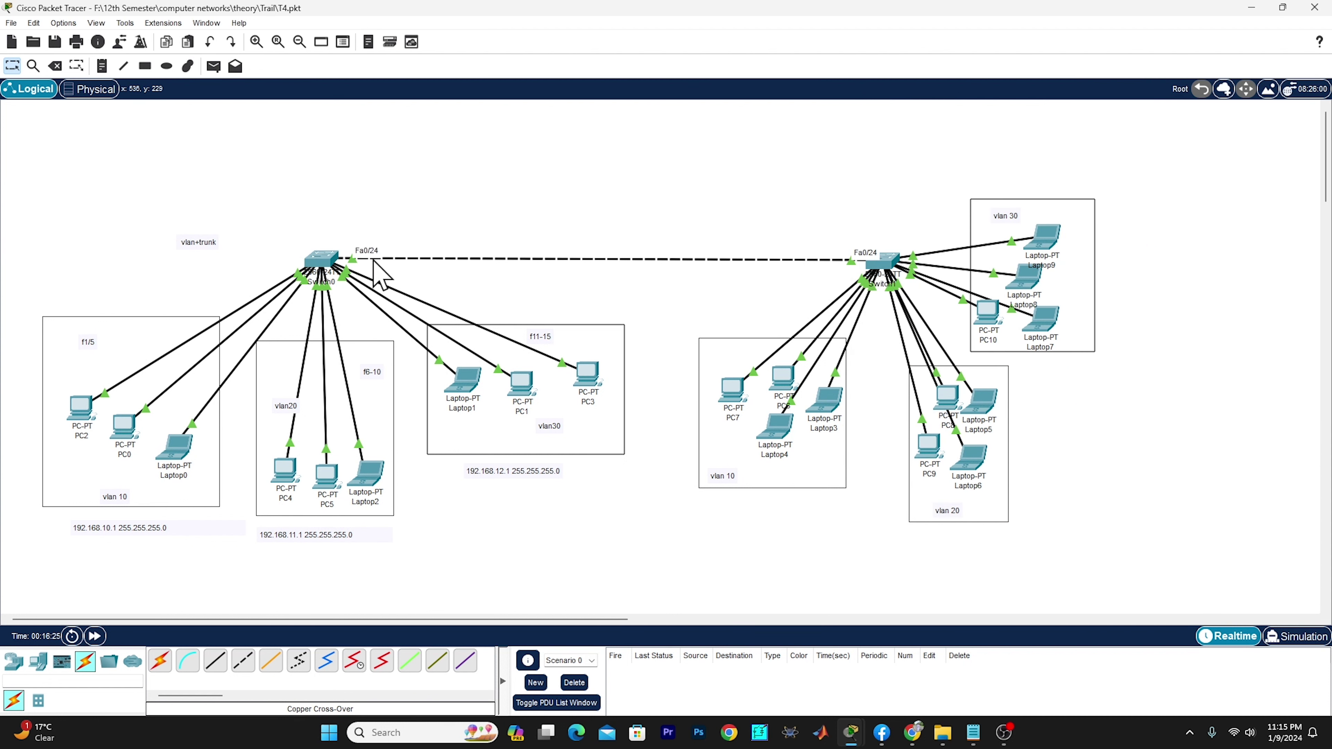
pyautogui.click(321, 262)
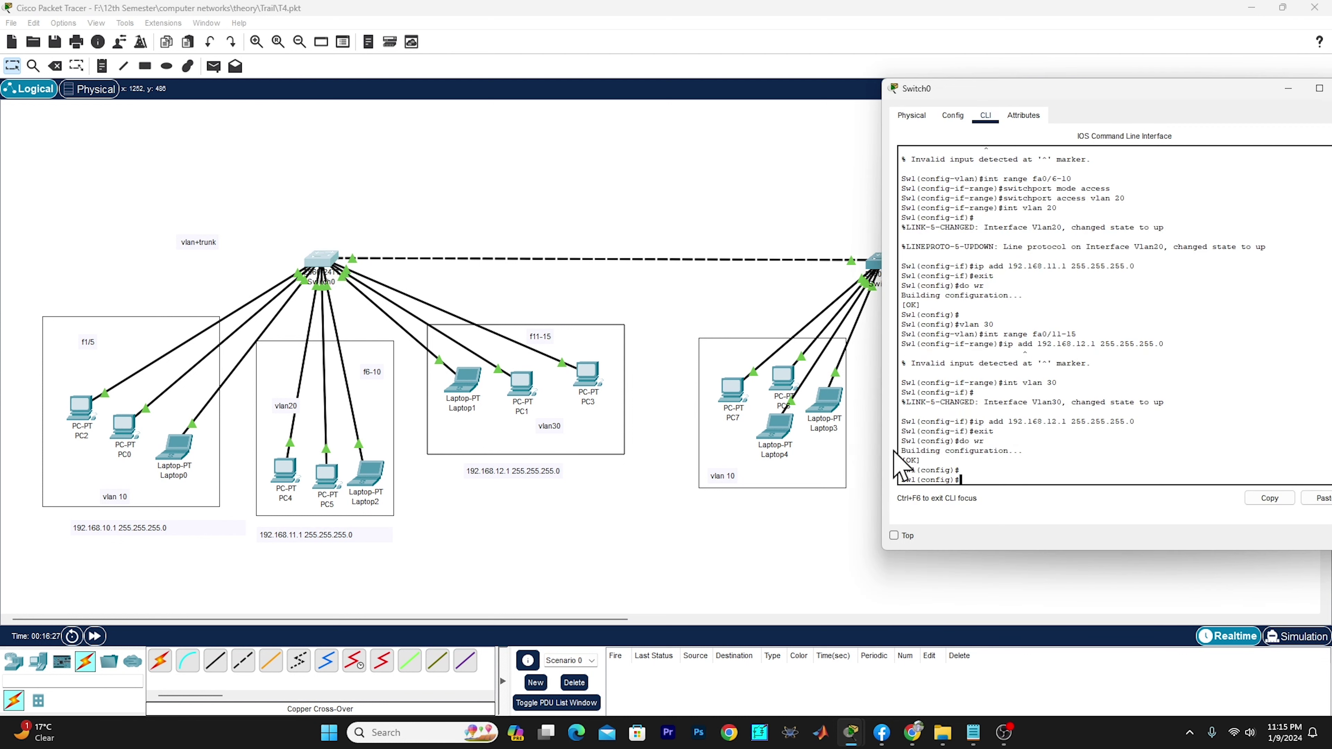
pyautogui.write('int fa0/24')
pyautogui.press('Return')
pyautogui.write('se')
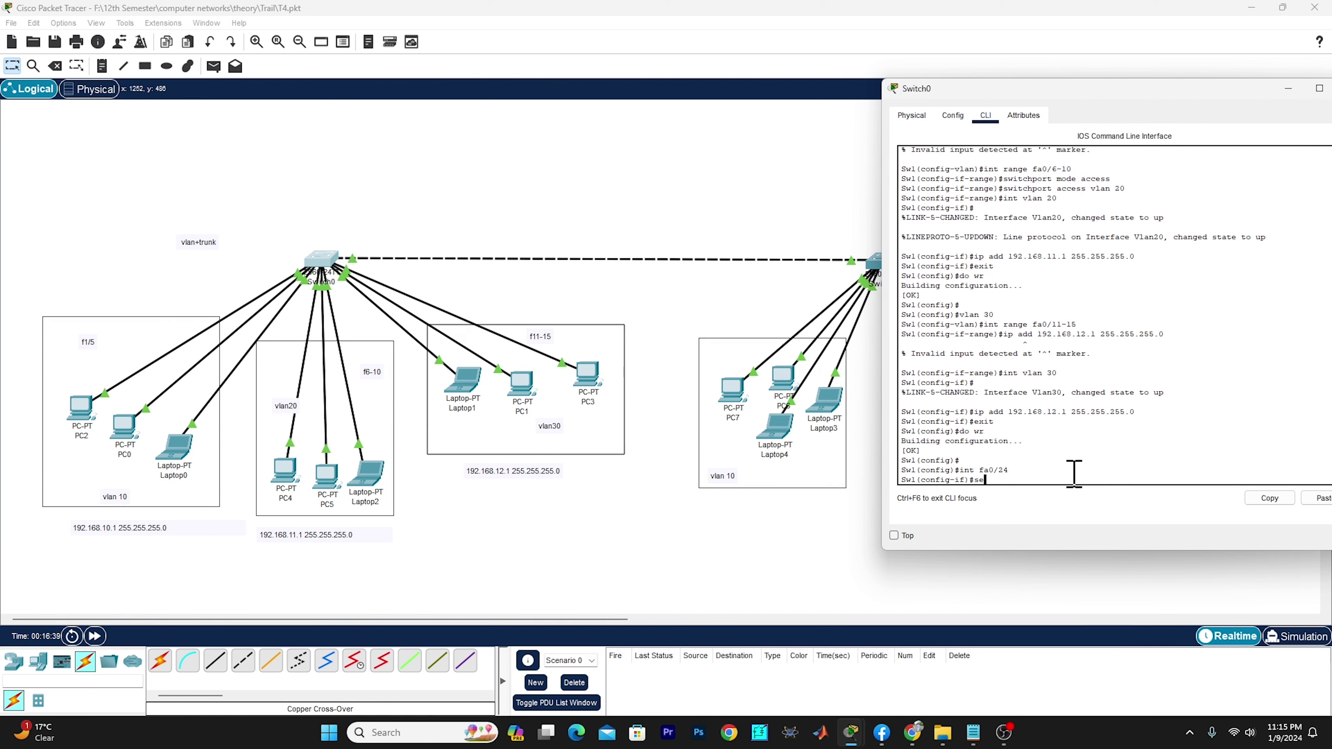
pyautogui.press('BackSpace')
pyautogui.write('witchport mode trunk')
pyautogui.press('Right')
pyautogui.press('Return')
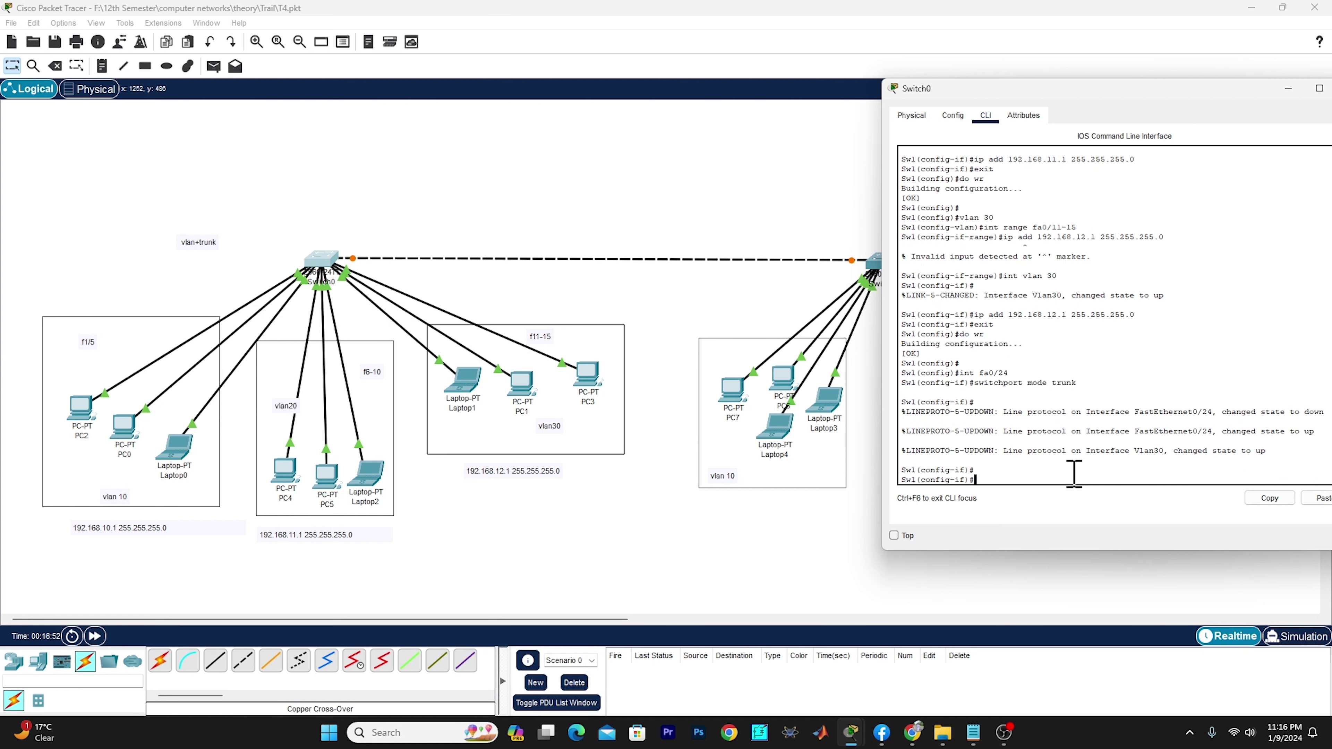
# - Save Sw1's configuration with do wr from the fa0/24 interface mode
pyautogui.write('do wr')
pyautogui.press('Return')
pyautogui.press('Return')
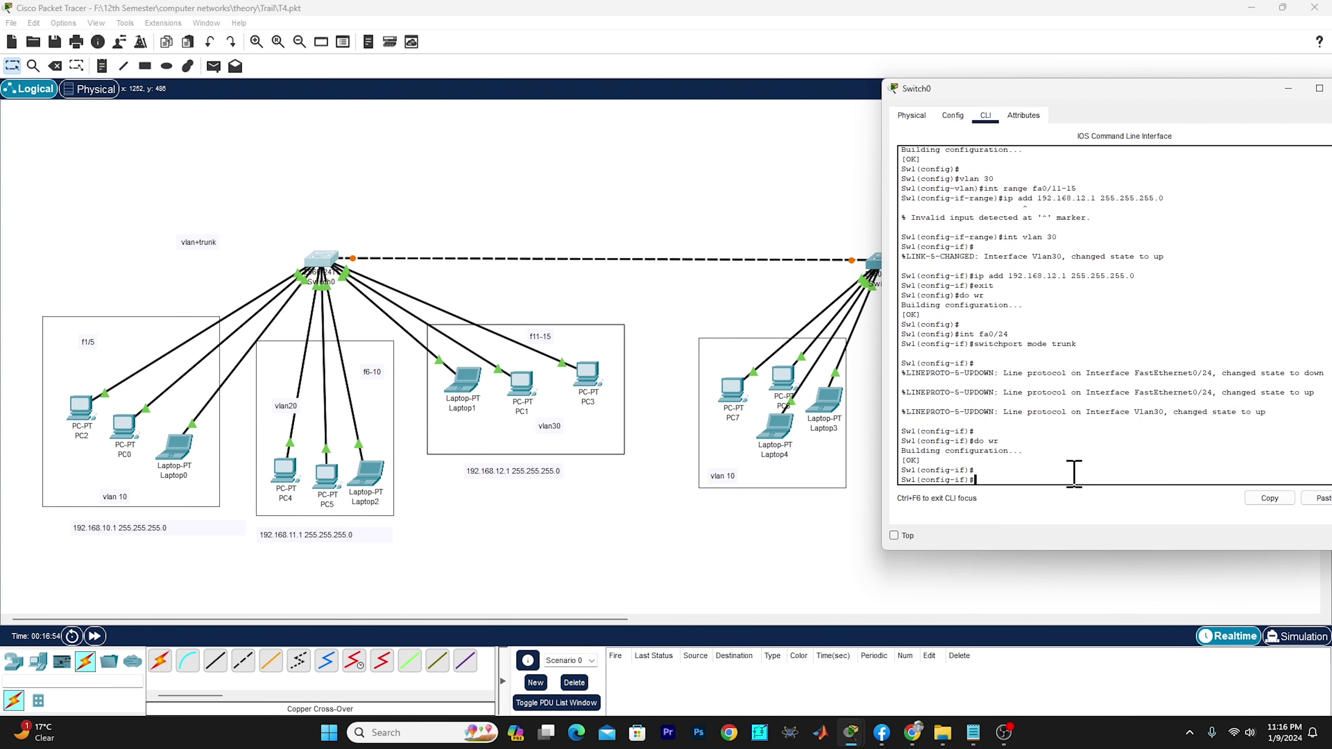
# - Display Sw1's VLAN table with do sh vlan
pyautogui.write('do')
pyautogui.write(' sh ip ')
pyautogui.write(' vlan')
pyautogui.press('Return')
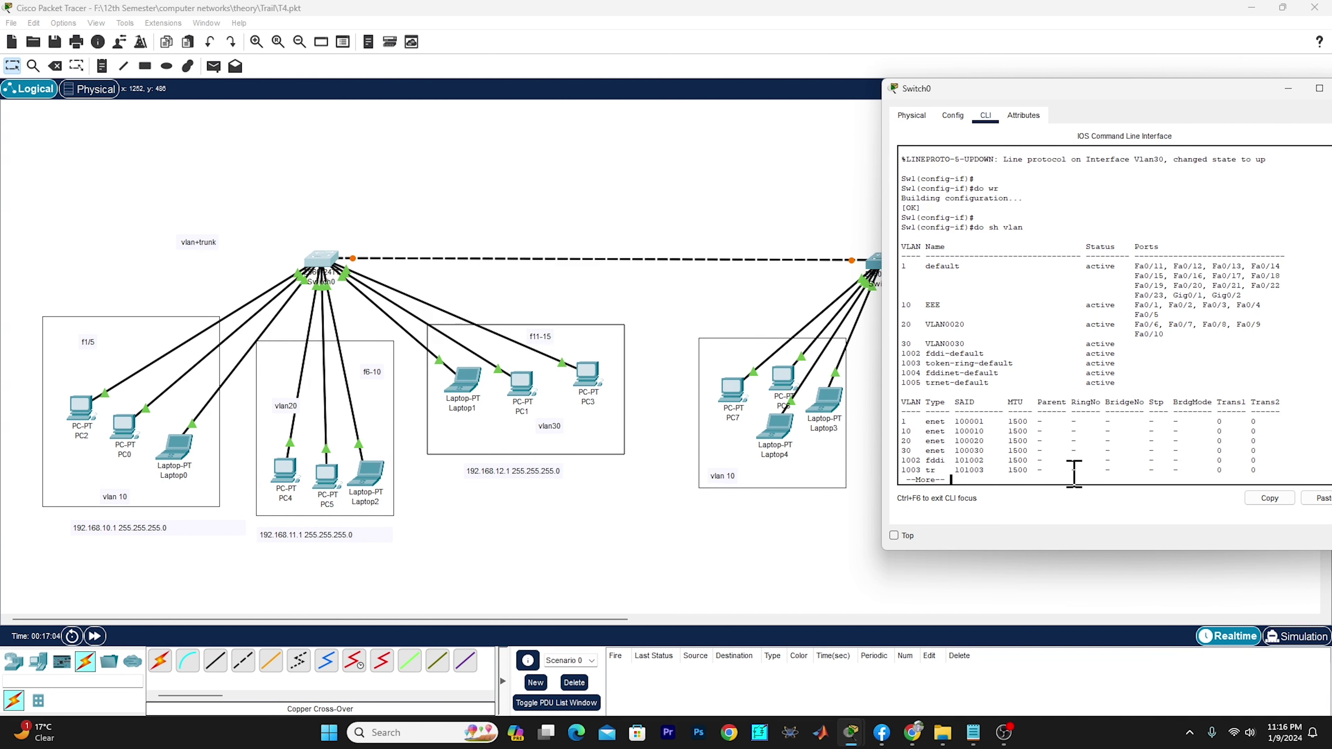
# - Examine the ports listed for VLANs 10, 20 and 30 against the commands entered, and close the Switch0 window
pyautogui.moveTo(948, 308); pyautogui.dragTo(913, 307)
pyautogui.click(985, 328)
pyautogui.moveTo(1133, 345); pyautogui.dragTo(1077, 276)
pyautogui.moveTo(1144, 347); pyautogui.dragTo(914, 345)
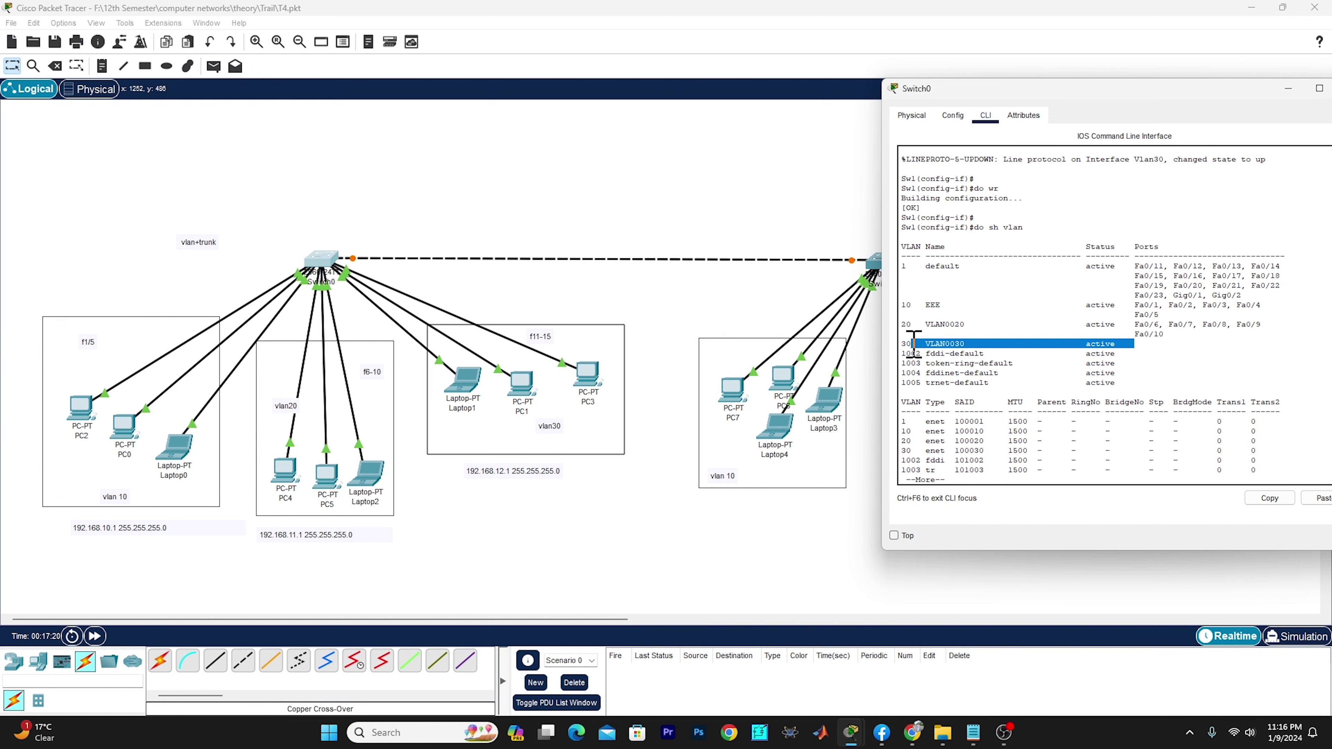
pyautogui.scroll(10, 1005, 354)
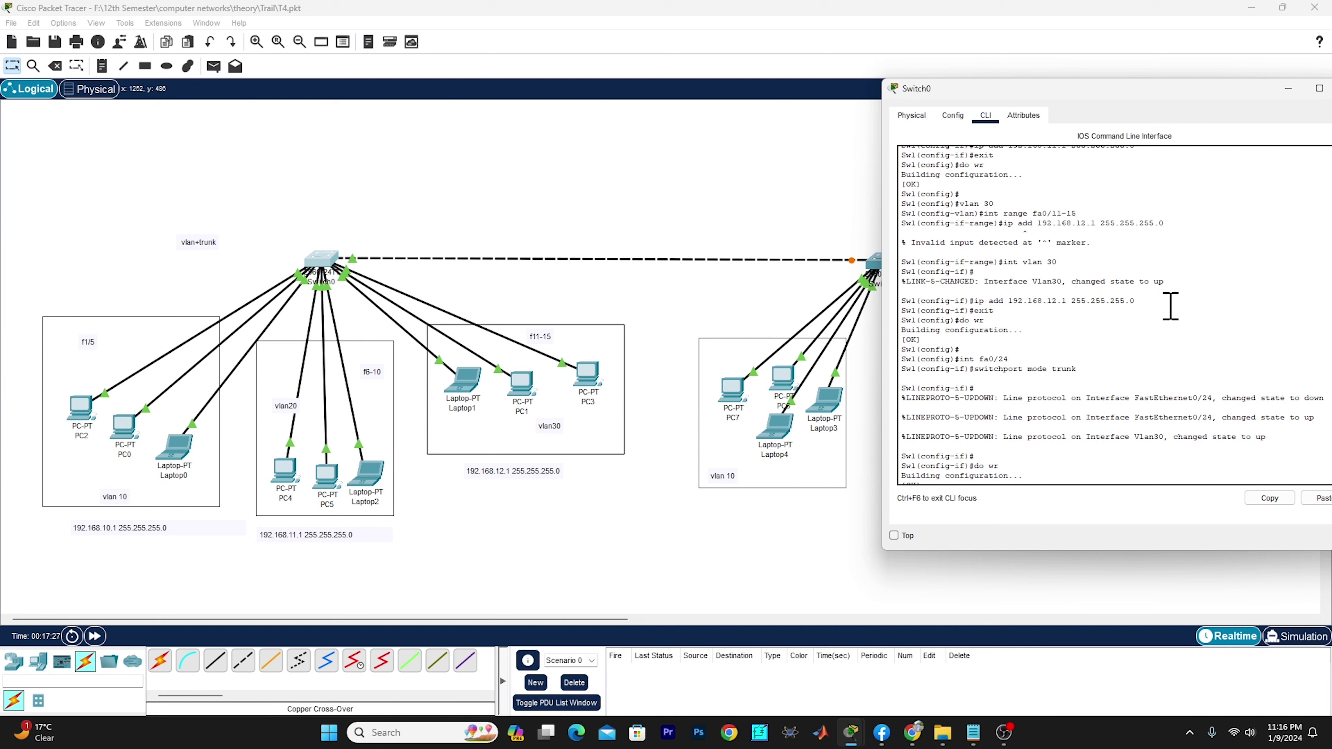
pyautogui.scroll(-2, 1201, 319)
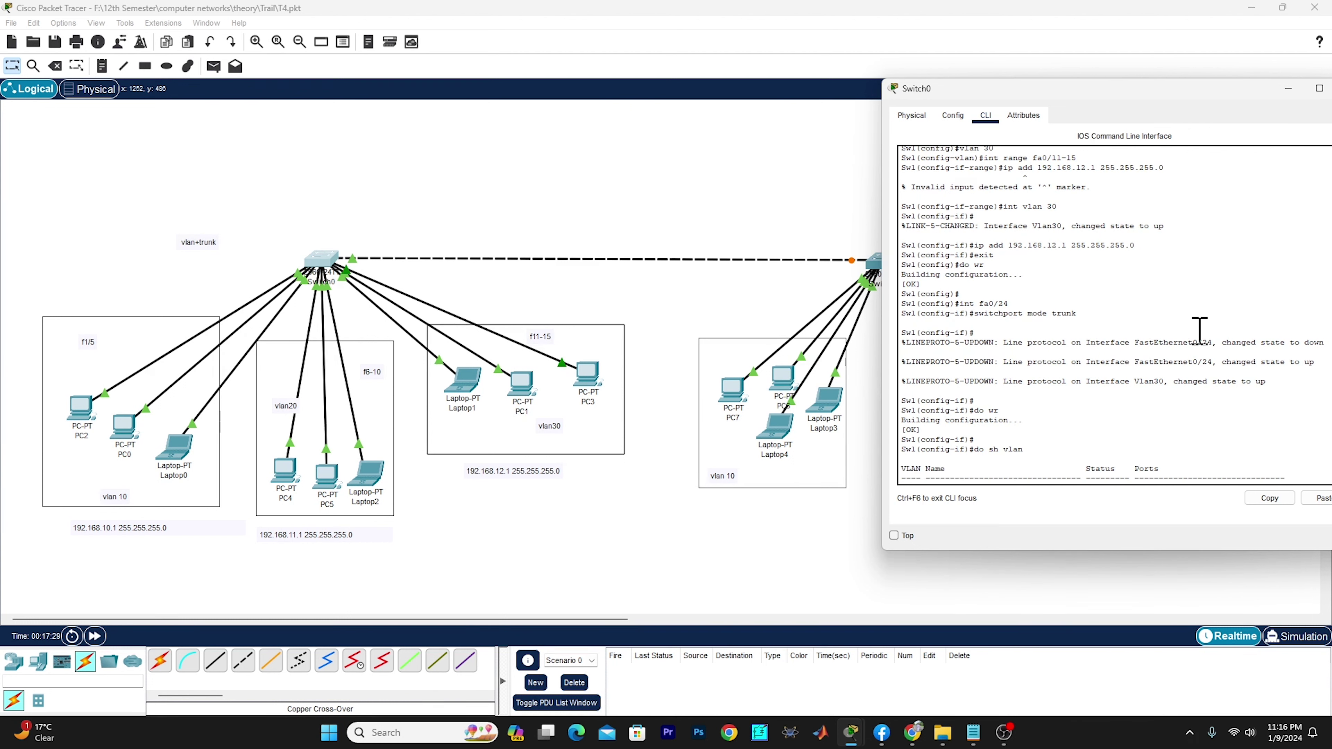
pyautogui.scroll(-3, 1200, 330)
pyautogui.scroll(3, 1200, 331)
pyautogui.scroll(-7, 1200, 341)
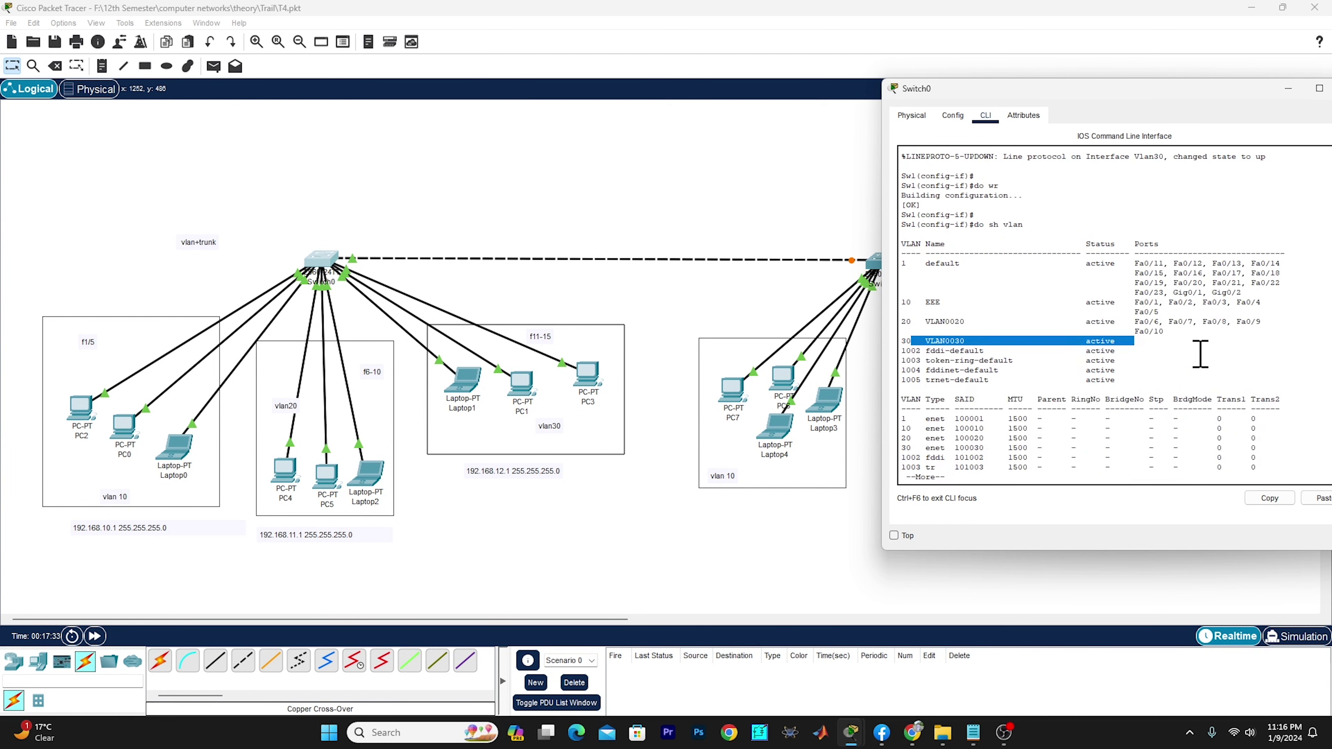
pyautogui.click(1200, 354)
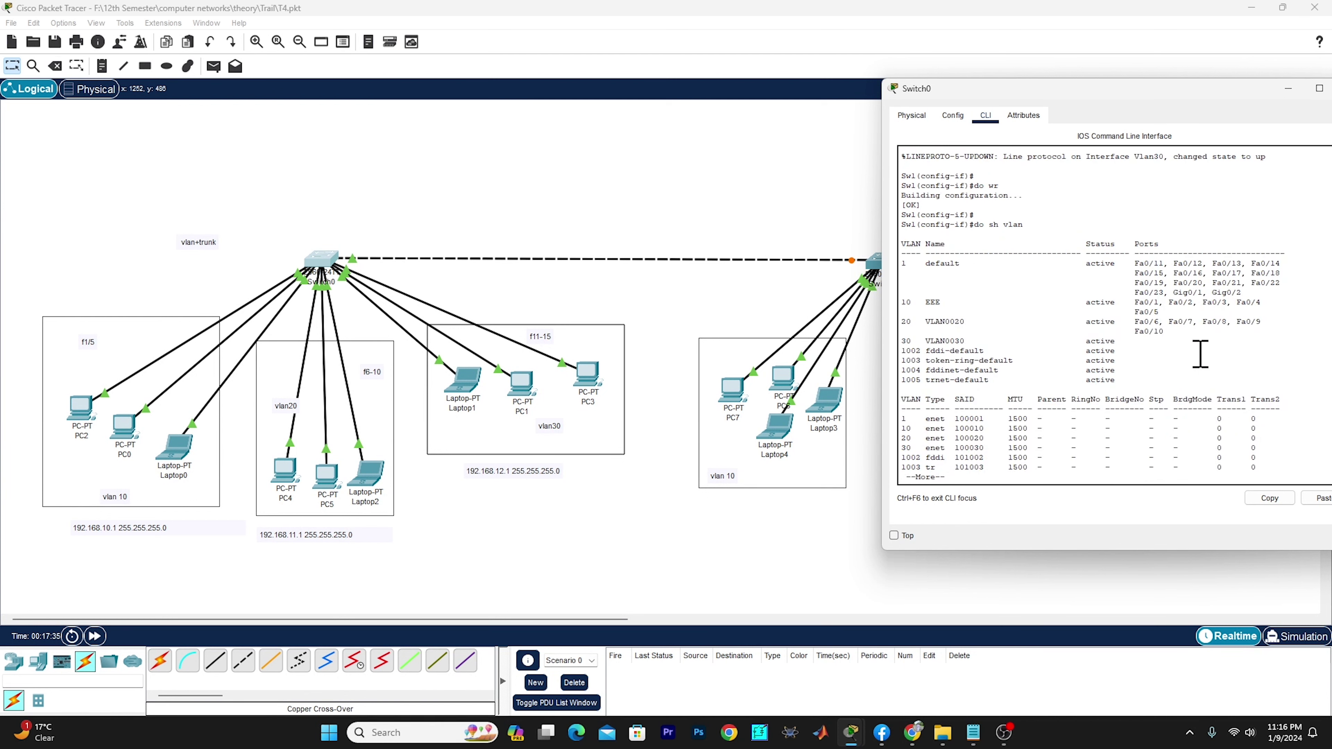
pyautogui.moveTo(1204, 90); pyautogui.dragTo(1019, 96)
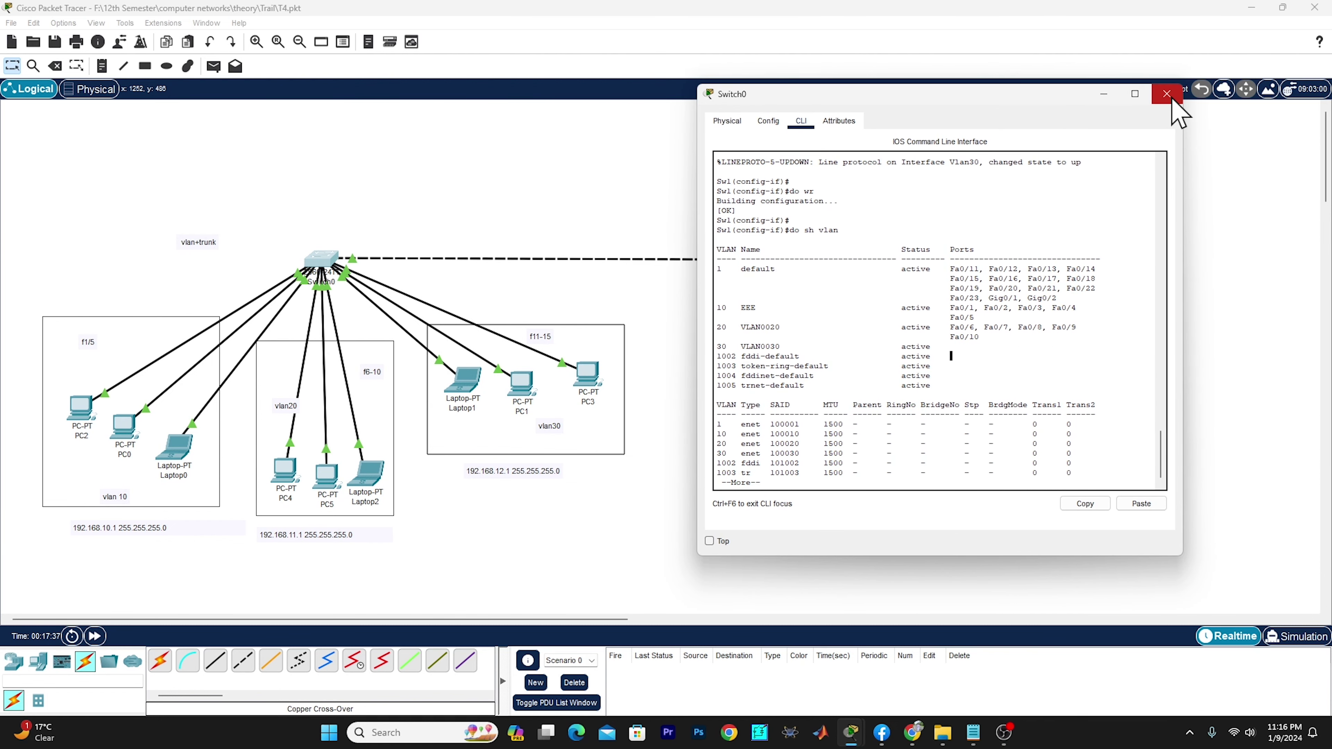
pyautogui.click(1171, 96)
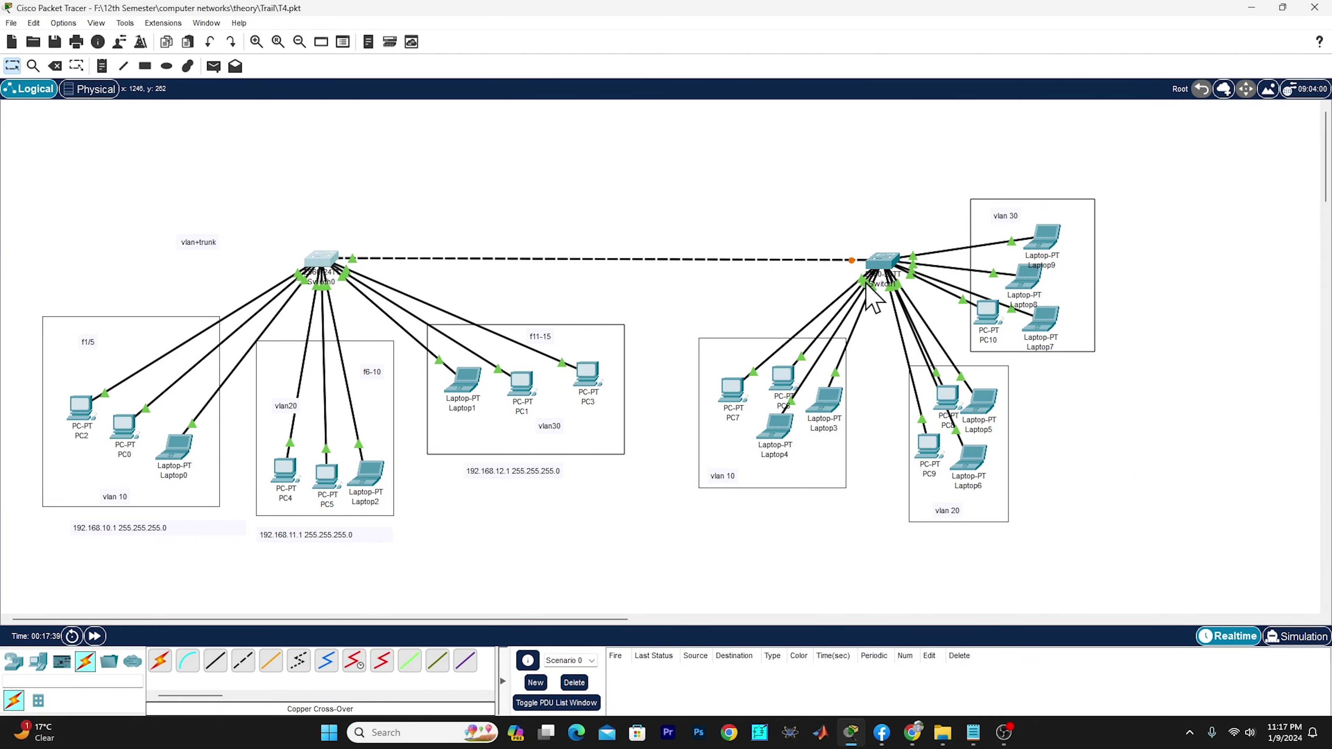
# - Open Switch1's command line and enter global configuration mode with en and conf t
pyautogui.click(882, 261)
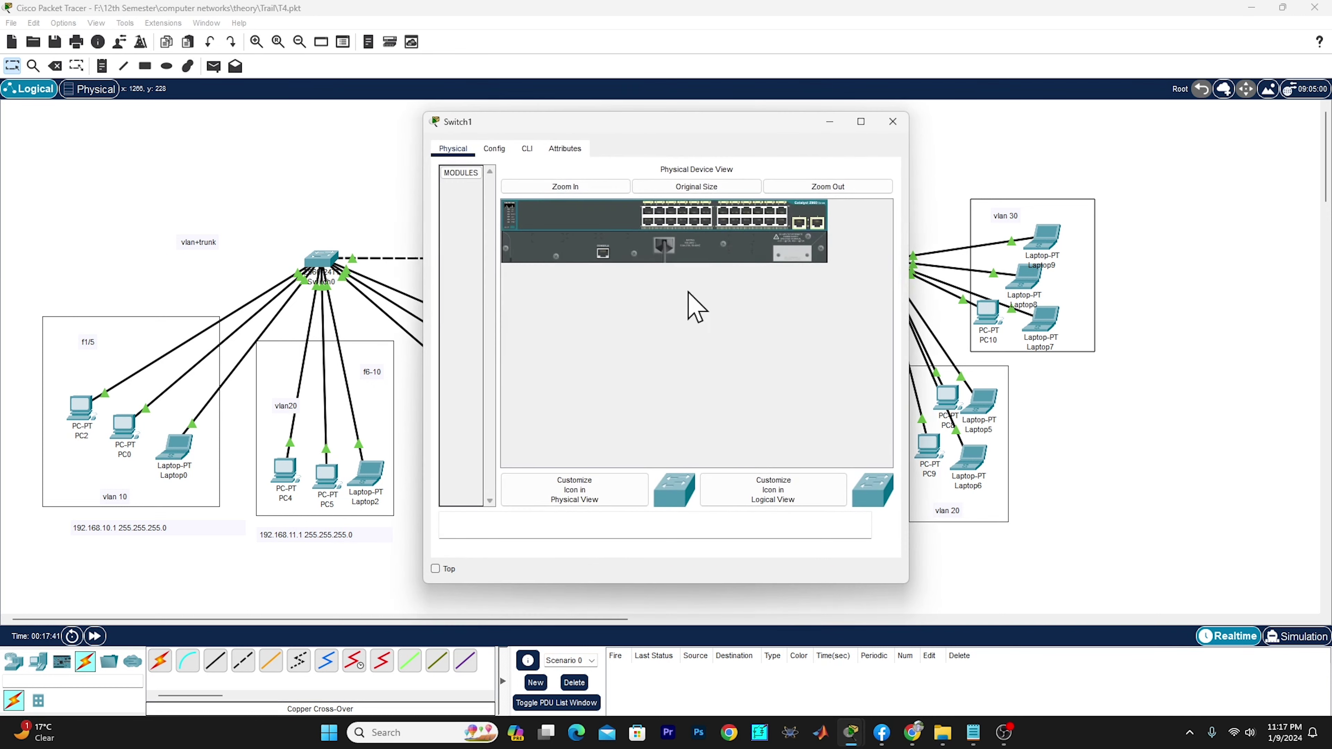
pyautogui.moveTo(678, 124); pyautogui.dragTo(496, 125)
pyautogui.click(311, 152)
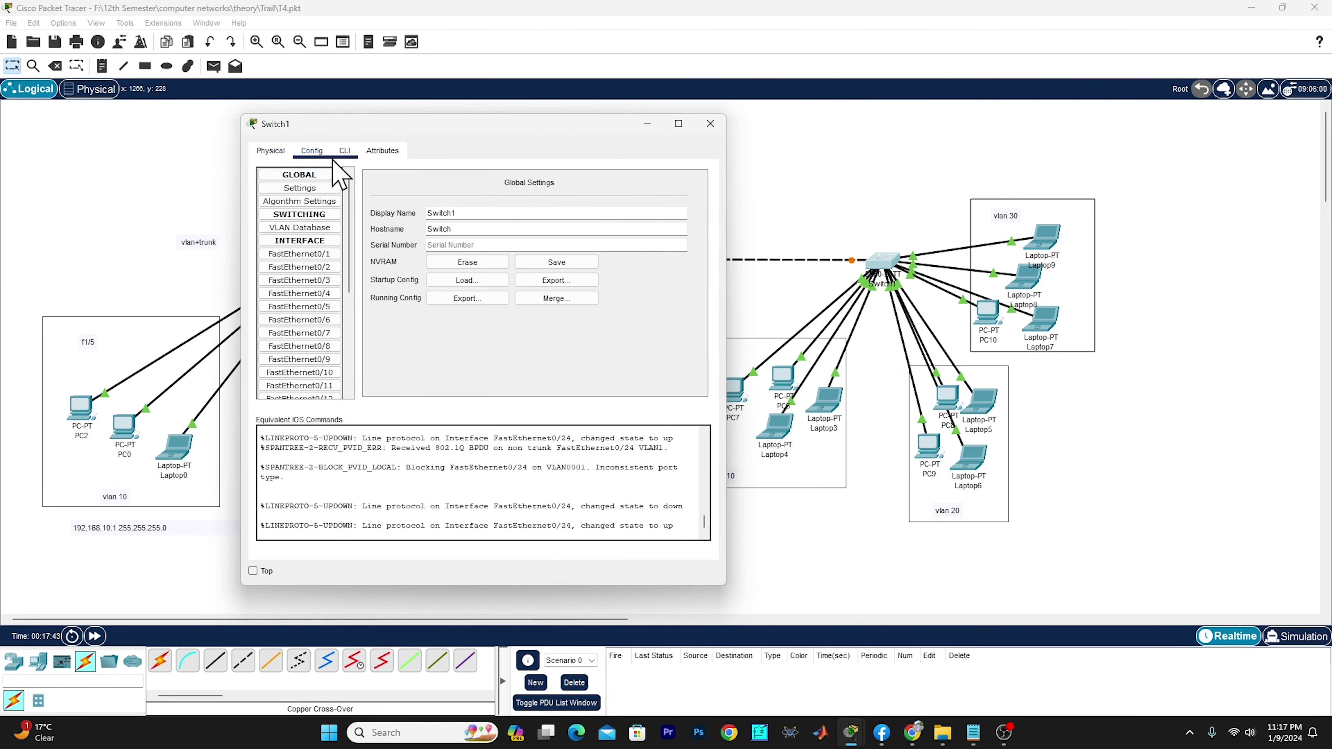
pyautogui.click(345, 152)
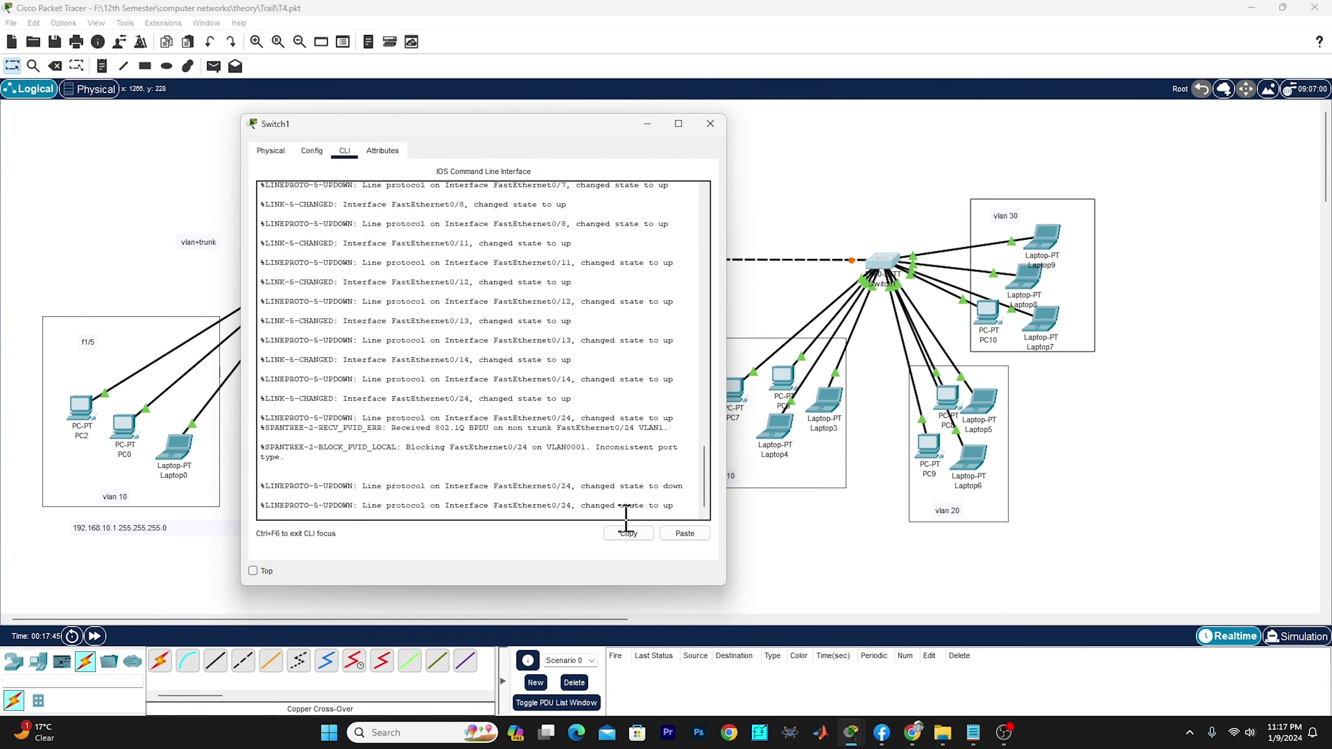
pyautogui.press('Return')
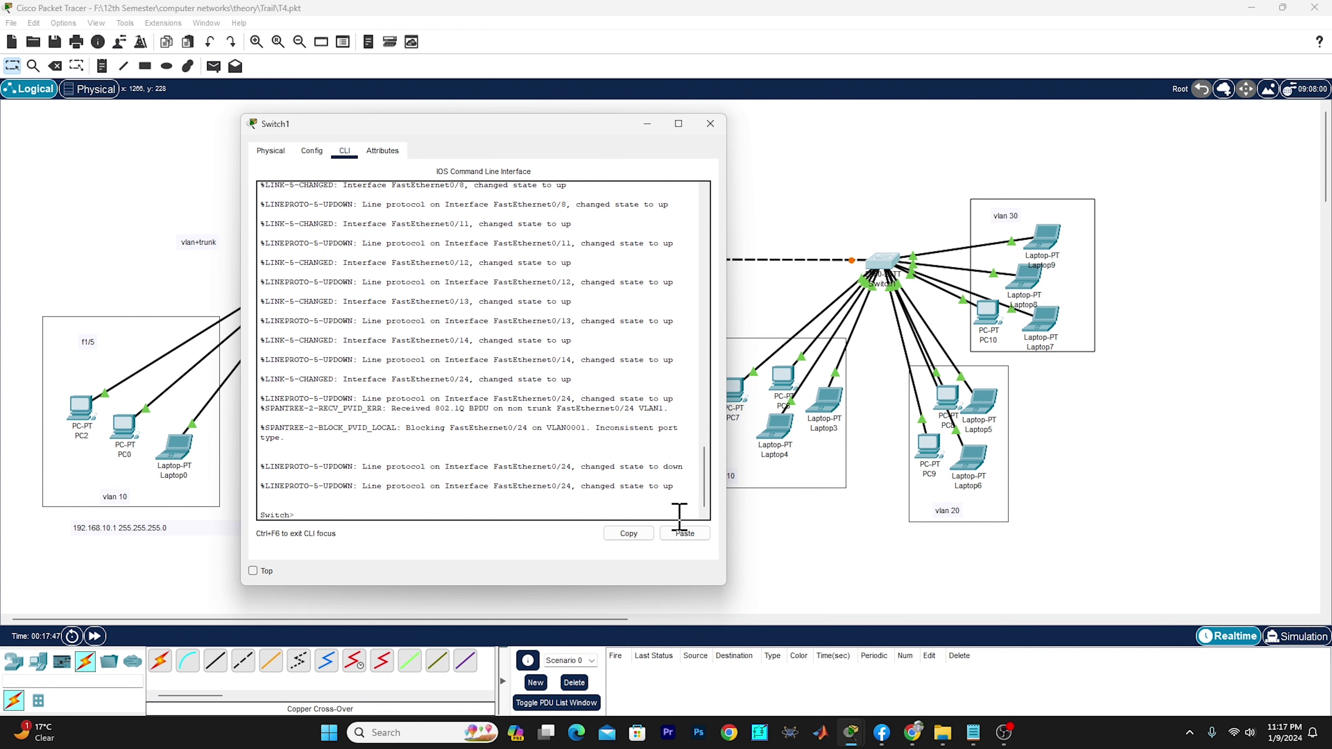
pyautogui.write('en')
pyautogui.press('Return')
pyautogui.write('conf t')
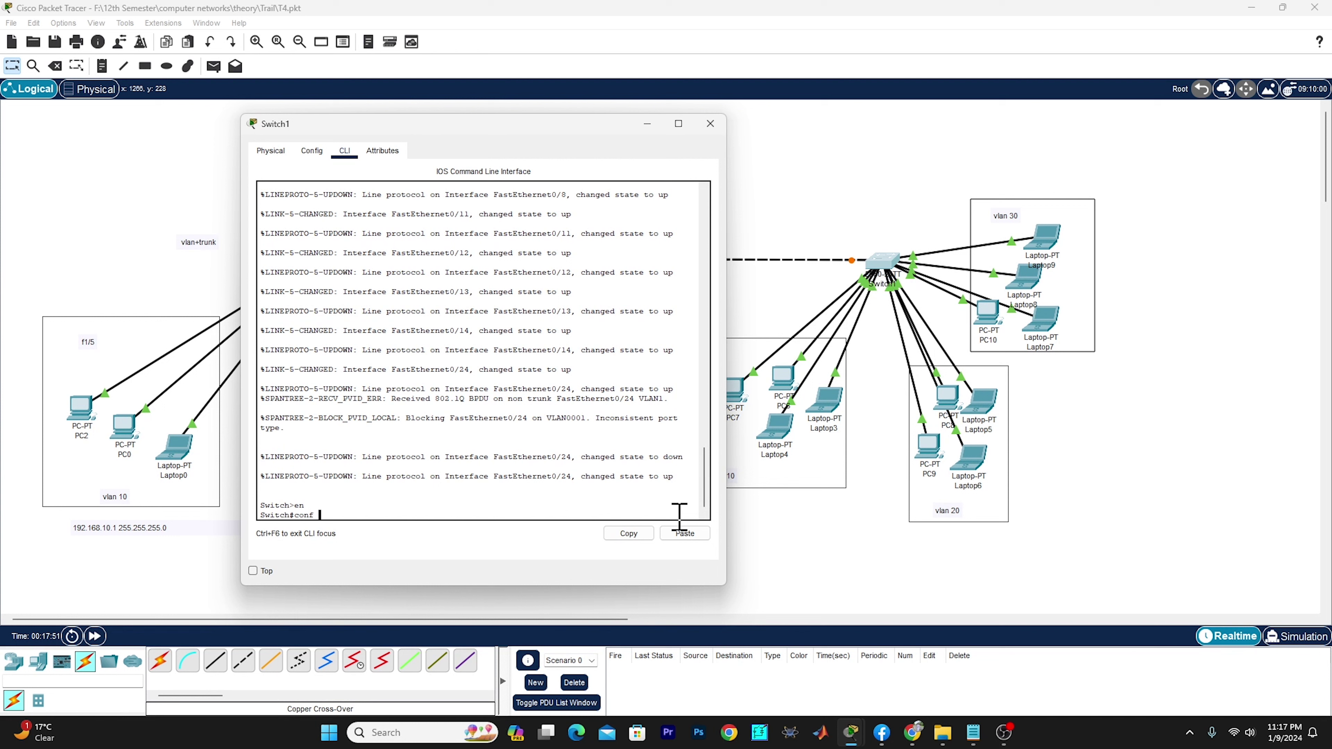
pyautogui.press('Return')
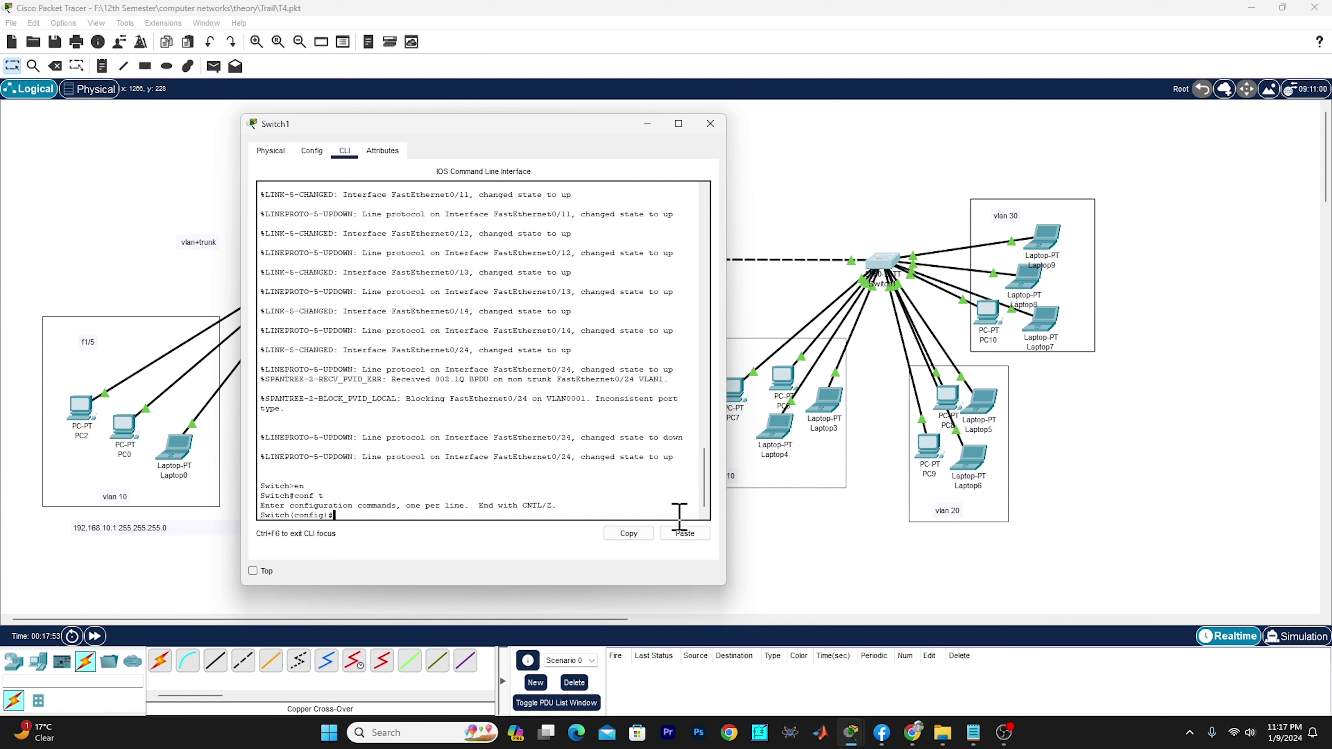
# - Set Switch1's hostname to Sw2 with the hostname command
pyautogui.write('hosat')
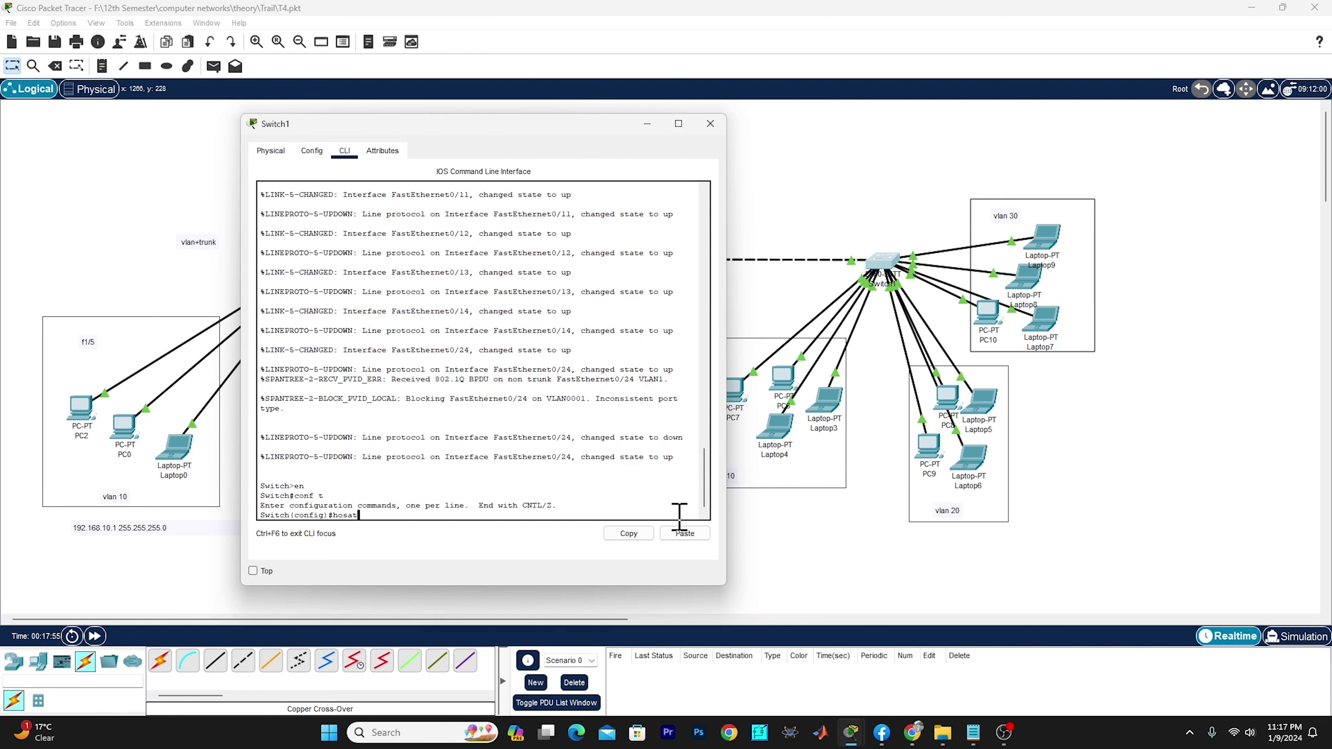
pyautogui.press('BackSpace')
pyautogui.press('BackSpace')
pyautogui.write('tname Sw2')
pyautogui.press('Return')
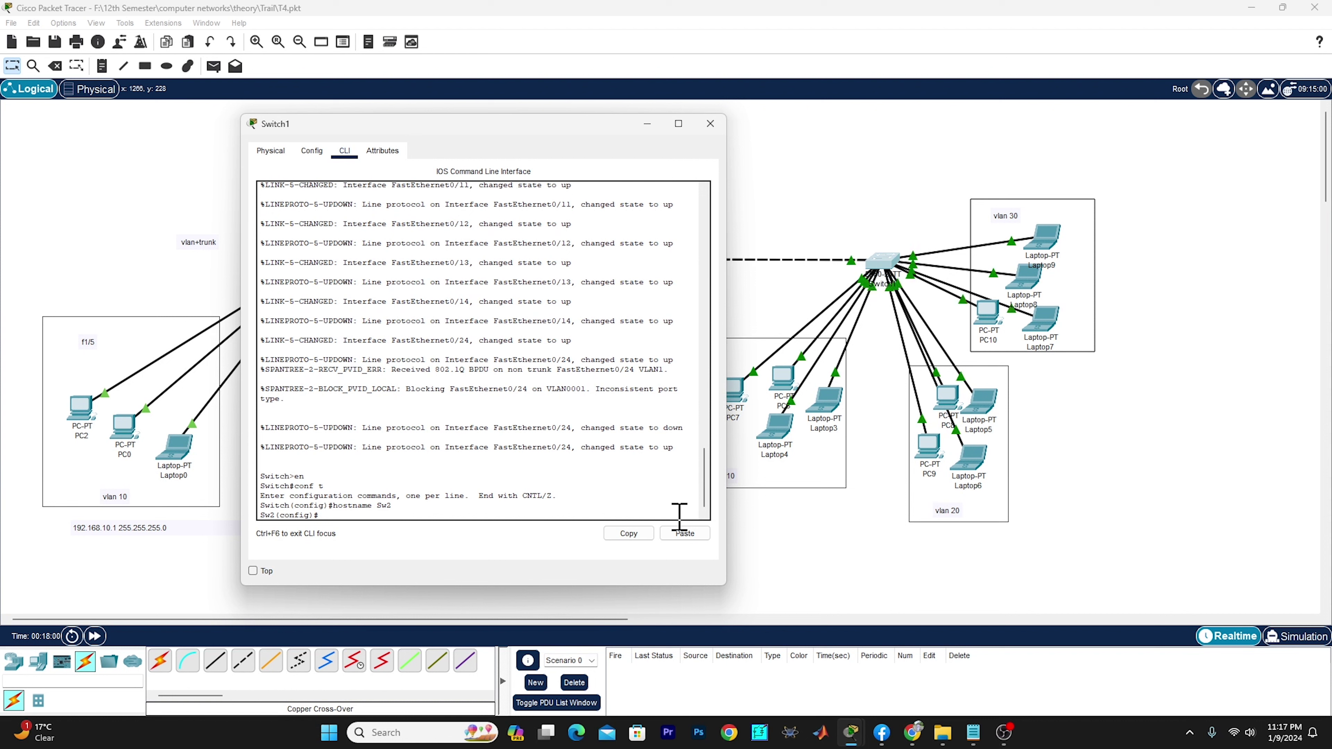
# - Create VLAN 10 on Sw2 with vlan 10
pyautogui.write('i')
pyautogui.press('BackSpace')
pyautogui.write('v')
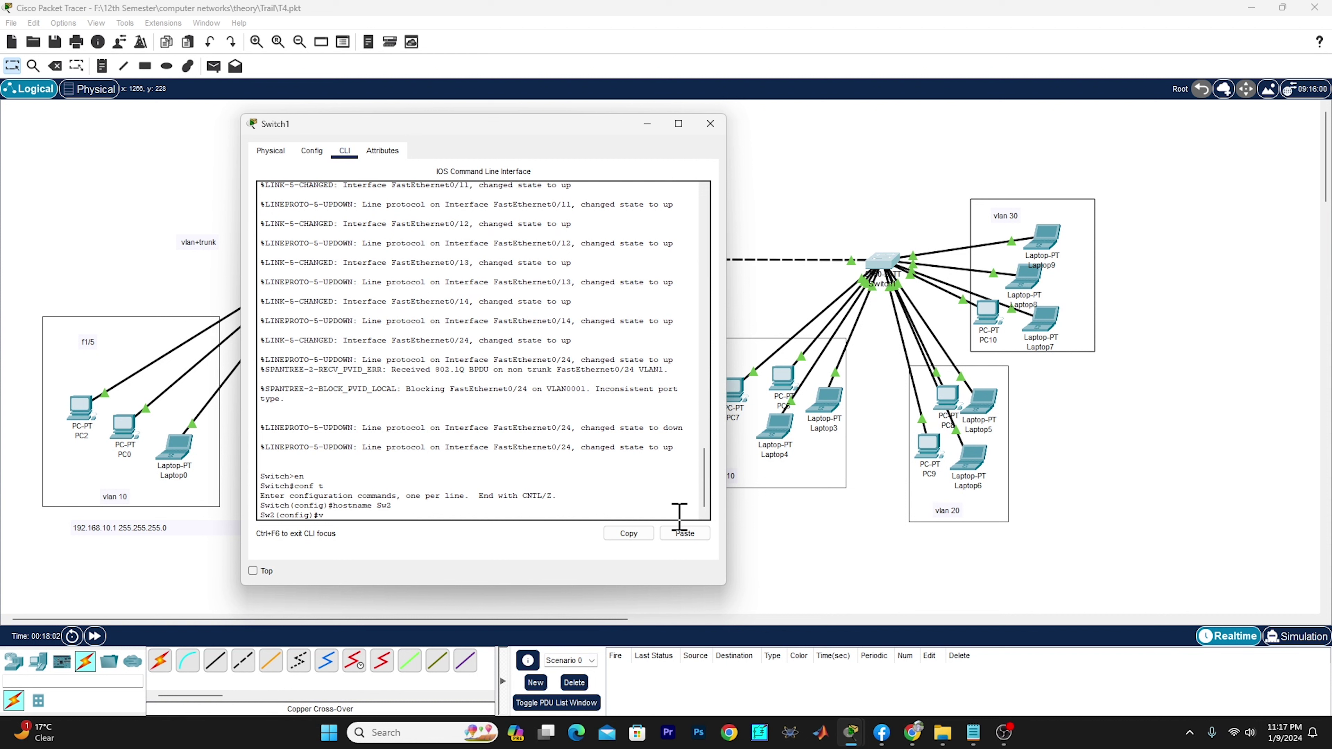
pyautogui.write('lan 10')
pyautogui.press('Return')
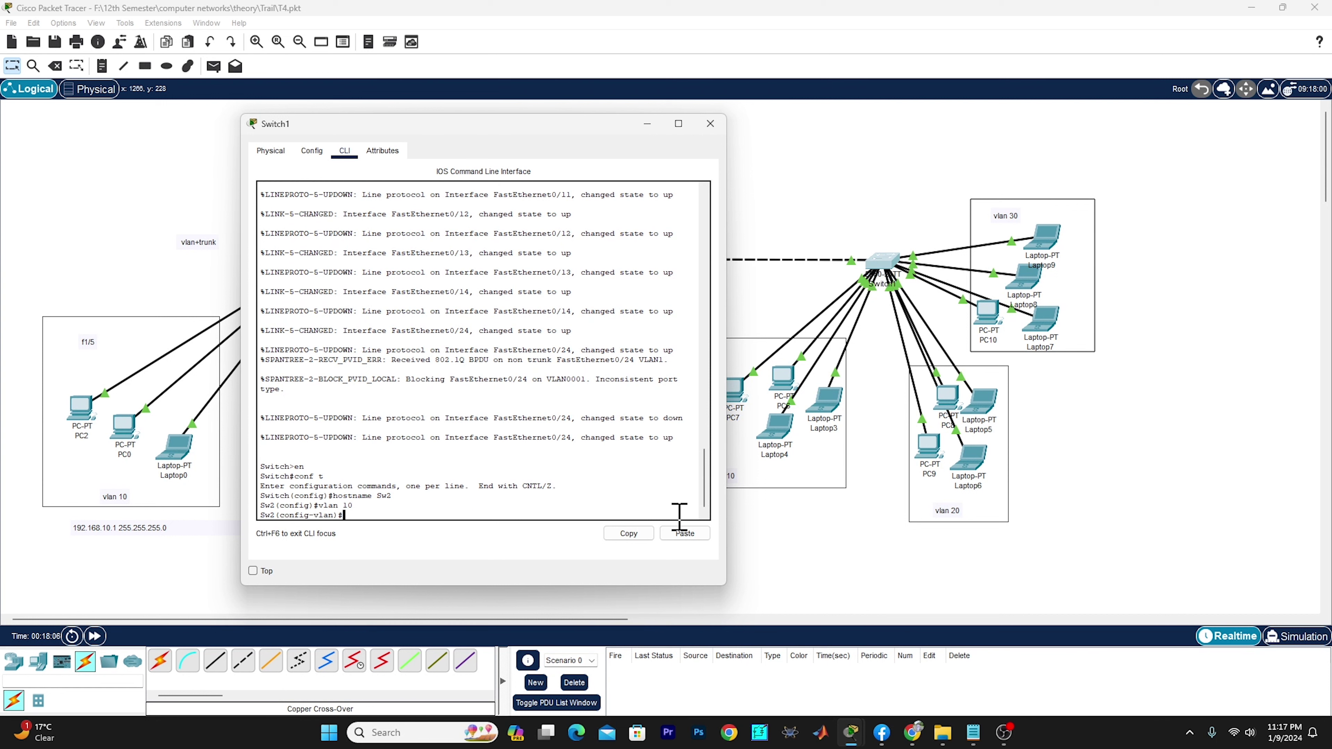
# - Put ports fa0/1-5 on Sw2 into access mode with int range fa0/1-5 and switchport mode access
pyautogui.moveTo(584, 134); pyautogui.dragTo(890, 134)
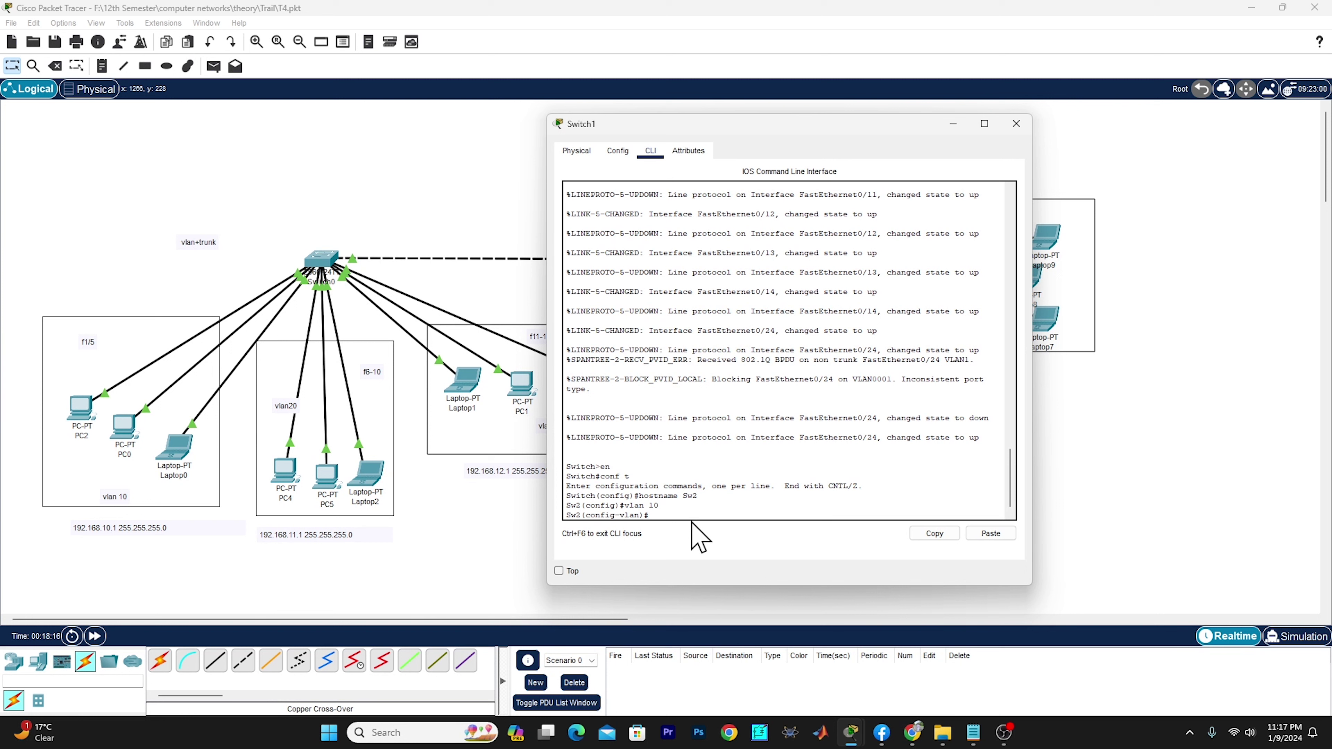
pyautogui.write('int range fa0/1-5')
pyautogui.press('Return')
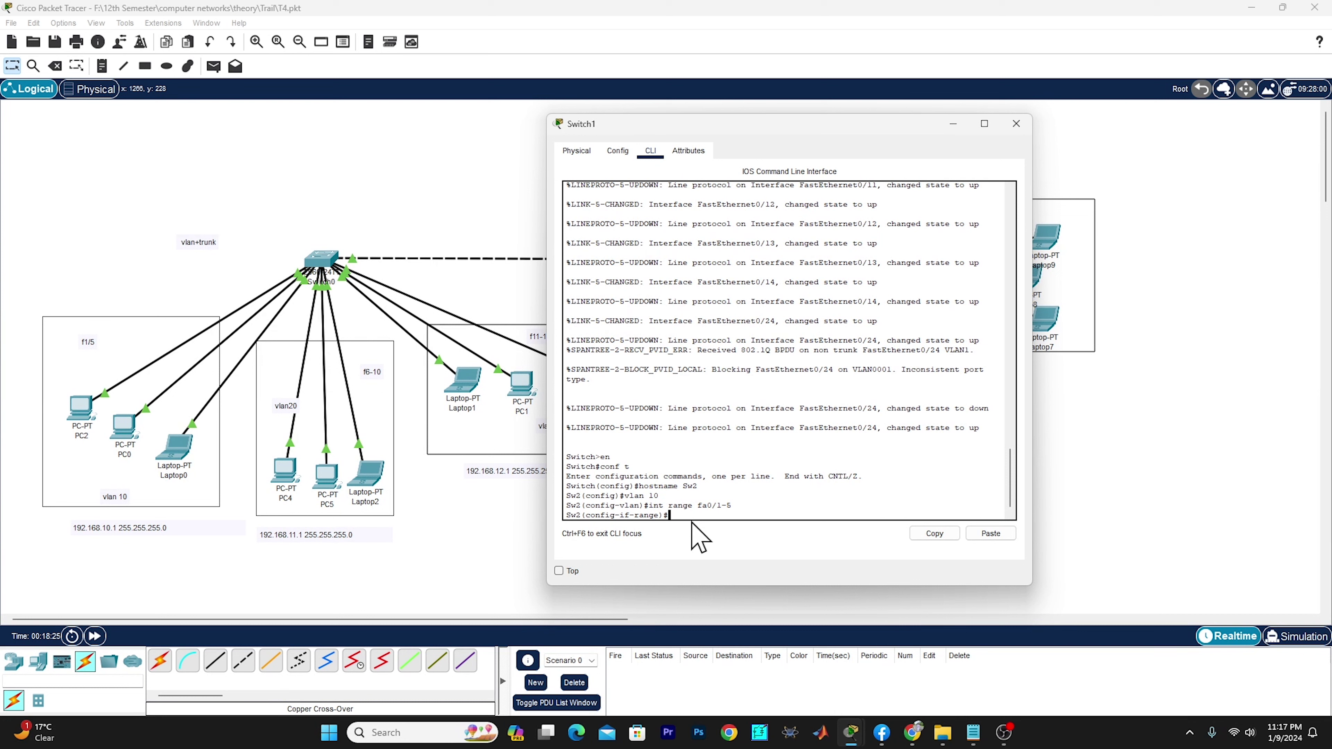
pyautogui.write('vlan 10')
pyautogui.press('BackSpace')
pyautogui.press('BackSpace')
pyautogui.press('BackSpace')
pyautogui.write('switchport mode access')
pyautogui.press('Return')
# - Assign the fa0/1-5 port range to VLAN 10 with switchport access vlan 10
pyautogui.press('Up')
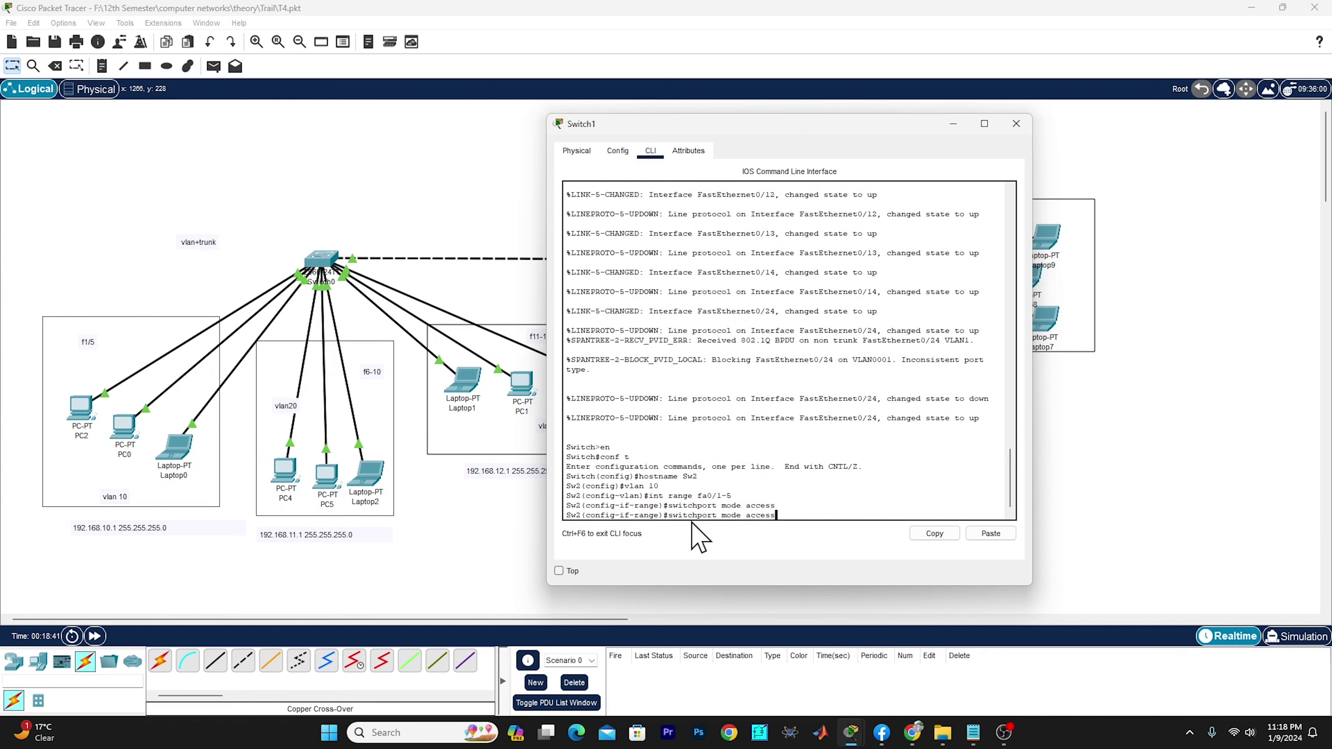
pyautogui.press('BackSpace')
pyautogui.press('BackSpace')
pyautogui.press('BackSpace')
pyautogui.press('BackSpace')
pyautogui.press('BackSpace')
pyautogui.press('BackSpace')
pyautogui.write('a')
pyautogui.write('ccess')
pyautogui.write(' c')
pyautogui.write('val')
pyautogui.press('BackSpace')
pyautogui.press('BackSpace')
pyautogui.press('BackSpace')
pyautogui.write('lan 10')
pyautogui.press('Return')
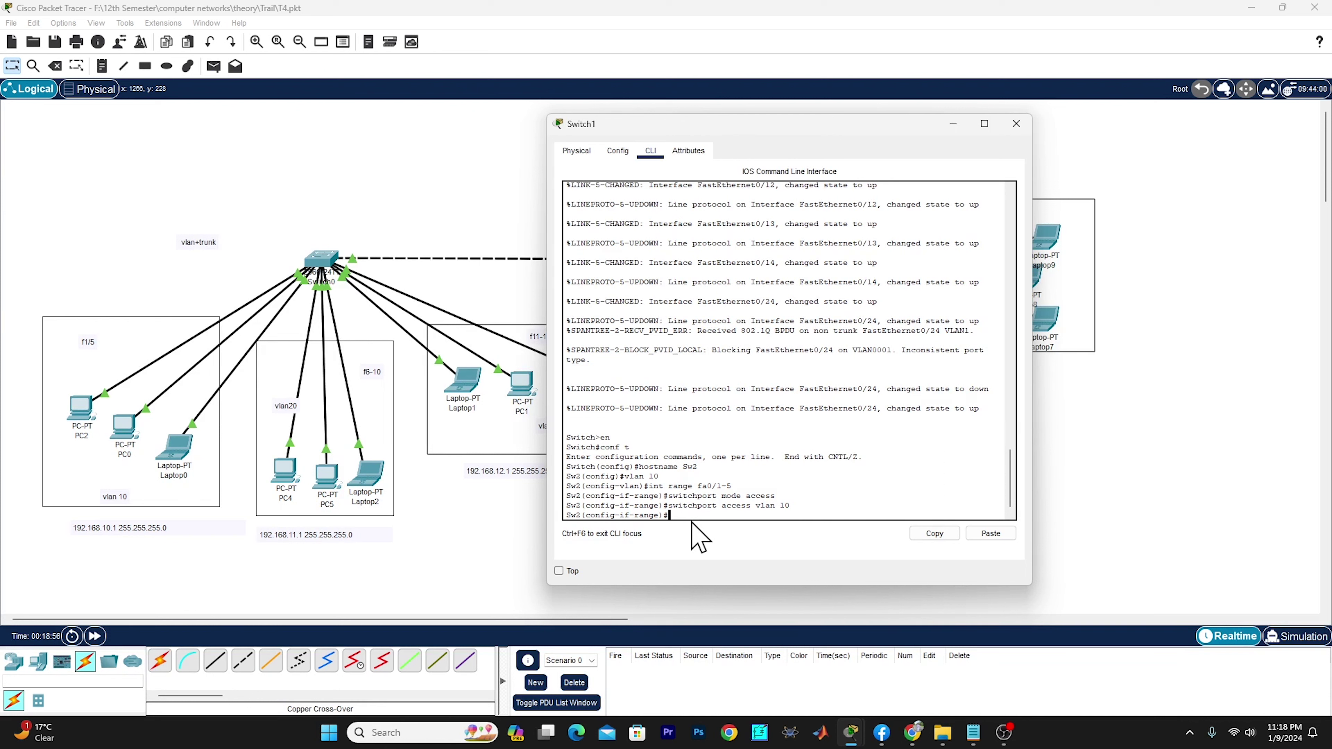
# - Give Sw2's VLAN 10 interface the address 192.168.10.1 with mask 255.255.255.0, and exit to global configuration mode
pyautogui.write('int vlan 10')
pyautogui.press('Return')
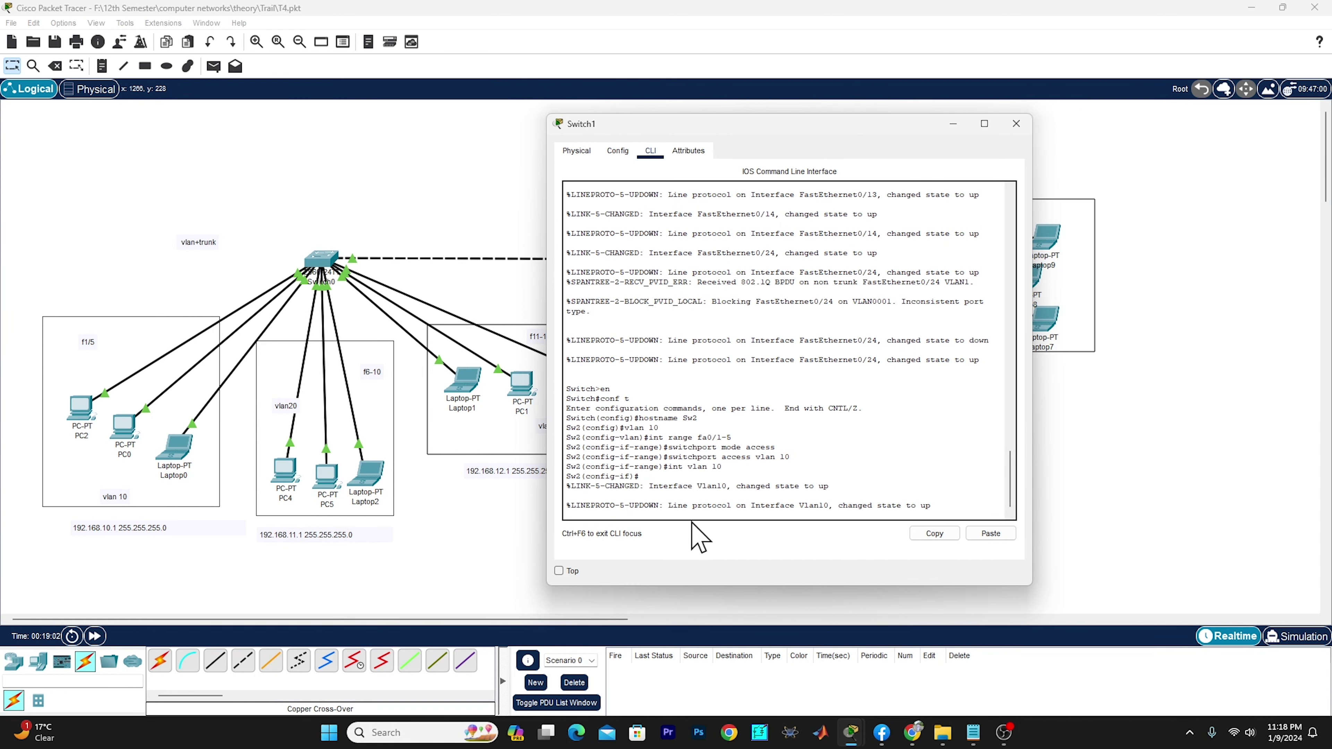
pyautogui.write('ip ad')
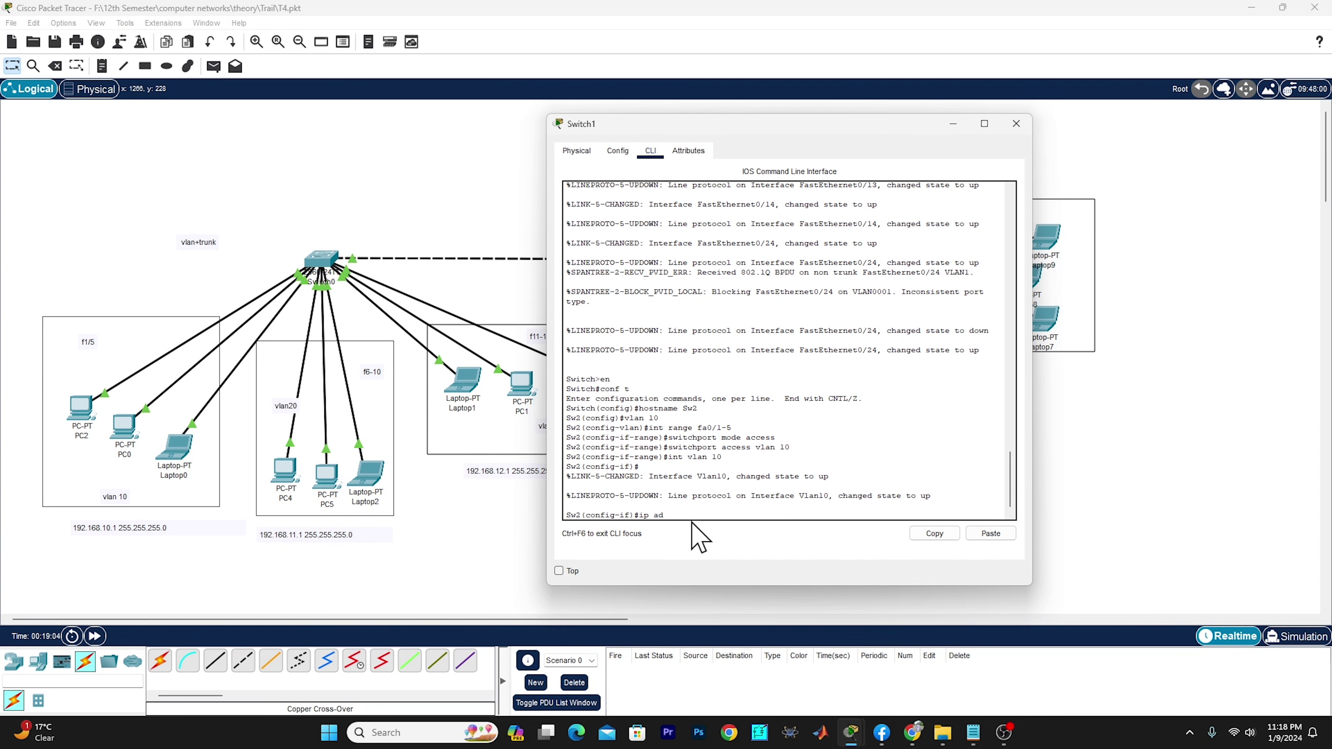
pyautogui.write('d')
pyautogui.write('2.168.10.1')
pyautogui.press('Right')
pyautogui.write('255.255.255.0')
pyautogui.press('Return')
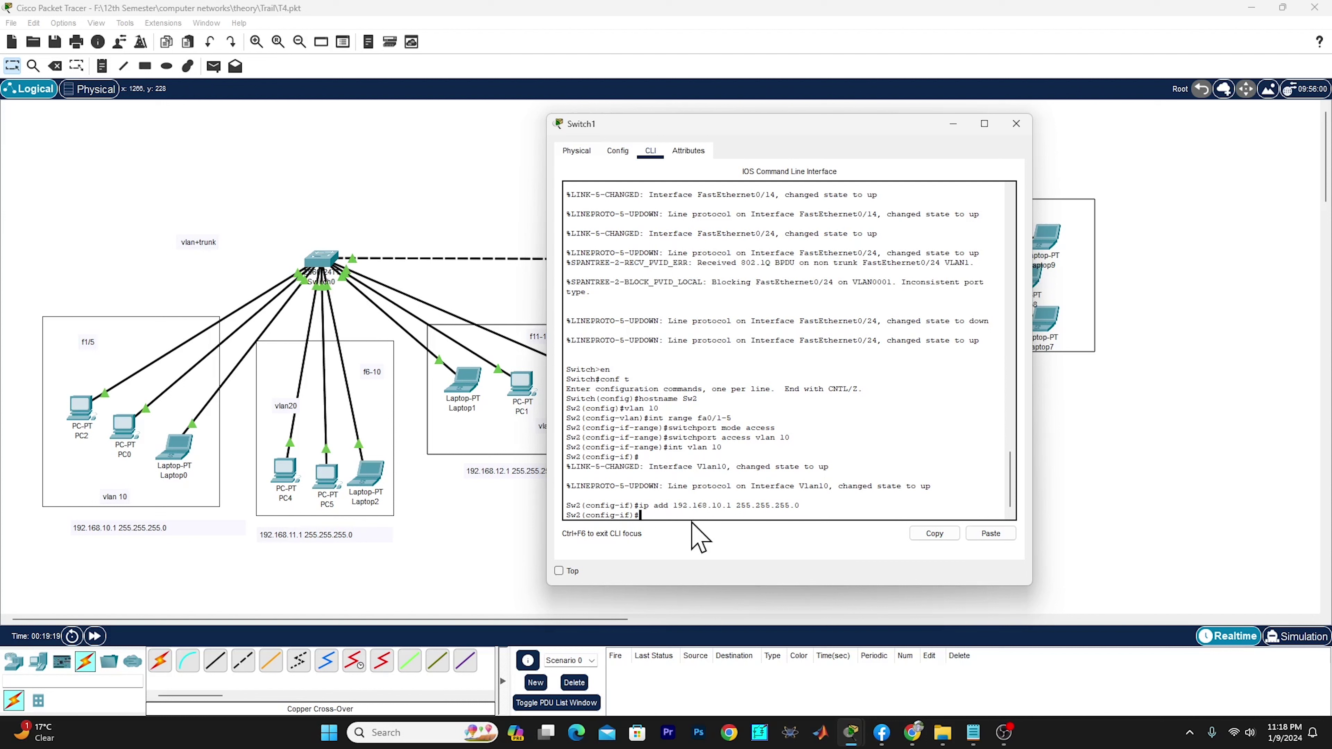
pyautogui.write('exit')
pyautogui.press('Return')
pyautogui.press('Return')
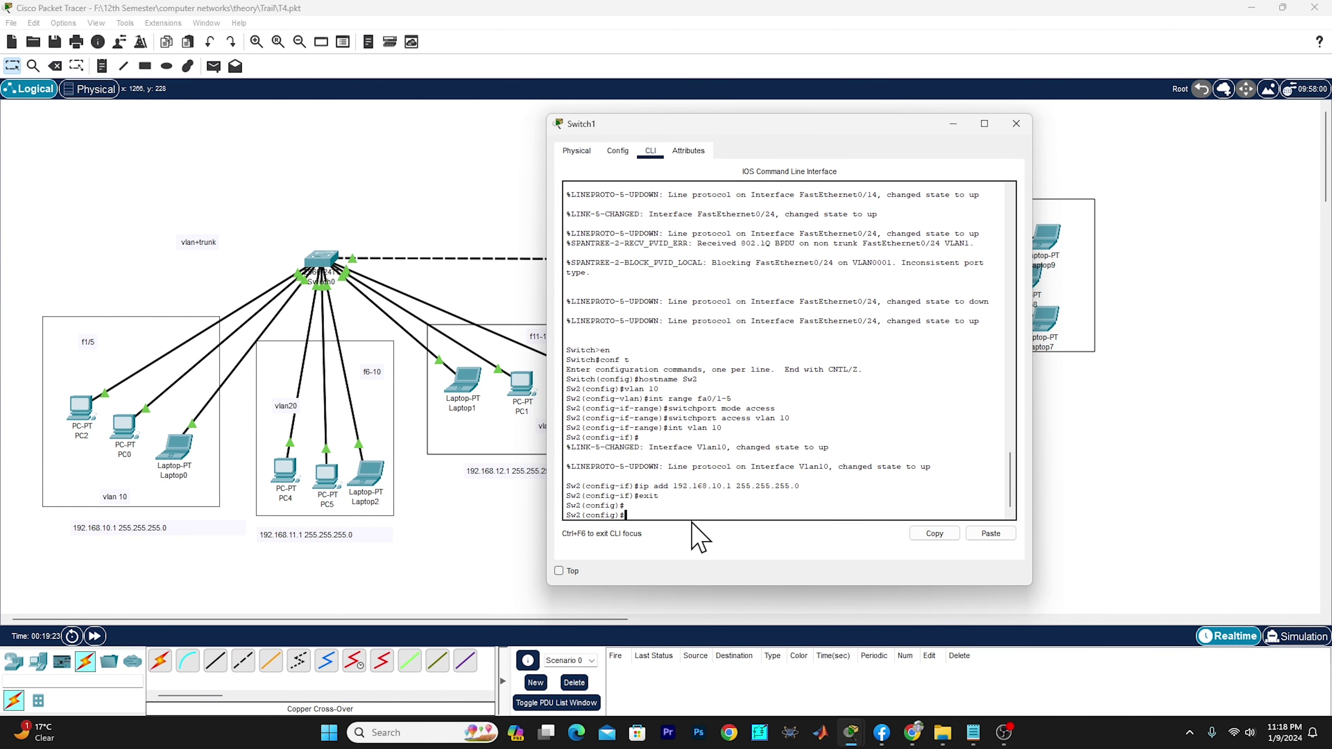
# - Create VLAN 20 on Sw2 and enter the port range with int range fa0/6-10
pyautogui.write('vlan 20')
pyautogui.press('Return')
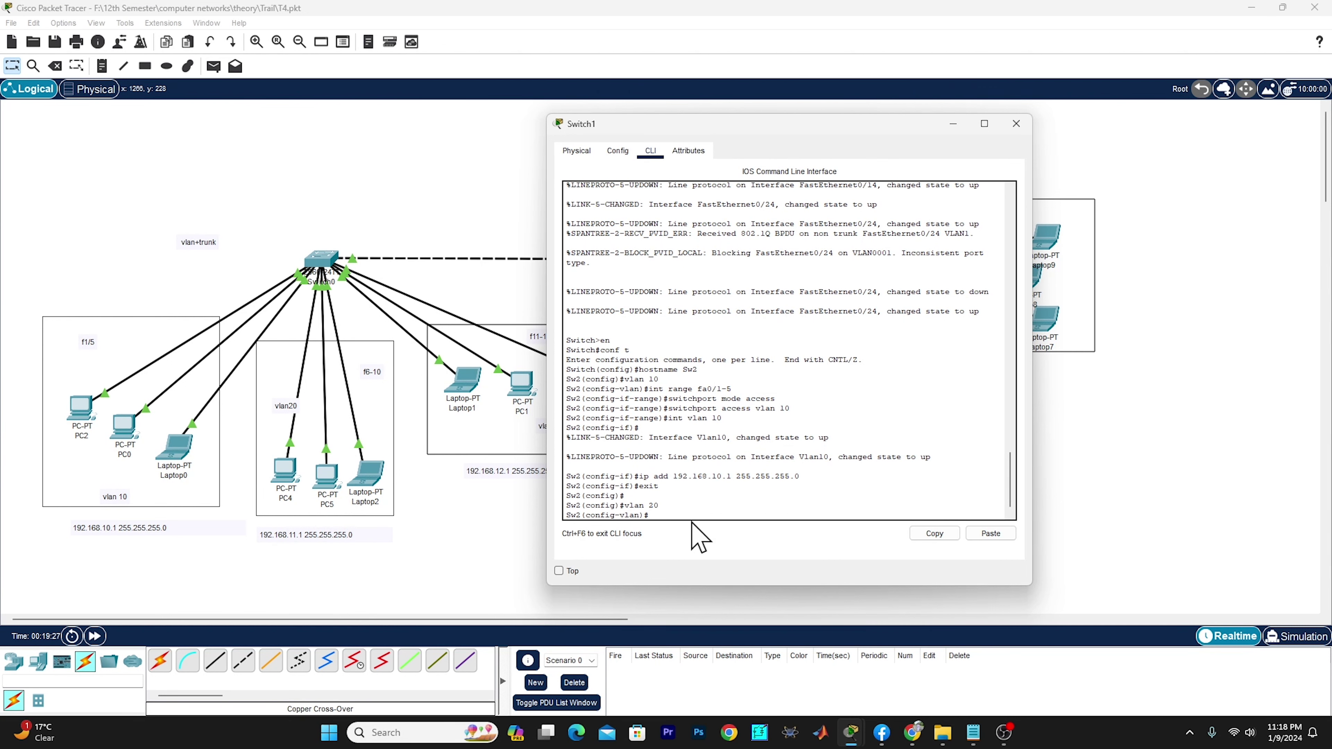
pyautogui.write('int range sfa')
pyautogui.write('0/6-10')
pyautogui.press('Return')
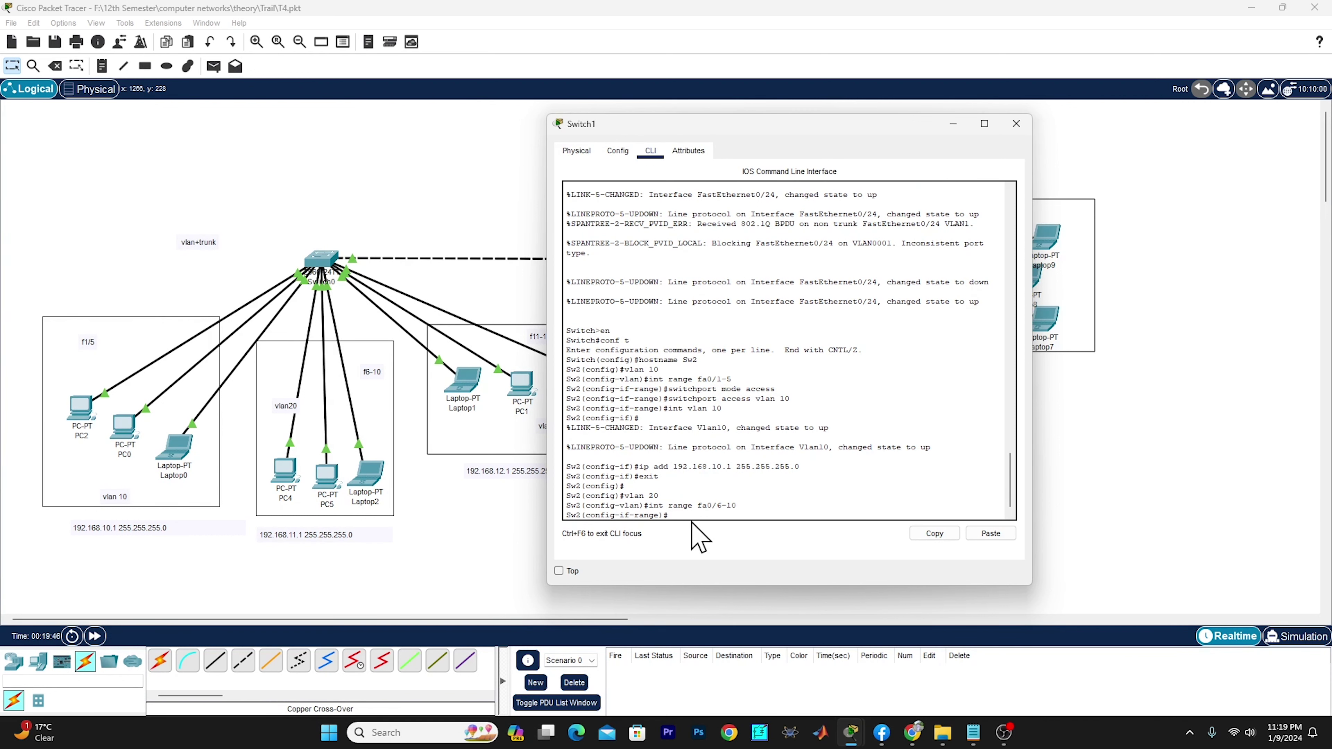
# - Set the fa0/6-10 port range to access mode by reusing switchport mode access
pyautogui.press('Up')
pyautogui.press('Up')
pyautogui.press('Up')
pyautogui.press('Up')
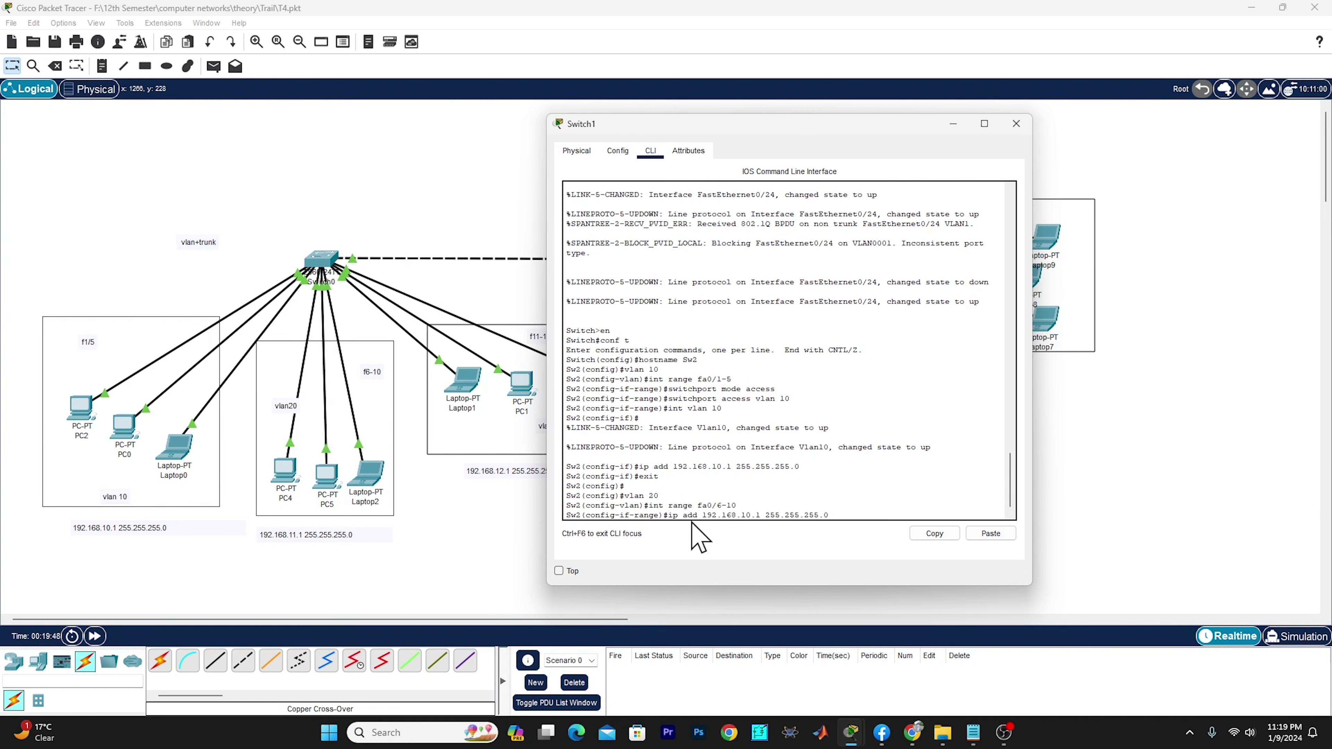
pyautogui.press('Up')
pyautogui.press('Up')
pyautogui.press('Up')
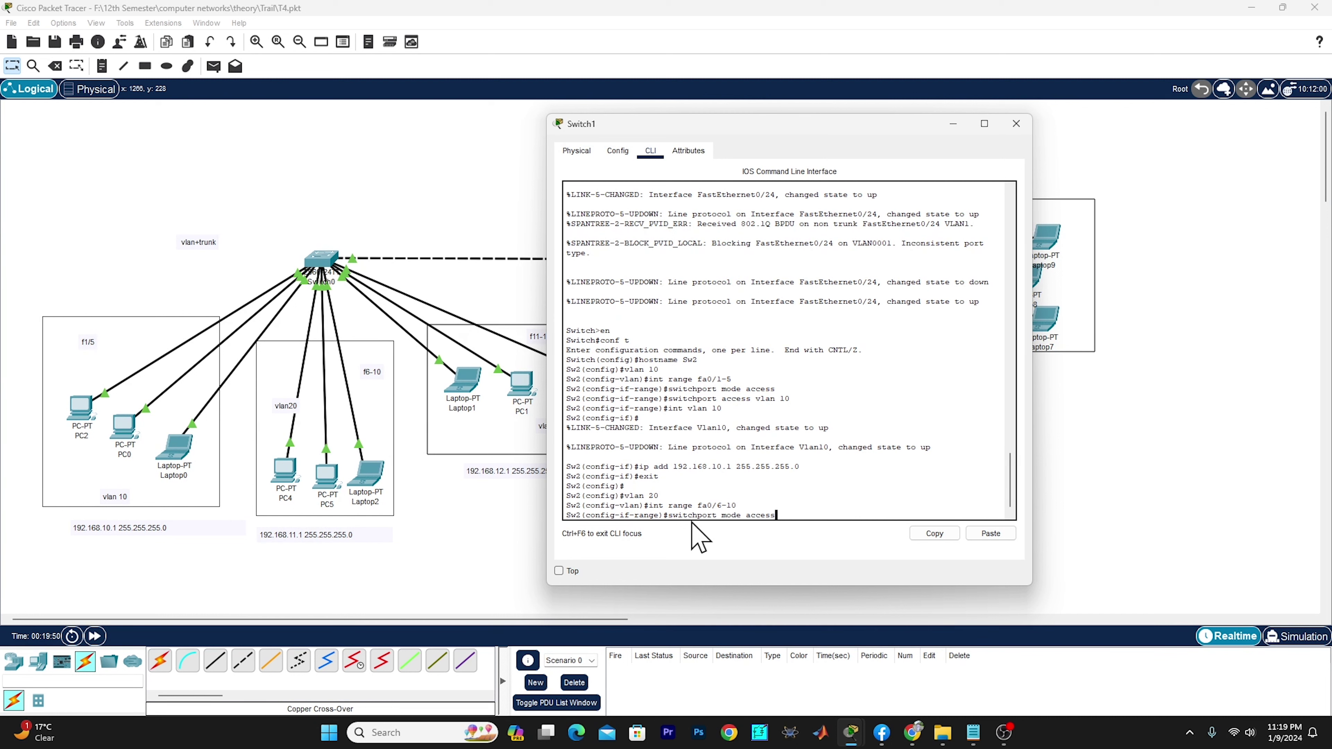
pyautogui.press('Return')
# - Assign the fa0/6-10 port range to VLAN 20 with switchport access vlan 20
pyautogui.press('Up')
pyautogui.press('Up')
pyautogui.press('Up')
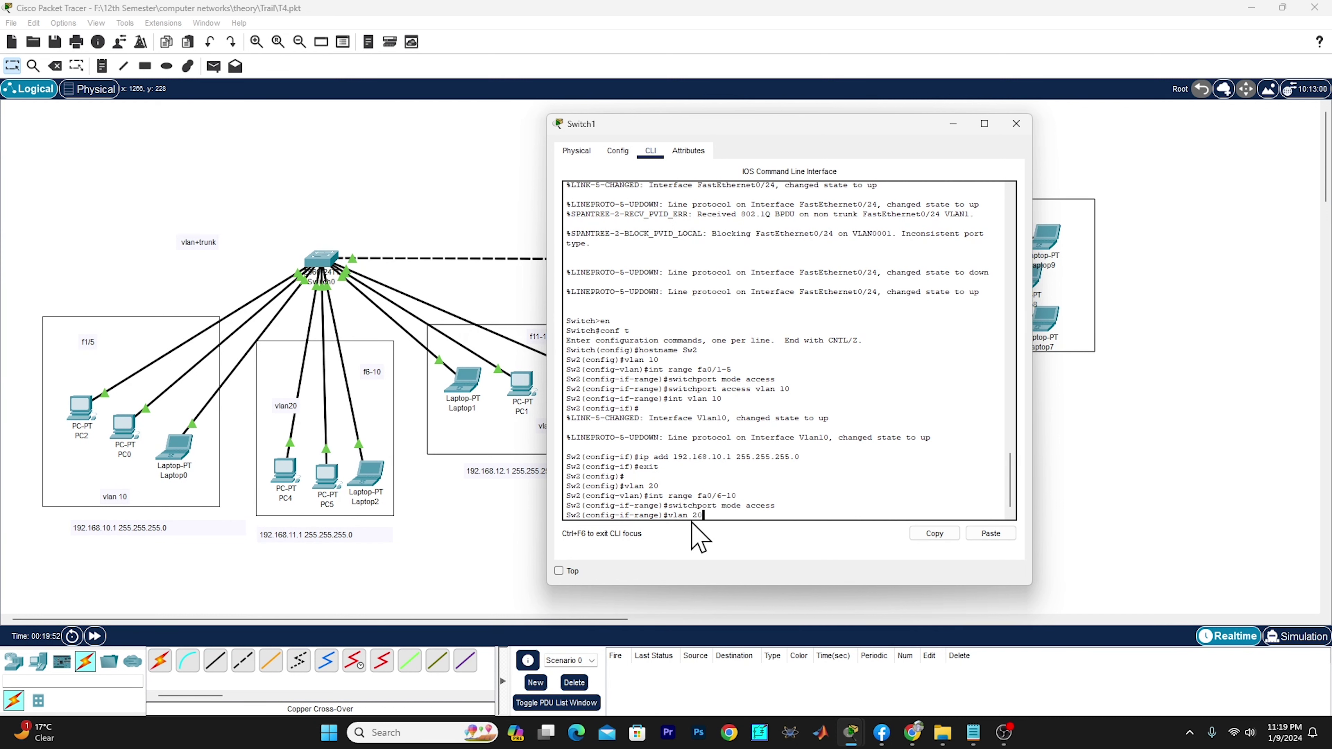
pyautogui.press('Down')
pyautogui.press('Down')
pyautogui.press('Up')
pyautogui.press('Up')
pyautogui.press('Up')
pyautogui.press('Up')
pyautogui.press('Up')
pyautogui.press('Up')
pyautogui.press('BackSpace')
pyautogui.write('20')
pyautogui.press('Return')
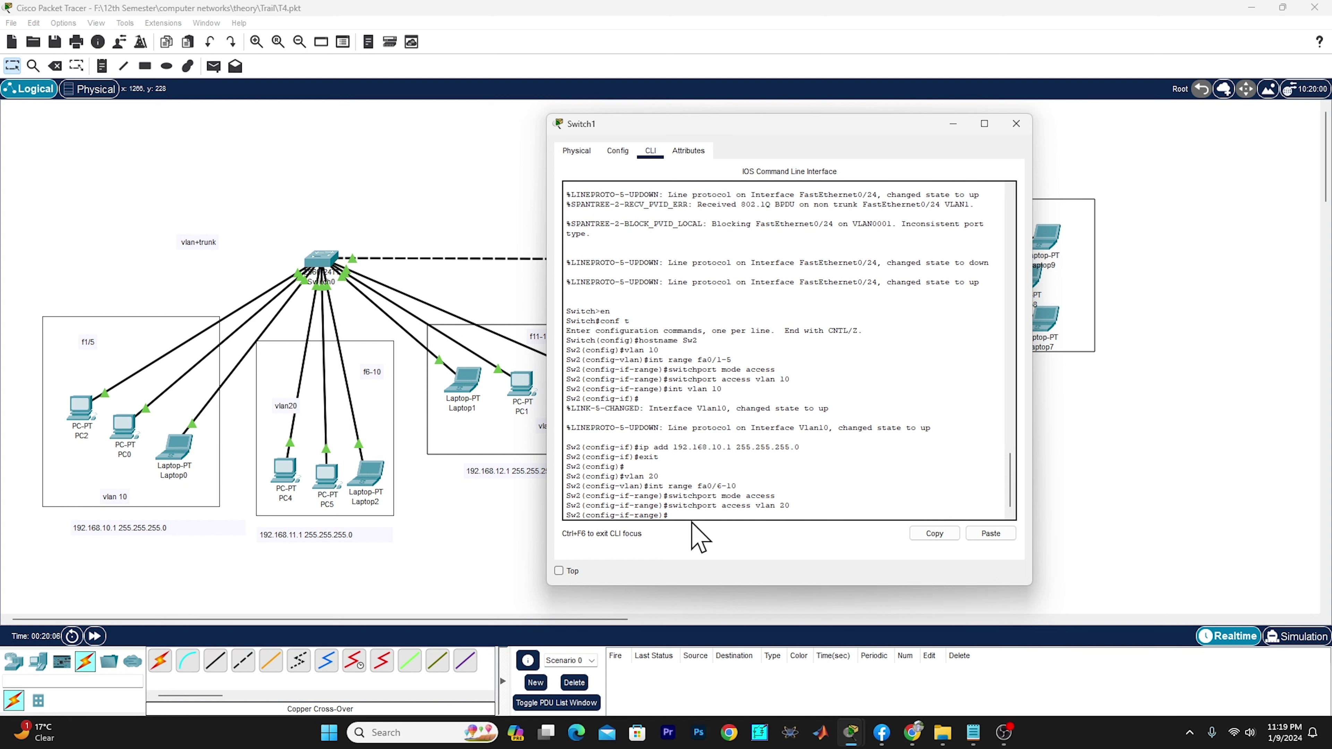
# - Enter the VLAN 20 interface on Sw2 with int vlan 20
pyautogui.write('vlan 20')
pyautogui.press('Up')
pyautogui.press('Up')
pyautogui.press('Up')
pyautogui.press('Up')
pyautogui.press('Up')
pyautogui.press('Up')
pyautogui.press('Up')
pyautogui.press('BackSpace')
pyautogui.press('BackSpace')
pyautogui.write('20')
pyautogui.press('Return')
pyautogui.press('Return')
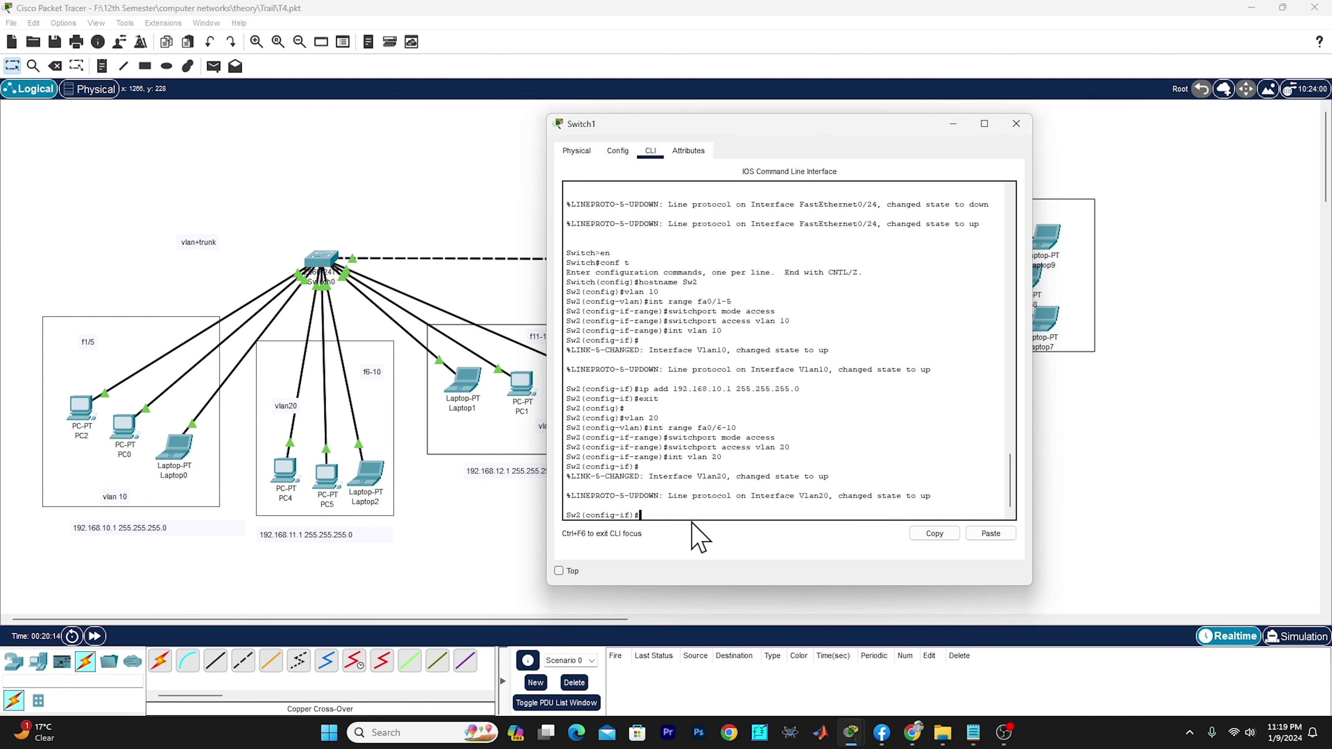
# - Give the VLAN 20 interface the address 192.168.11.1 with mask 255.255.255.0, and exit to global configuration mode
pyautogui.press('Up')
pyautogui.press('Up')
pyautogui.press('Up')
pyautogui.press('Up')
pyautogui.press('Up')
pyautogui.press('Up')
pyautogui.press('Up')
pyautogui.press('Left')
pyautogui.press('Left')
pyautogui.press('Left')
pyautogui.press('Left')
pyautogui.press('Left')
pyautogui.press('Left')
pyautogui.press('Left')
pyautogui.press('Left')
pyautogui.press('Left')
pyautogui.press('BackSpace')
pyautogui.write('1')
pyautogui.press('Return')
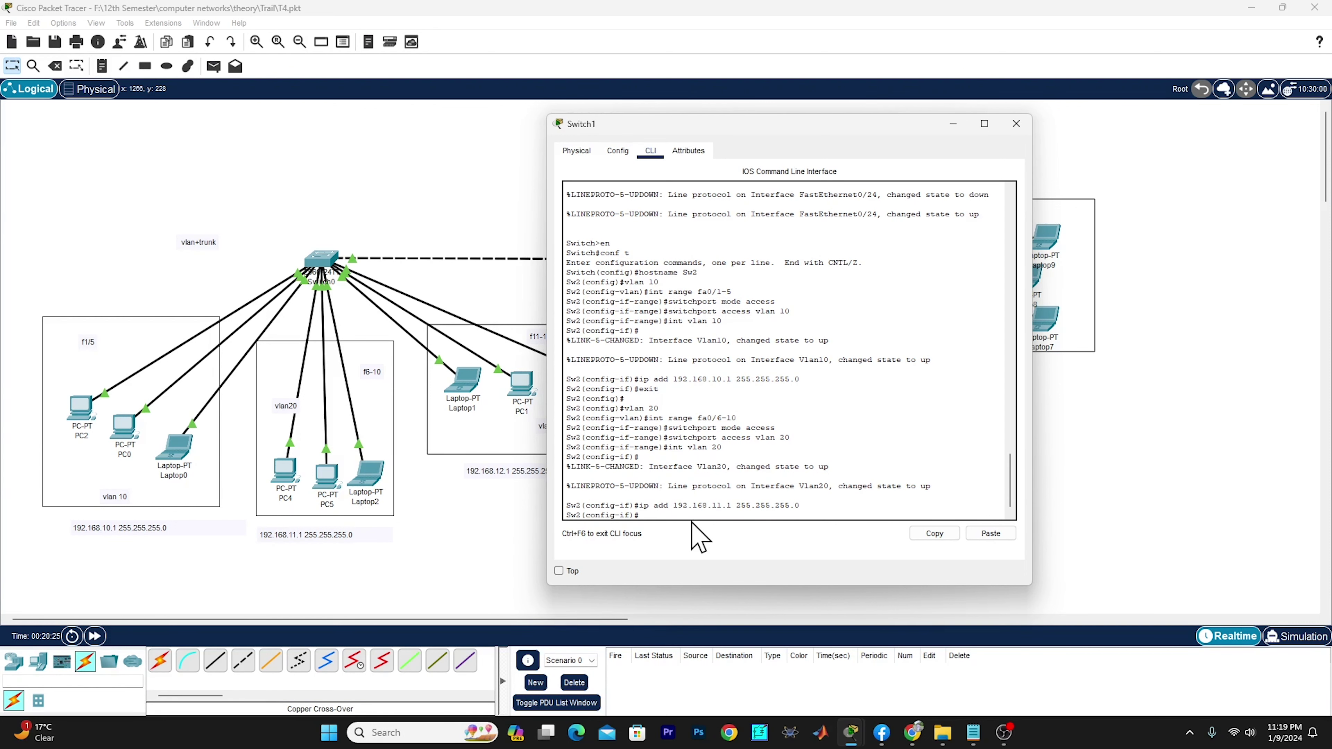
pyautogui.write('exit')
pyautogui.press('Return')
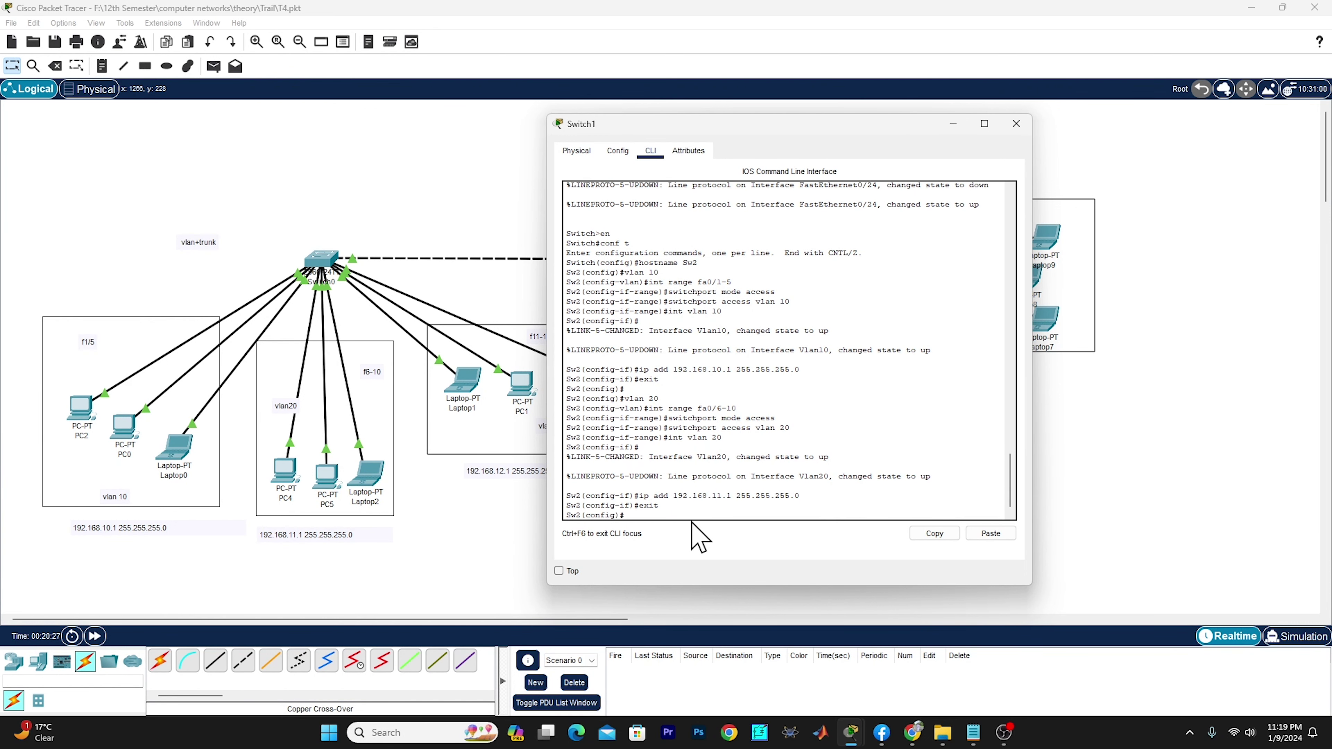
# - Save Sw2's configuration with do wr, return to privileged mode and close the Switch1 window
pyautogui.write('do wr')
pyautogui.press('Return')
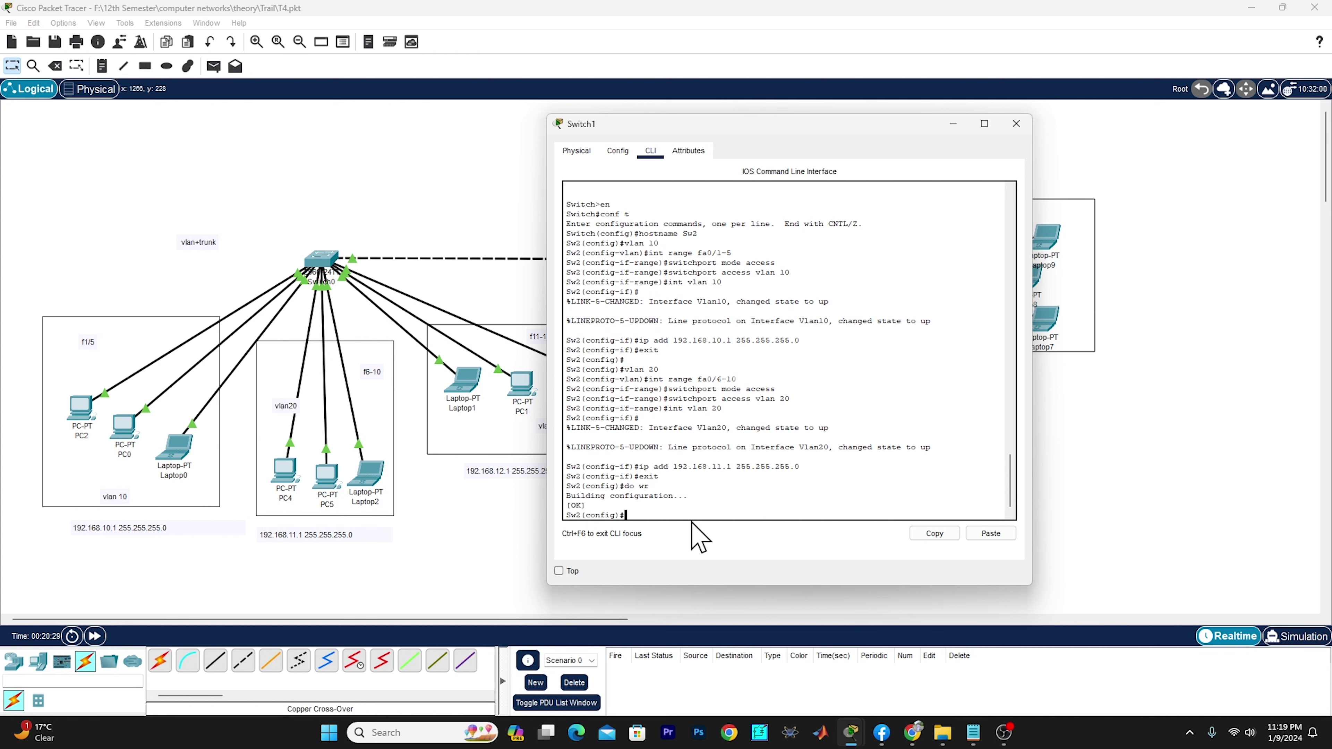
pyautogui.press('Return')
pyautogui.hotkey('ctrl', 'z')
pyautogui.press('Return')
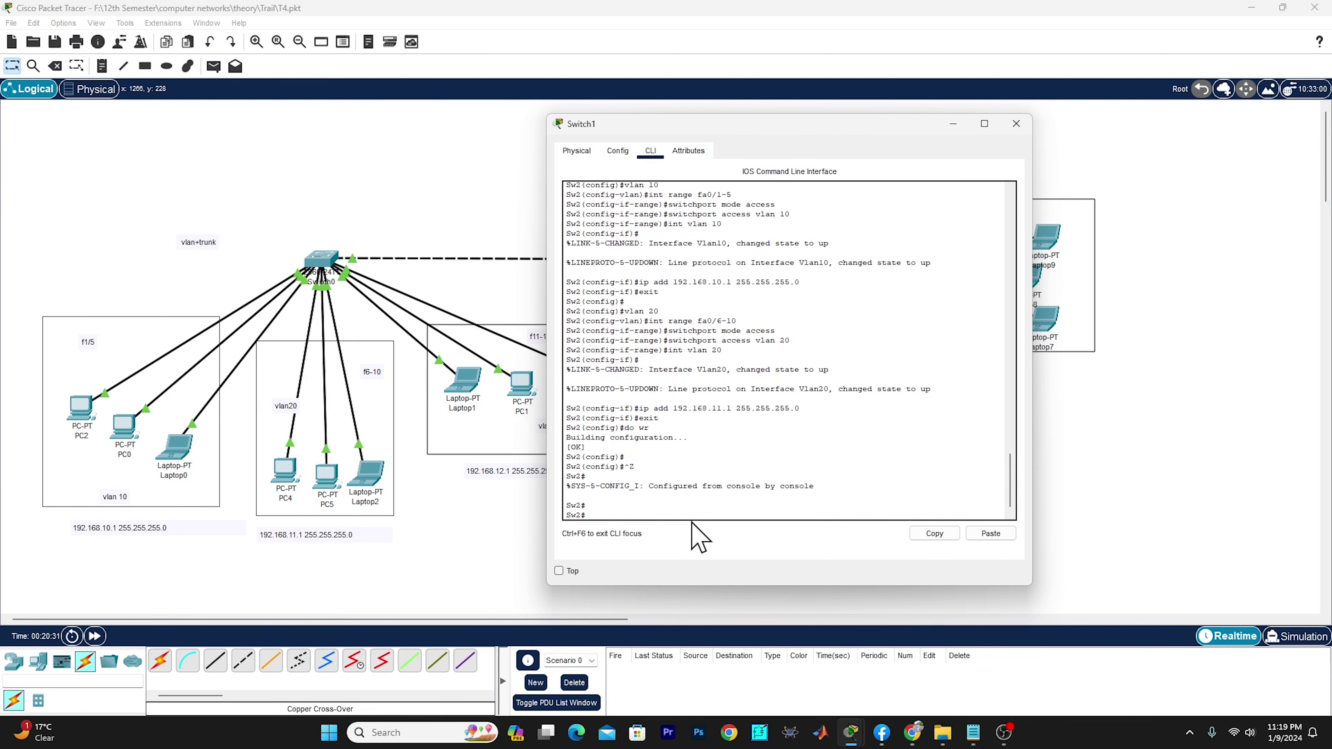
pyautogui.click(1008, 131)
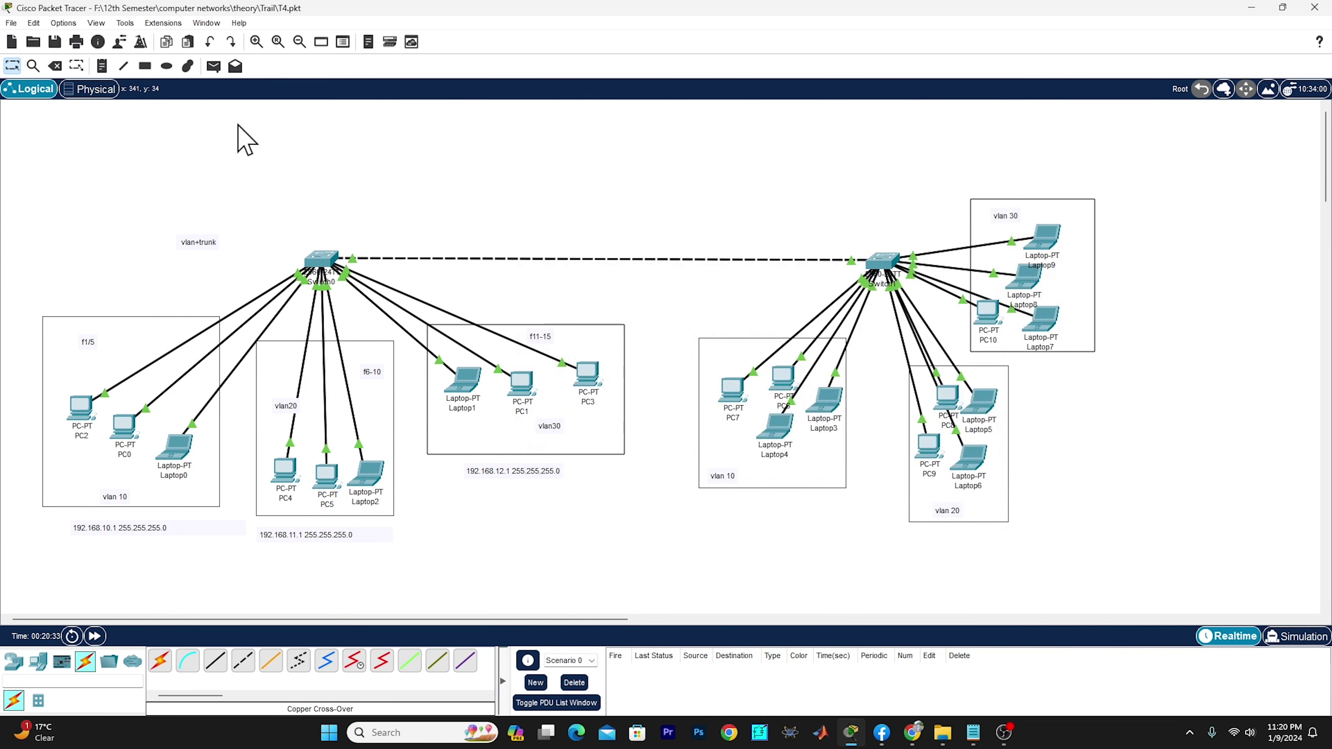
# - Reopen Switch1's command line, enter global configuration mode with conf t, and begin an int command
pyautogui.click(213, 66)
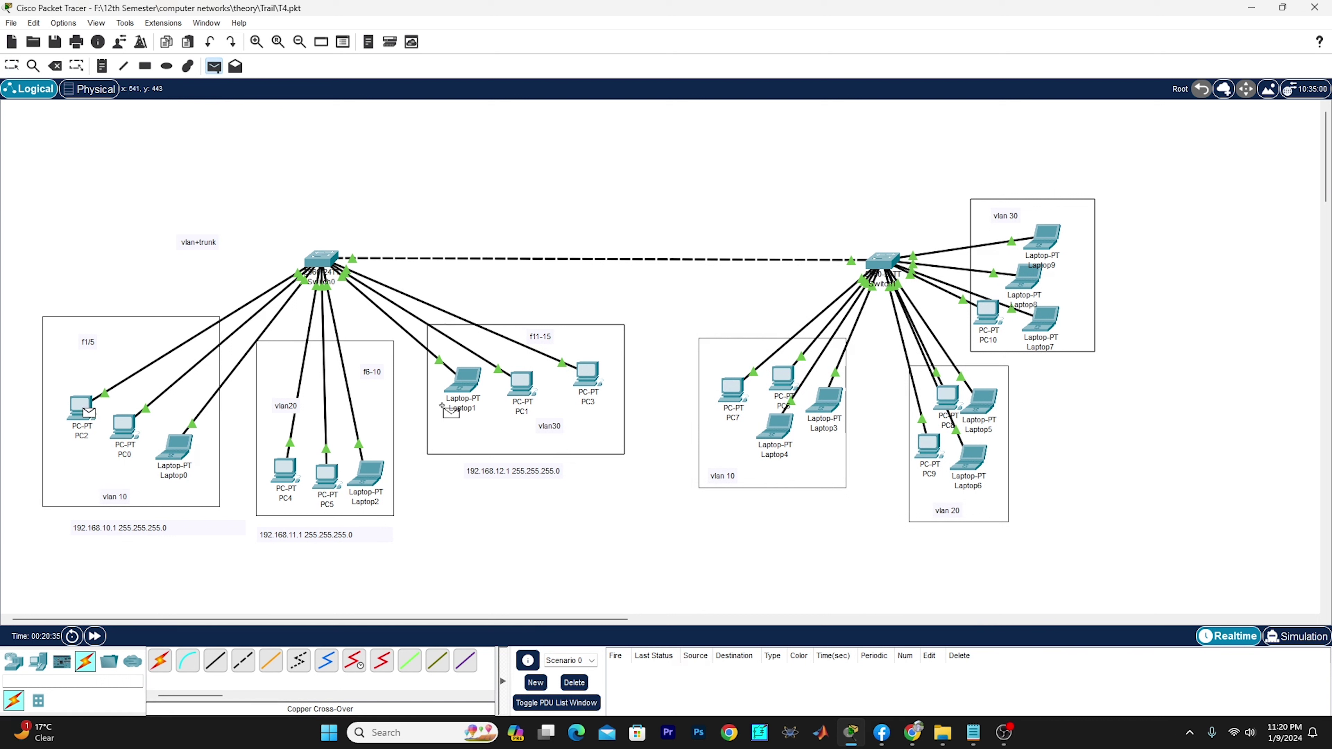
pyautogui.press('Escape')
pyautogui.click(882, 265)
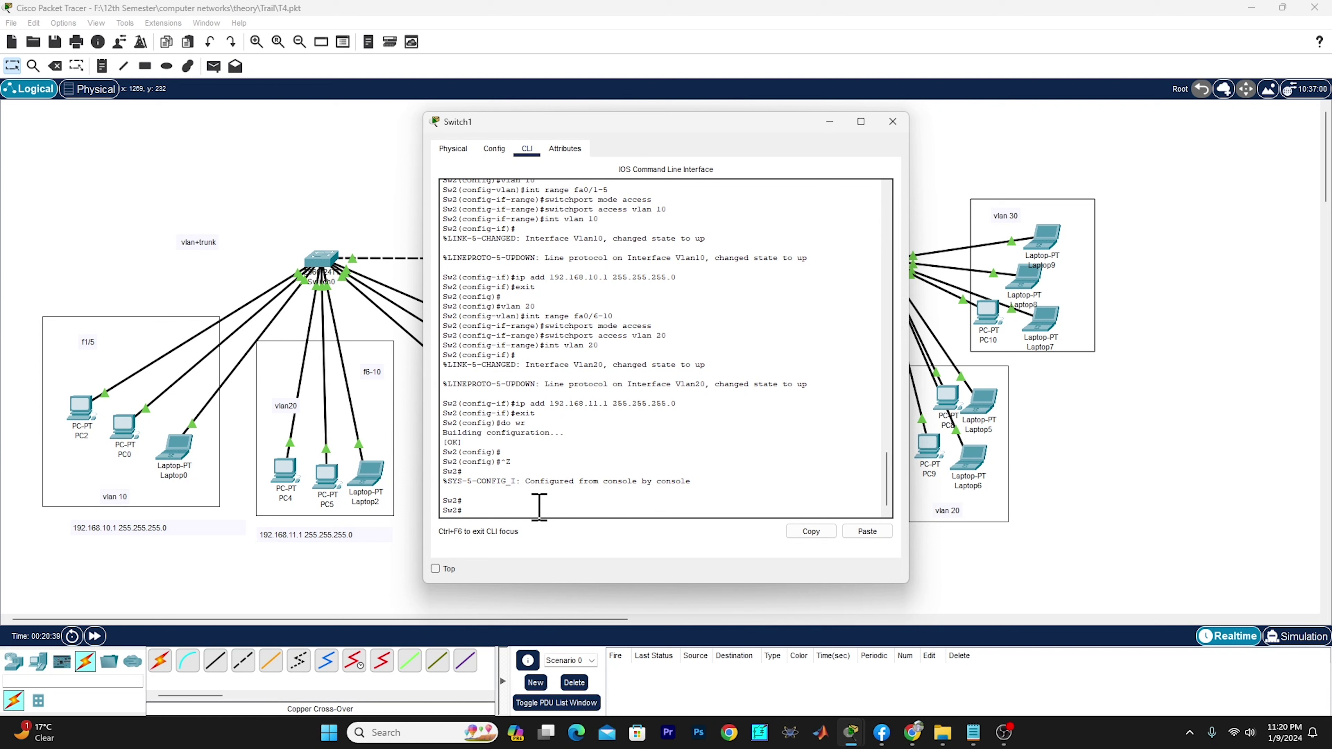
pyautogui.write('conf t')
pyautogui.press('Return')
pyautogui.write('\\')
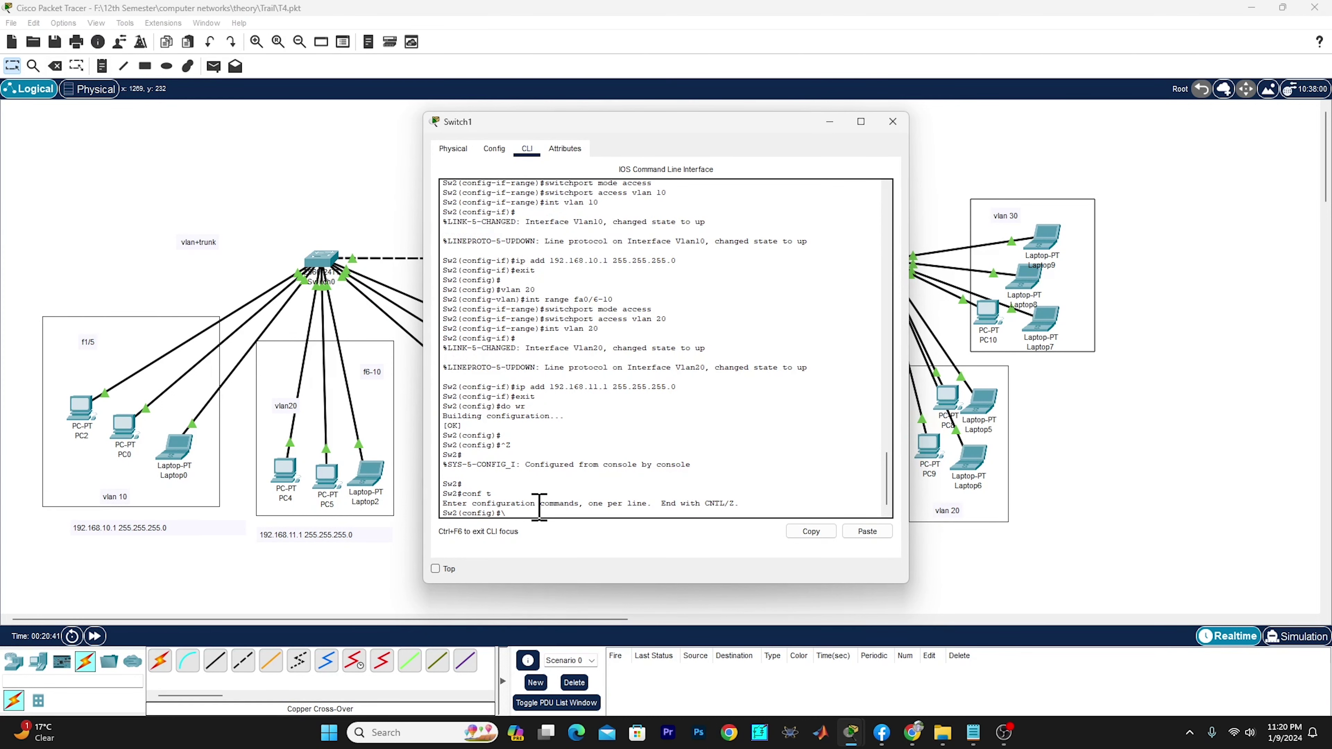
pyautogui.write('int')
# - Consult the S2 commands in the T4.txt notes in Notepad, and return to Switch1's command line in Packet Tracer
pyautogui.click(892, 121)
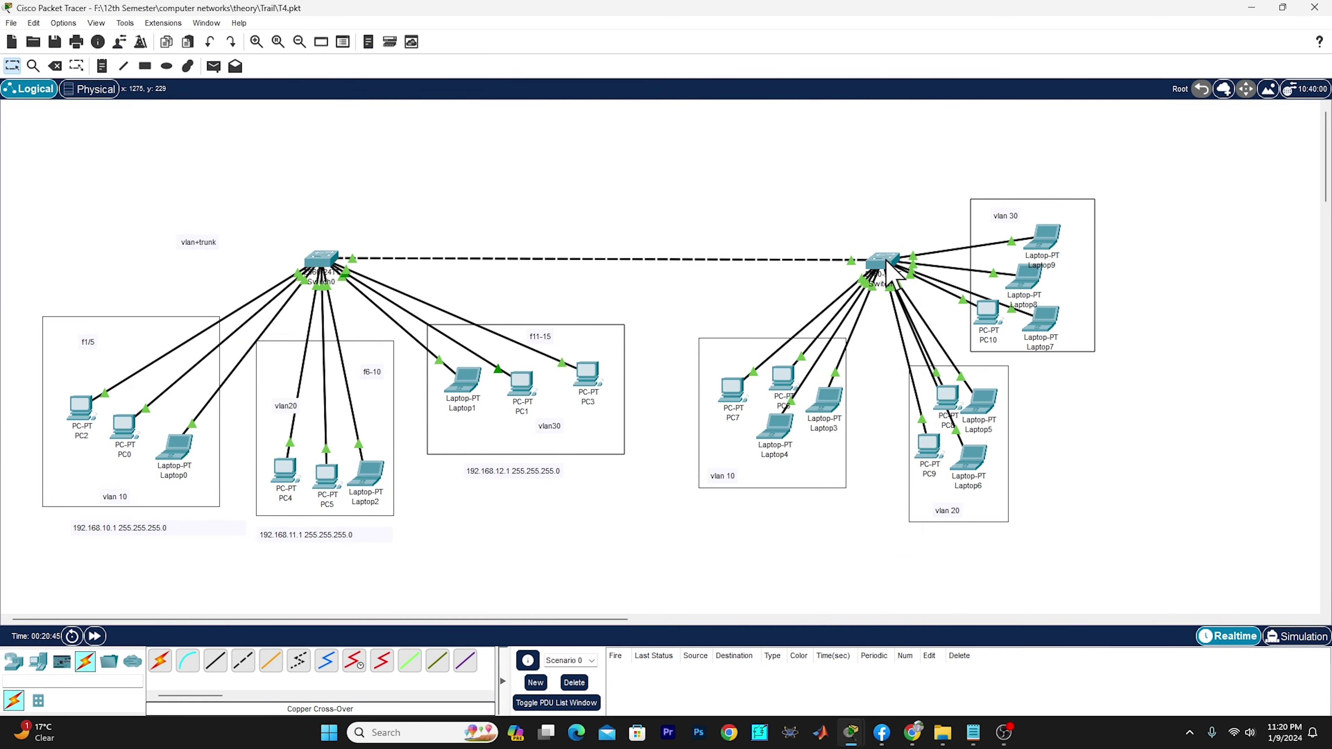
pyautogui.moveTo(887, 264)
pyautogui.click(973, 732)
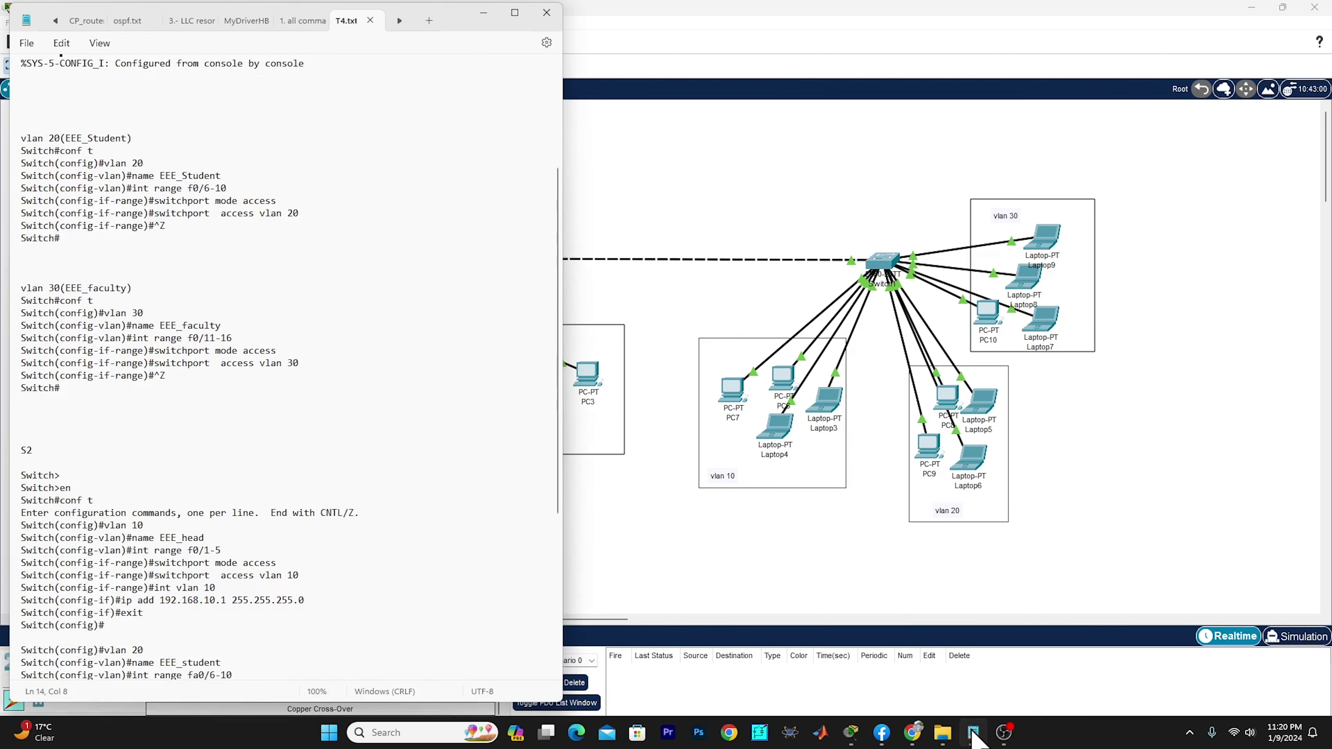
pyautogui.click(881, 278)
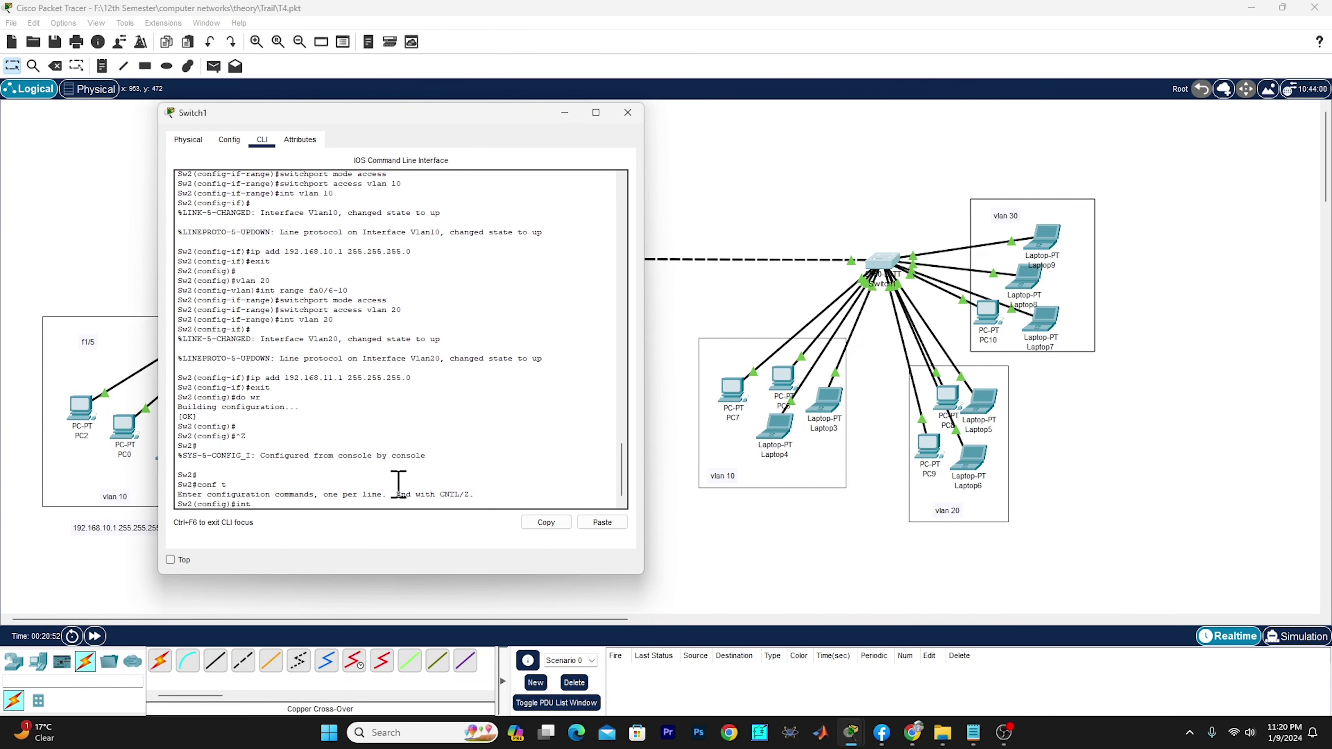
# - Set Sw2's port fa 0/24 to trunk mode with switchport mode trunk
pyautogui.write('fa 0/24')
pyautogui.press('Return')
pyautogui.write('s')
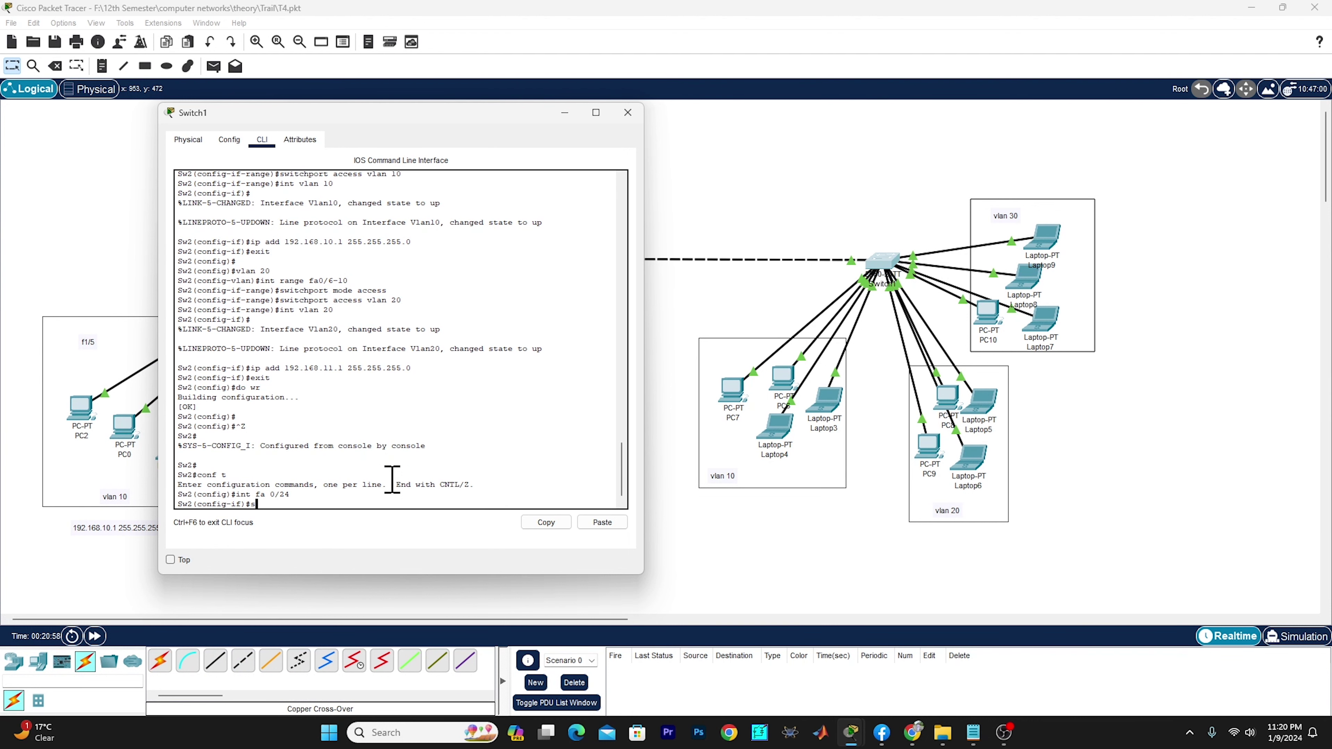
pyautogui.write('witchport mode trunk')
pyautogui.press('Return')
pyautogui.press('Return')
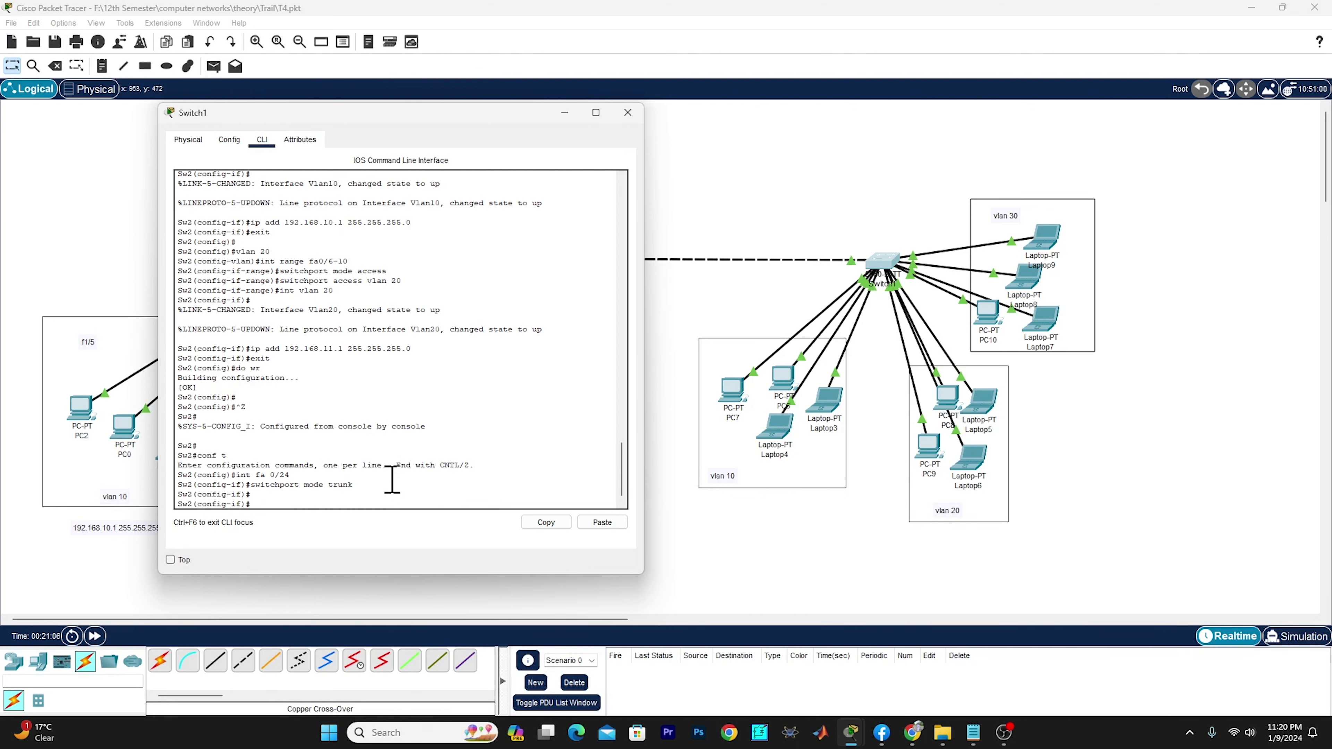
# - Save Sw2's configuration with do wr from the fa0/24 interface mode, and return to privileged mode
pyautogui.write('do wr')
pyautogui.press('Return')
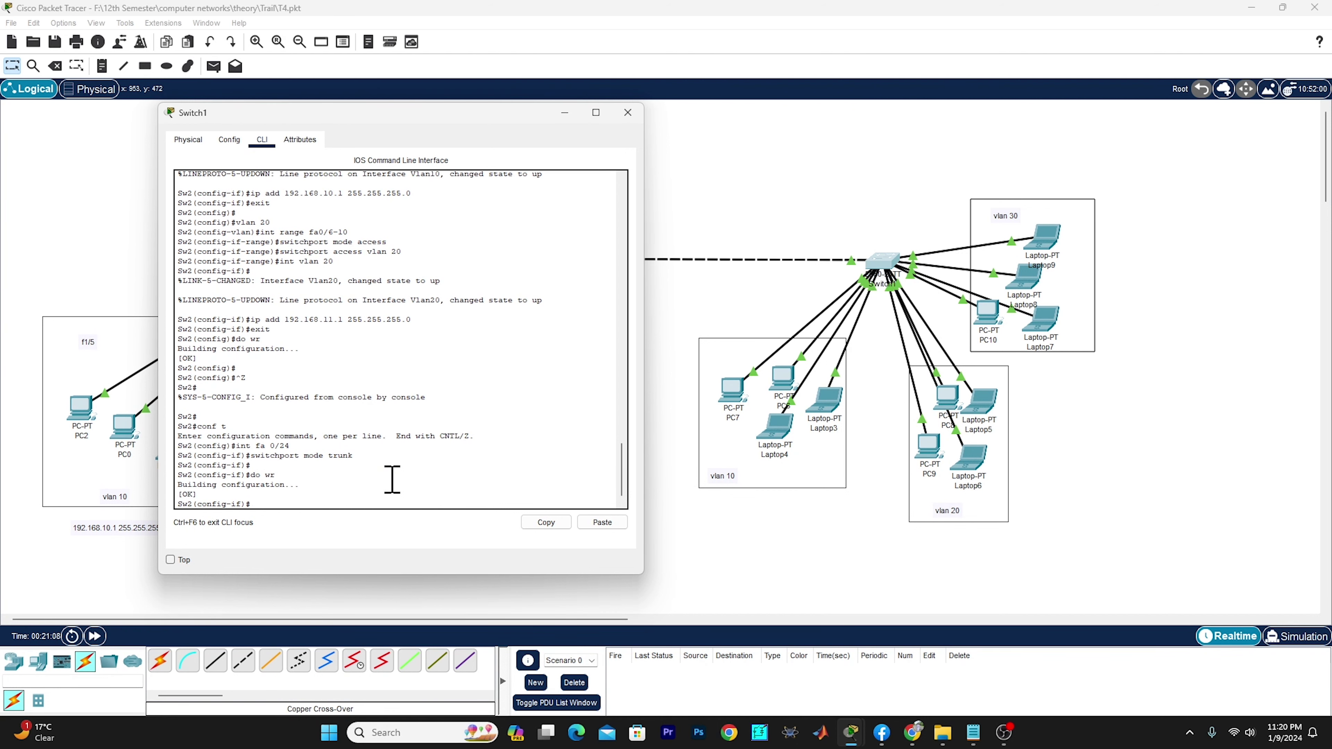
pyautogui.press('Return')
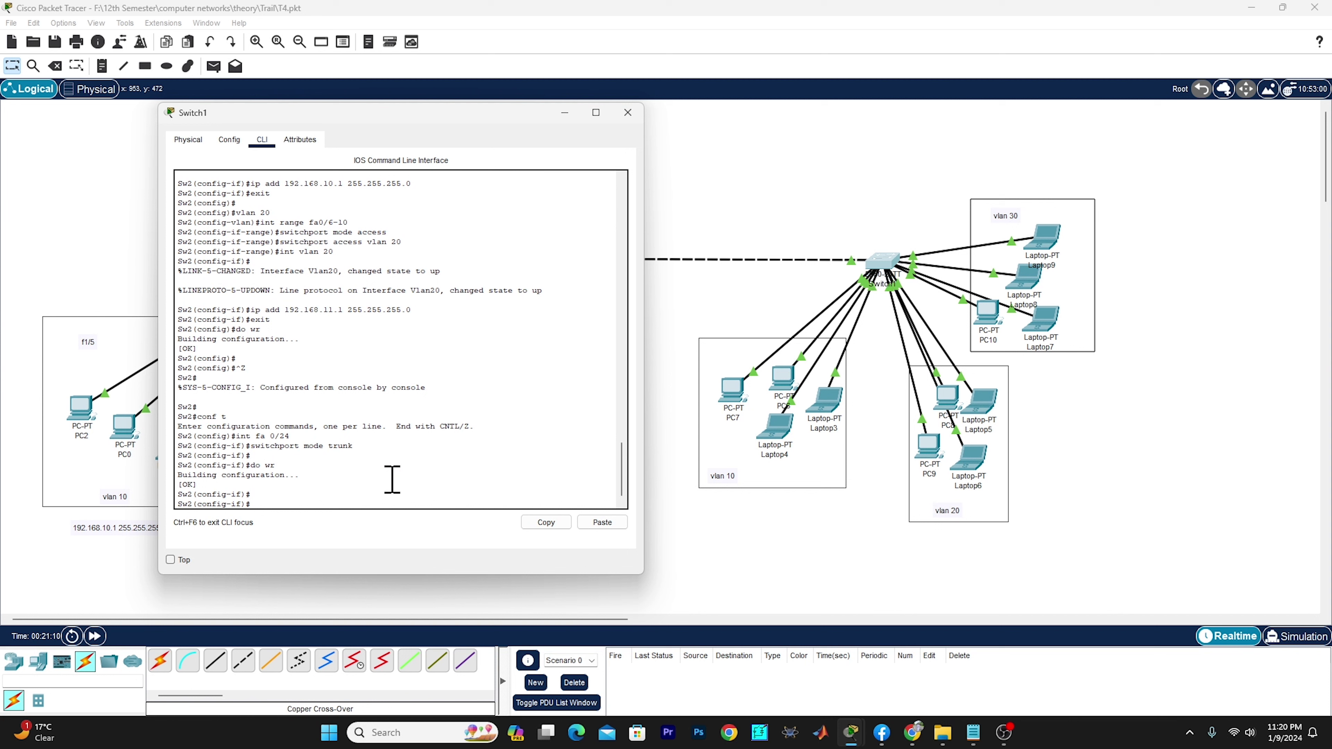
pyautogui.hotkey('ctrl', 'z')
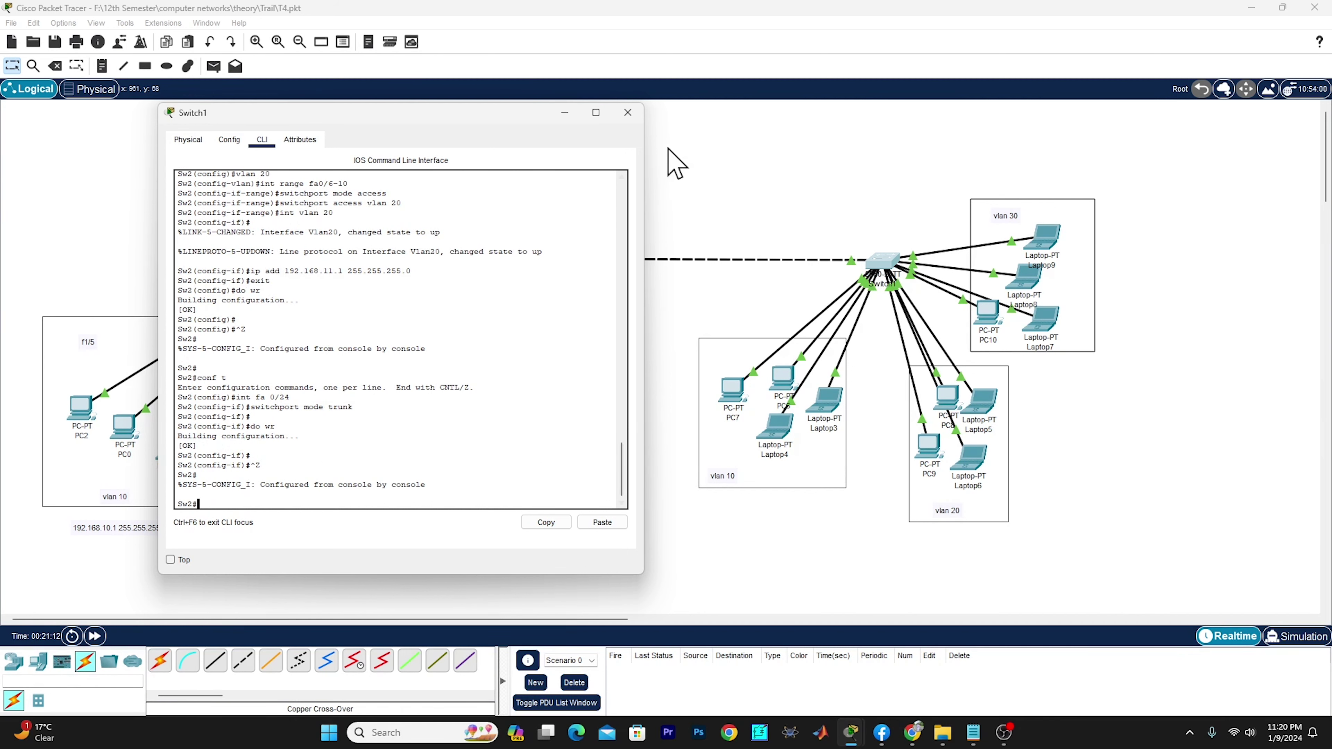
# - Close Switch1's window and test connectivity with simple PDUs from PC2 to PC4 and from PC0 to PC7
pyautogui.click(627, 112)
pyautogui.click(213, 66)
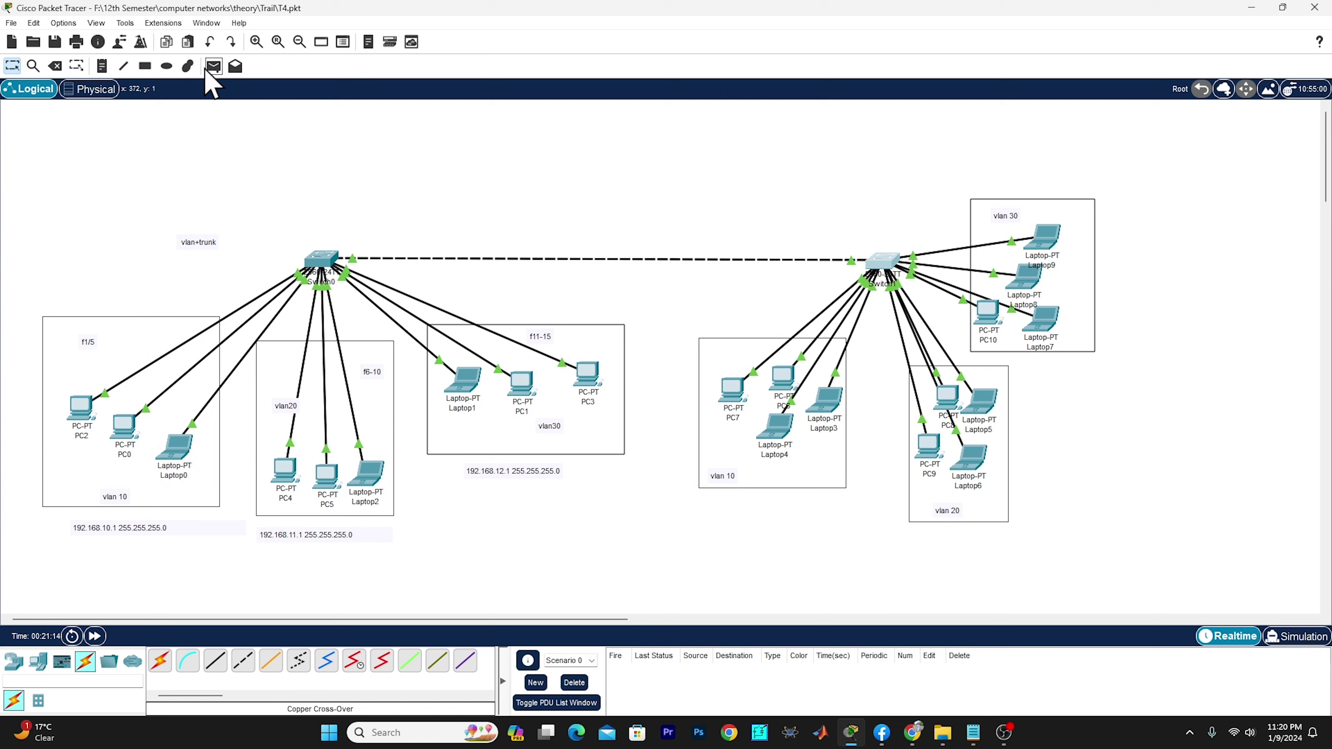
pyautogui.click(81, 407)
pyautogui.click(285, 471)
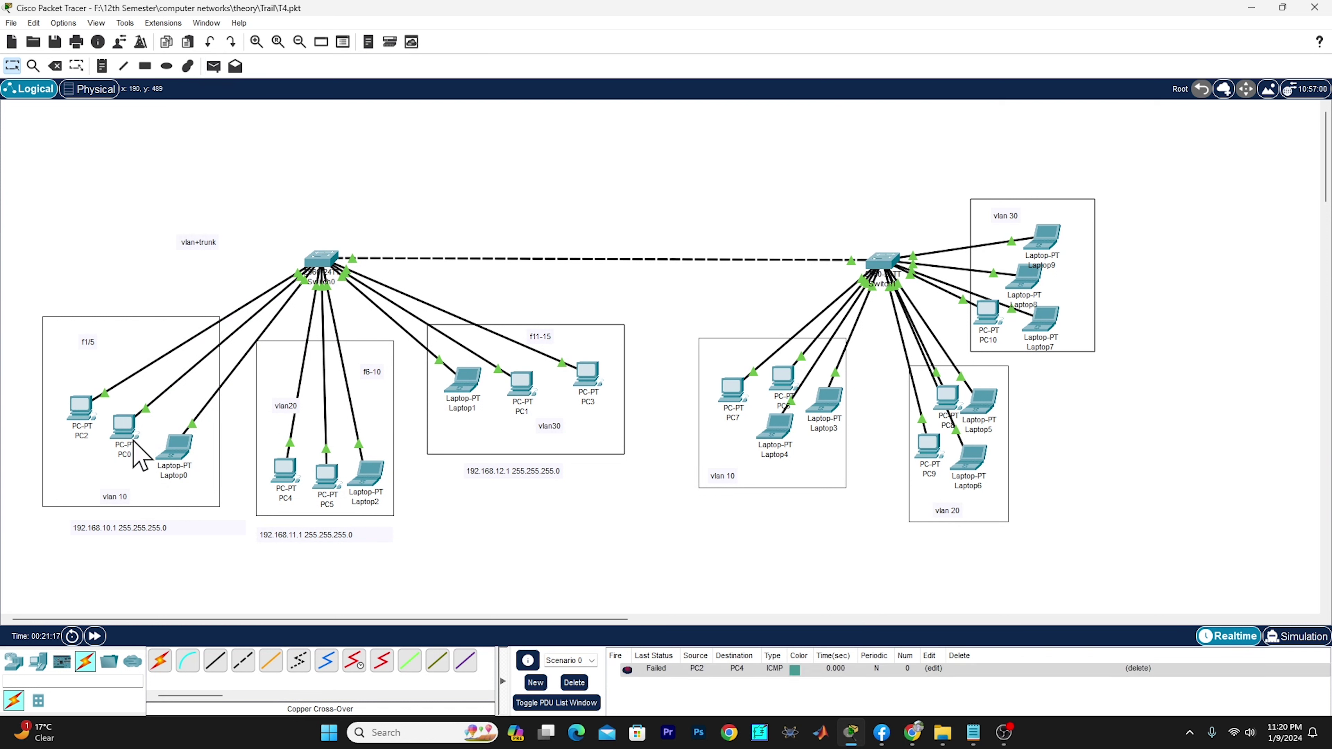
pyautogui.click(213, 66)
pyautogui.click(124, 425)
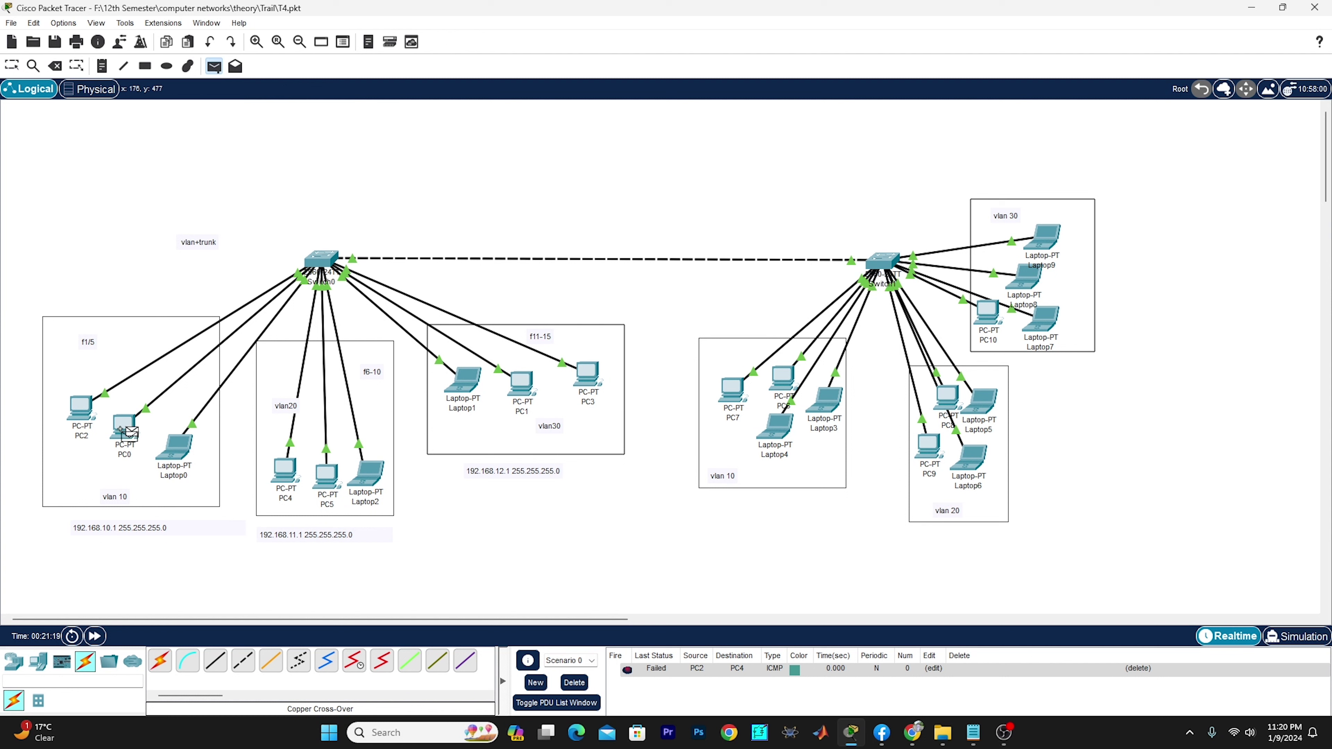
pyautogui.click(730, 389)
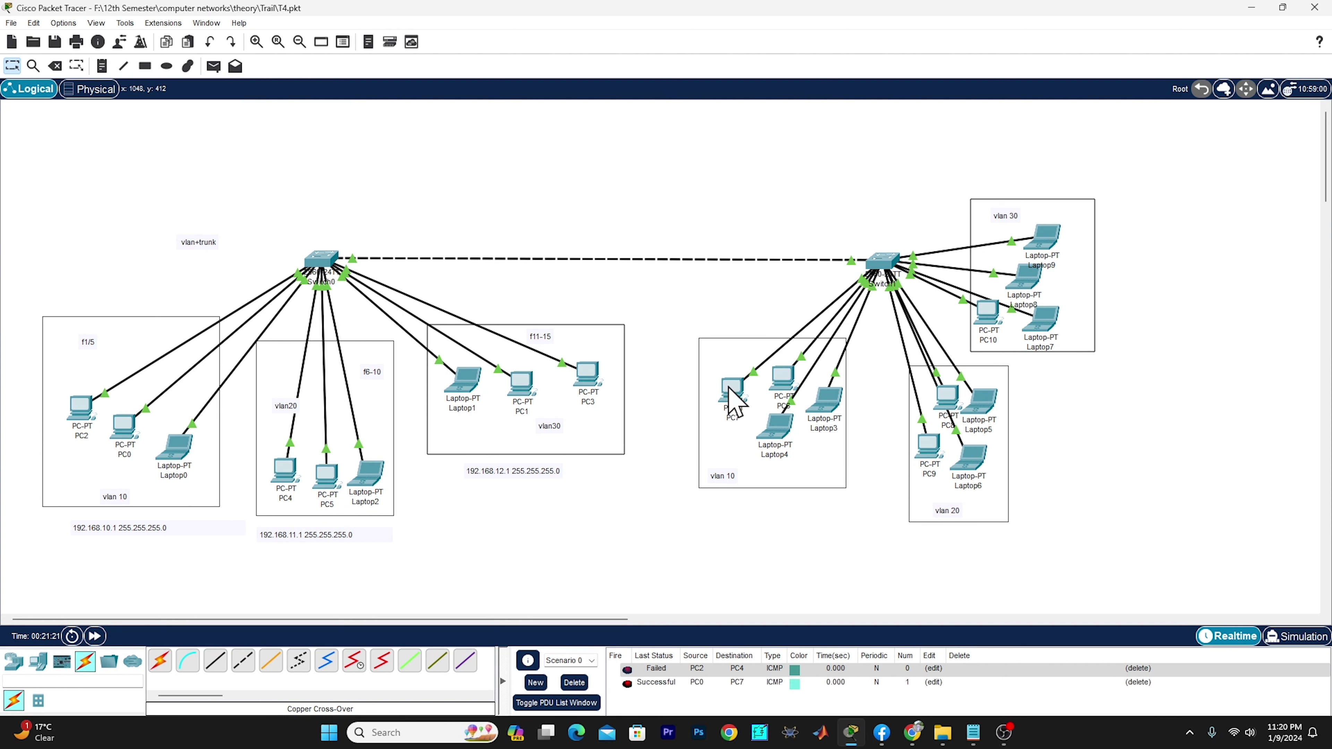
# - Test connectivity to Laptop6 with simple PDUs, one from Laptop0 and one from PC5
pyautogui.click(214, 67)
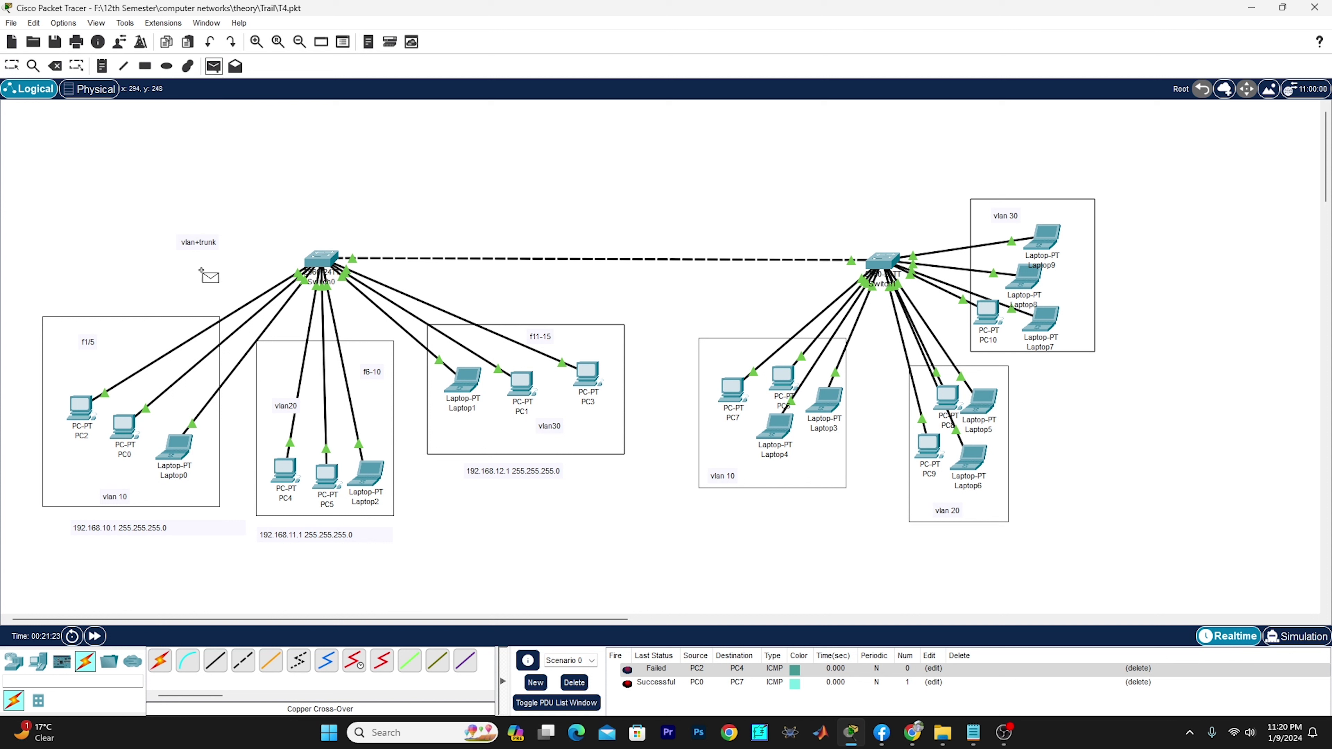
pyautogui.click(186, 454)
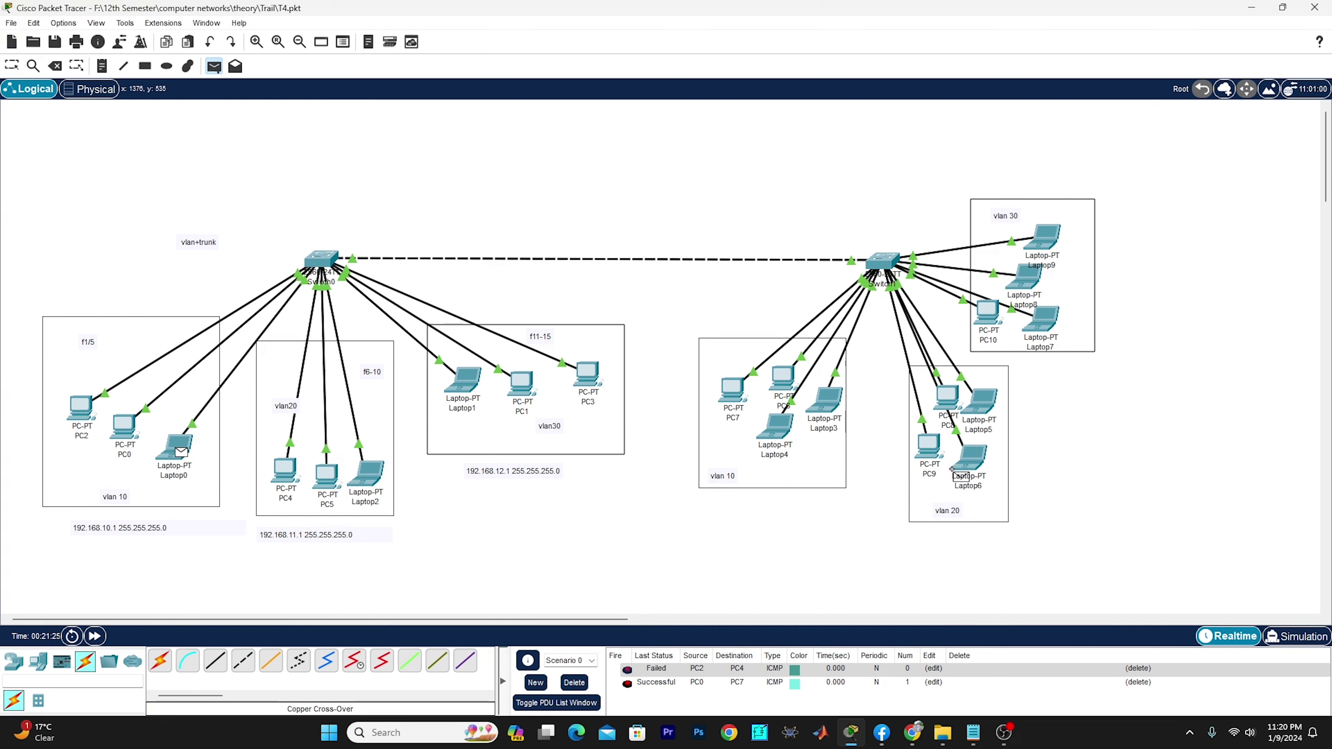
pyautogui.click(967, 457)
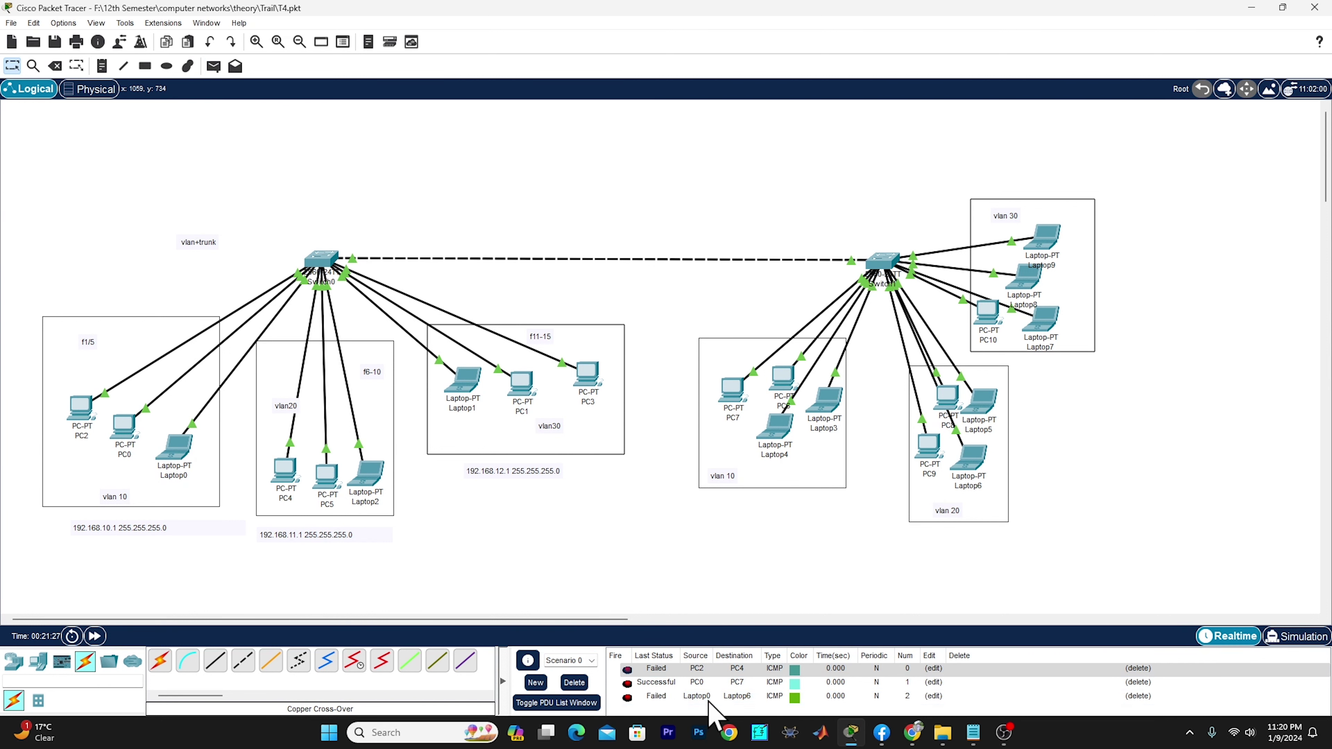
pyautogui.click(213, 66)
pyautogui.click(326, 475)
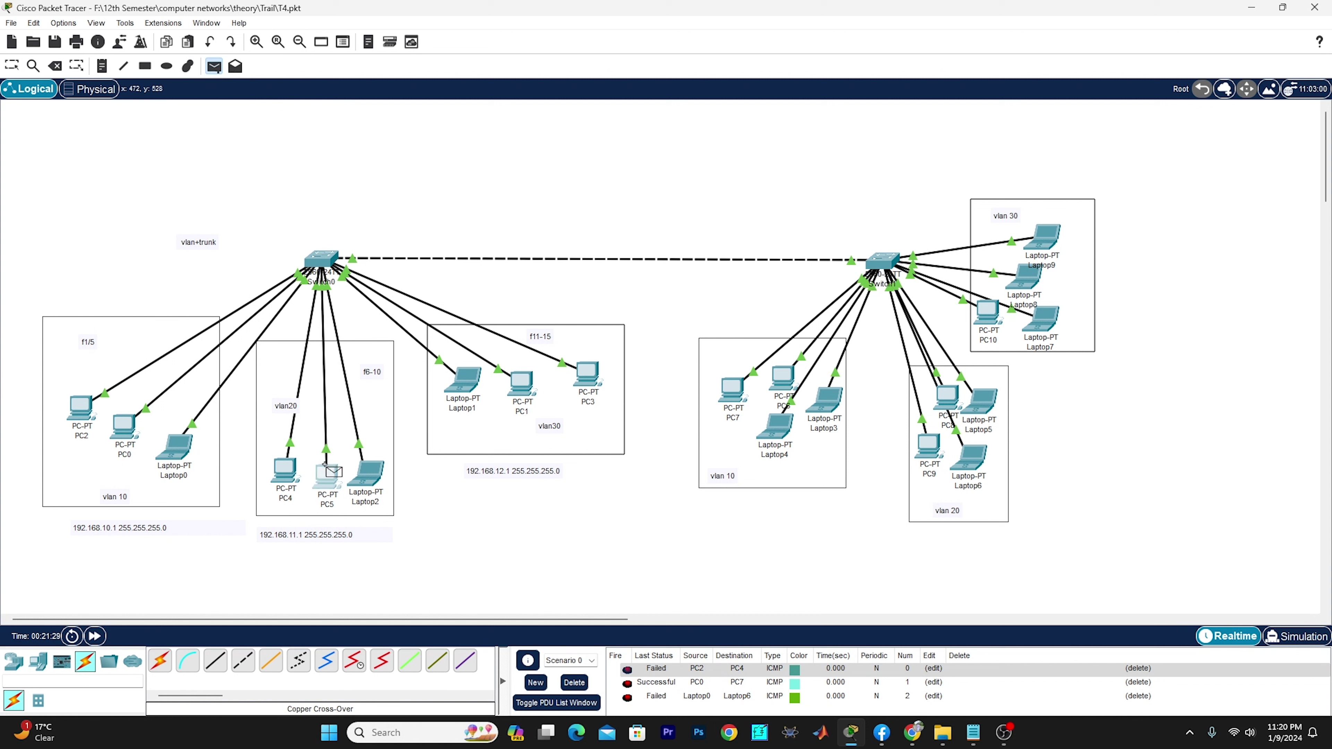
pyautogui.click(967, 461)
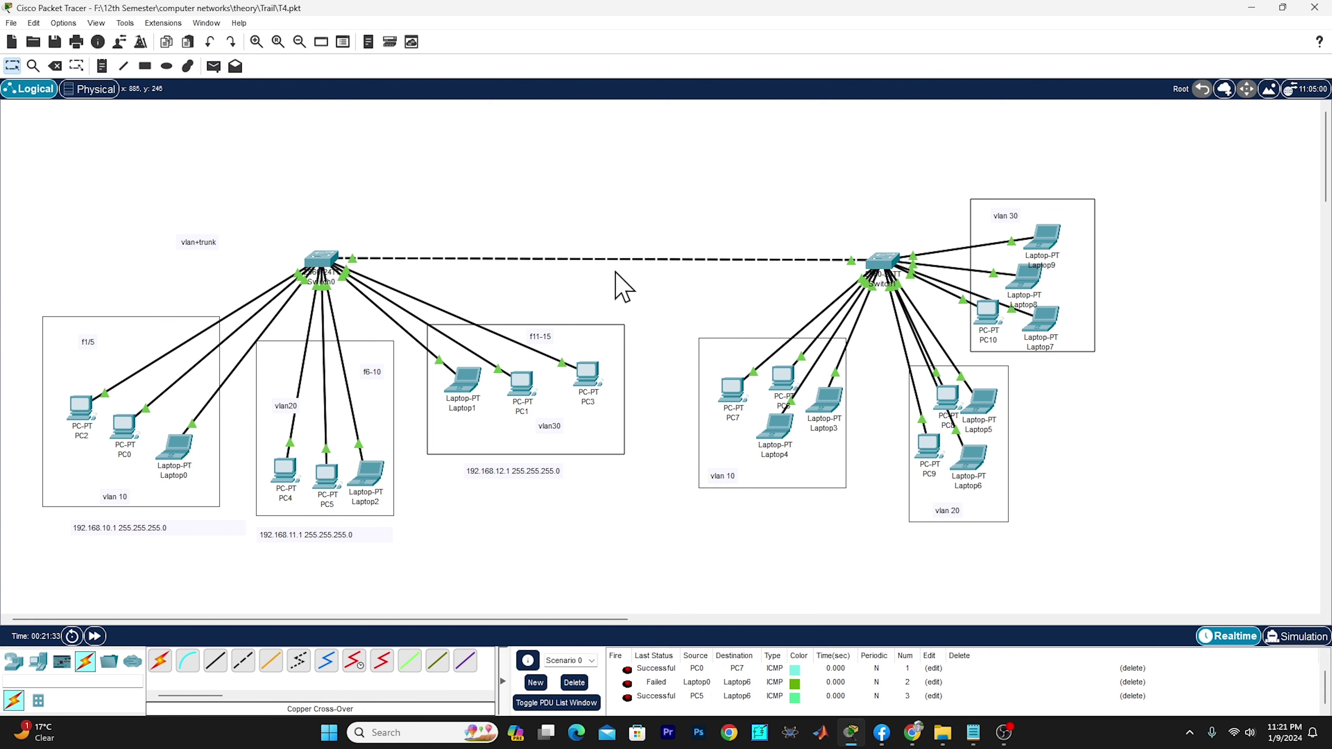
# - Reopen Switch1's command line and enter global configuration mode with conf t
pyautogui.click(889, 258)
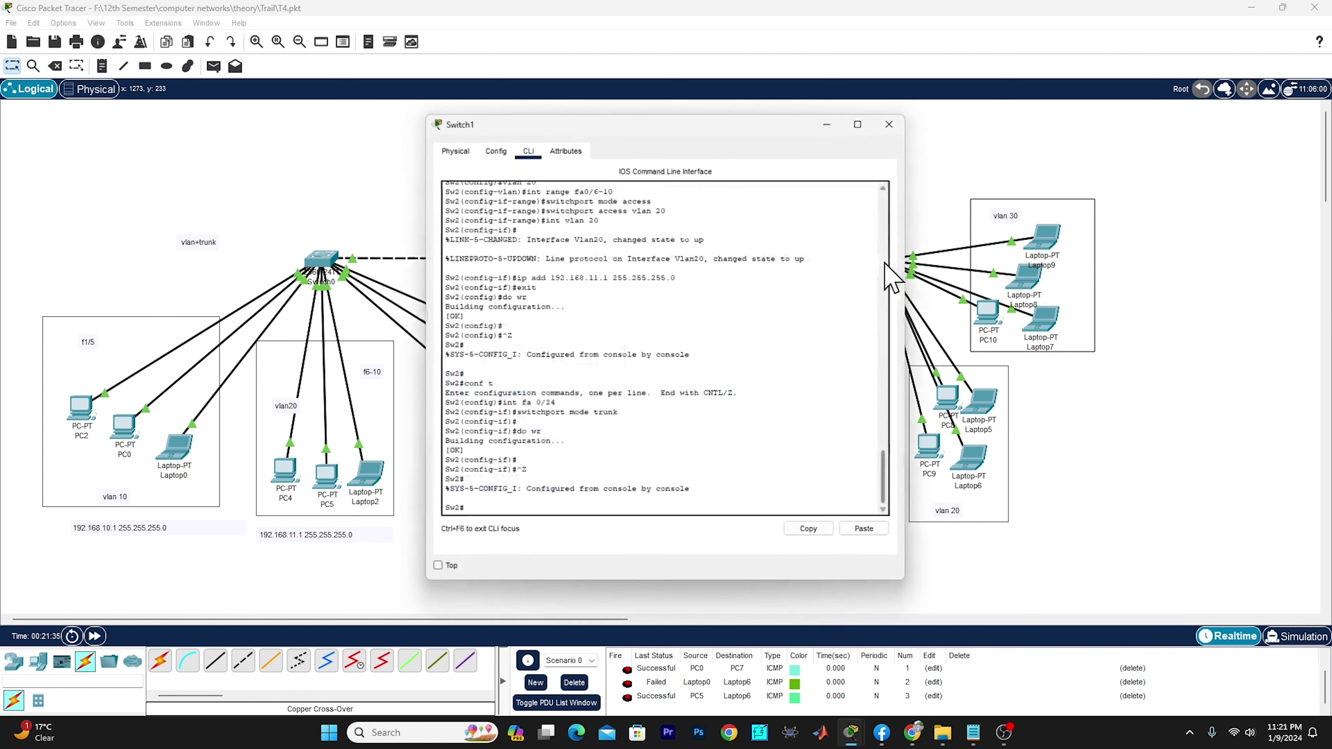
pyautogui.moveTo(716, 122); pyautogui.dragTo(497, 87)
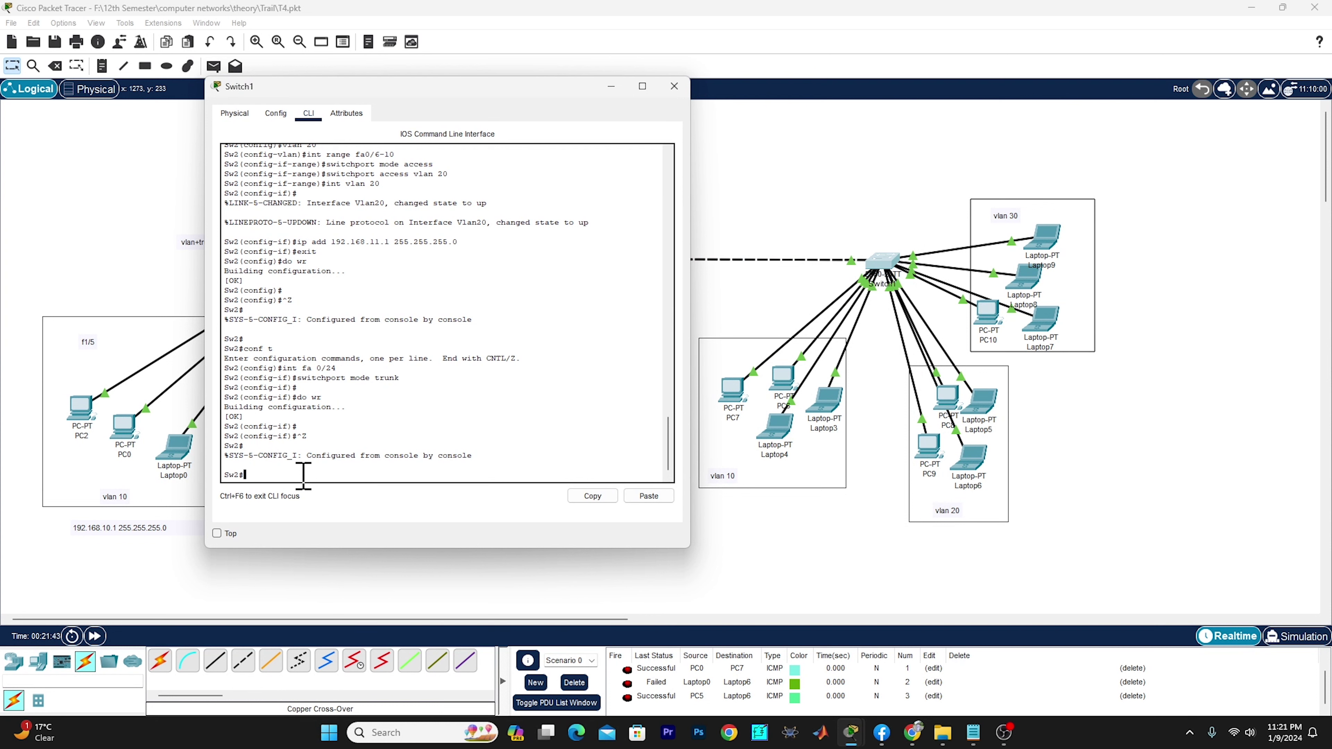
pyautogui.write('conf t')
pyautogui.press('Return')
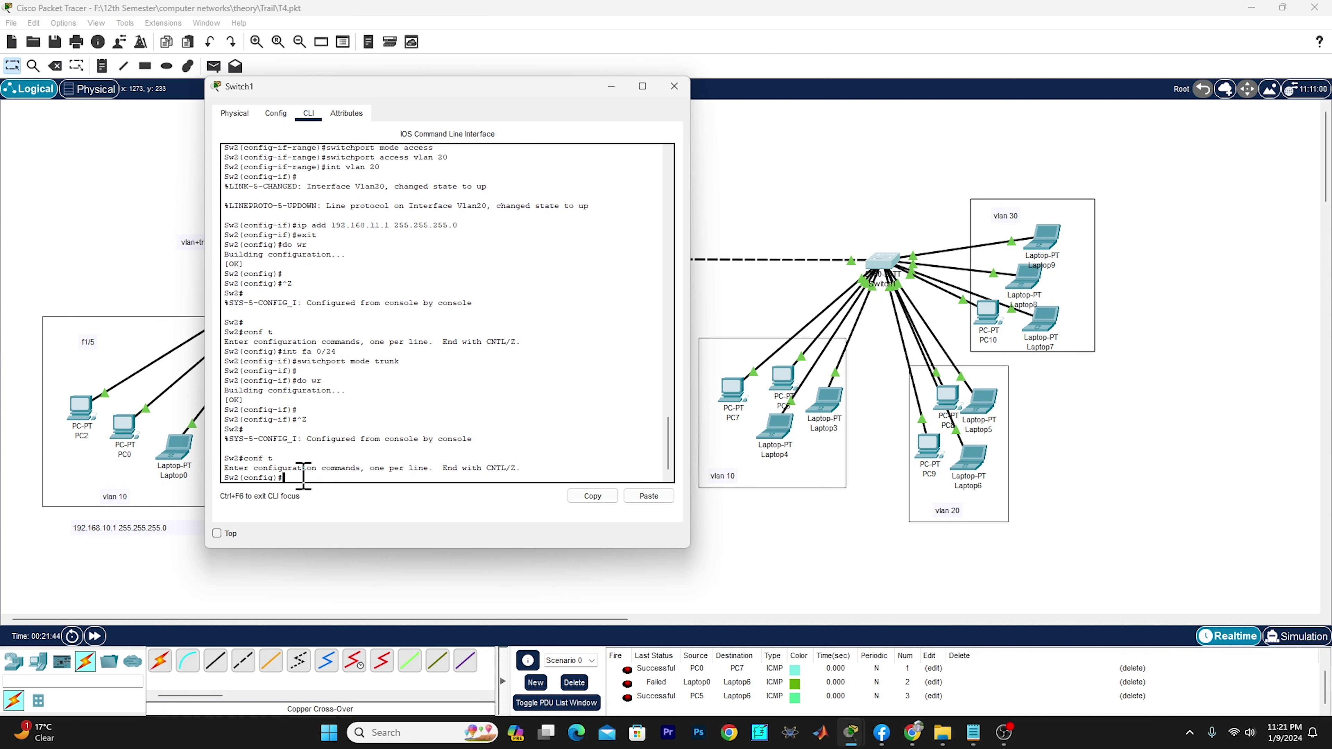
# - Create VLAN 30 on Sw2 with vlan 30 and name it CSE
pyautogui.write('int ')
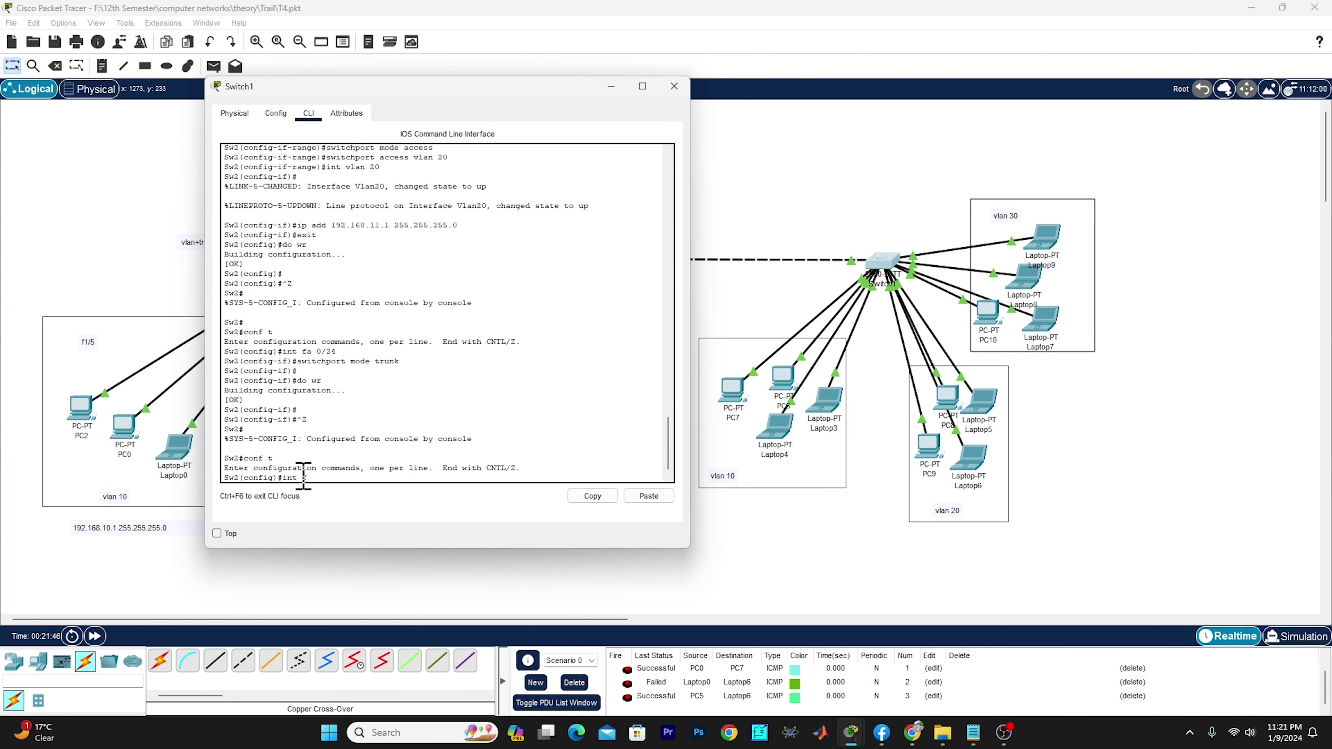
pyautogui.write('fa')
pyautogui.press('BackSpace')
pyautogui.press('BackSpace')
pyautogui.press('BackSpace')
pyautogui.press('BackSpace')
pyautogui.press('BackSpace')
pyautogui.press('BackSpace')
pyautogui.write('vlan 30')
pyautogui.press('Return')
pyautogui.write('name')
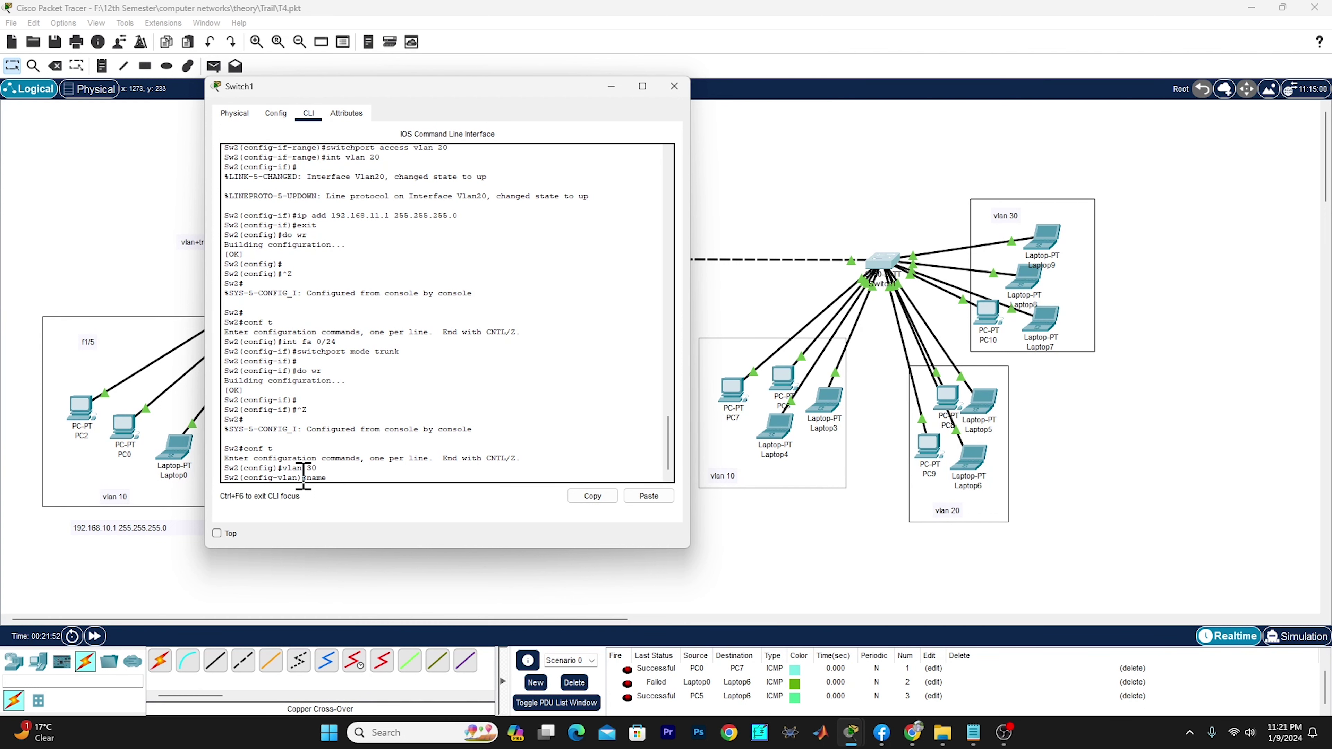
pyautogui.moveTo(560, 89); pyautogui.dragTo(490, 113)
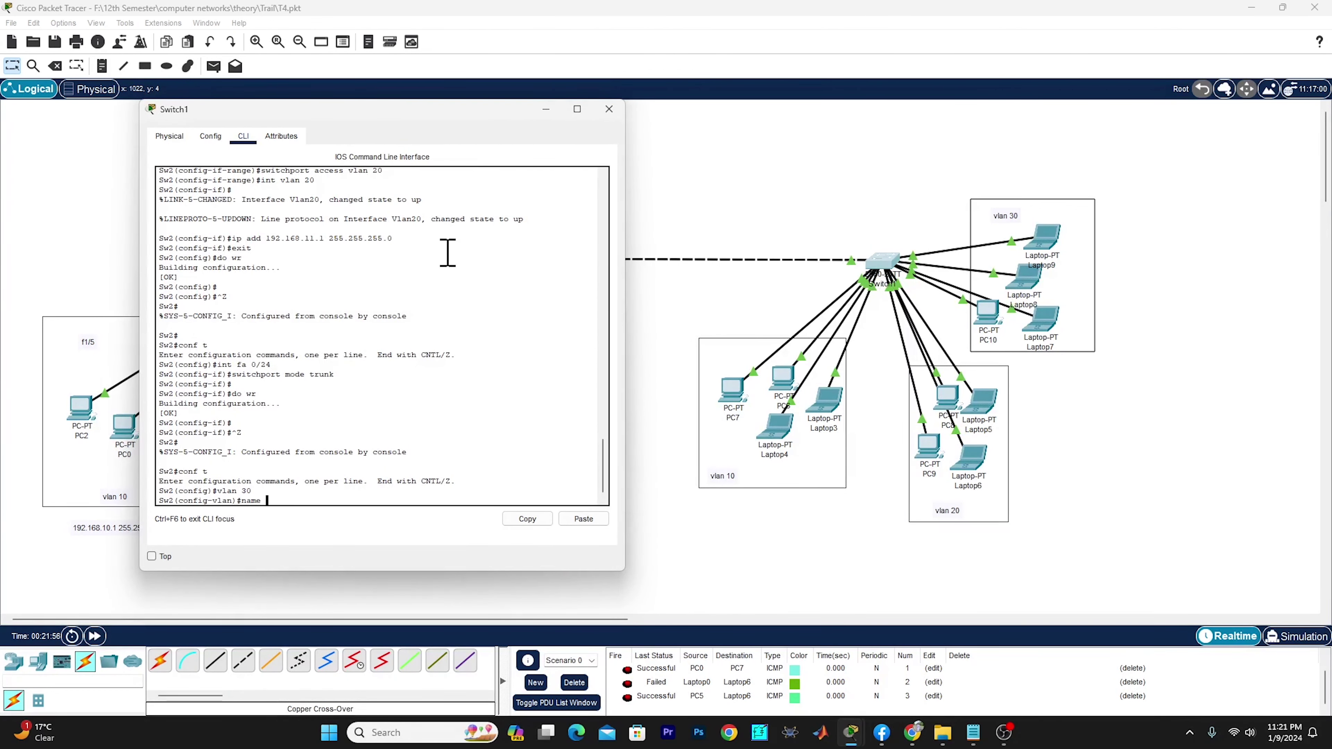
pyautogui.write('CSE')
pyautogui.press('Return')
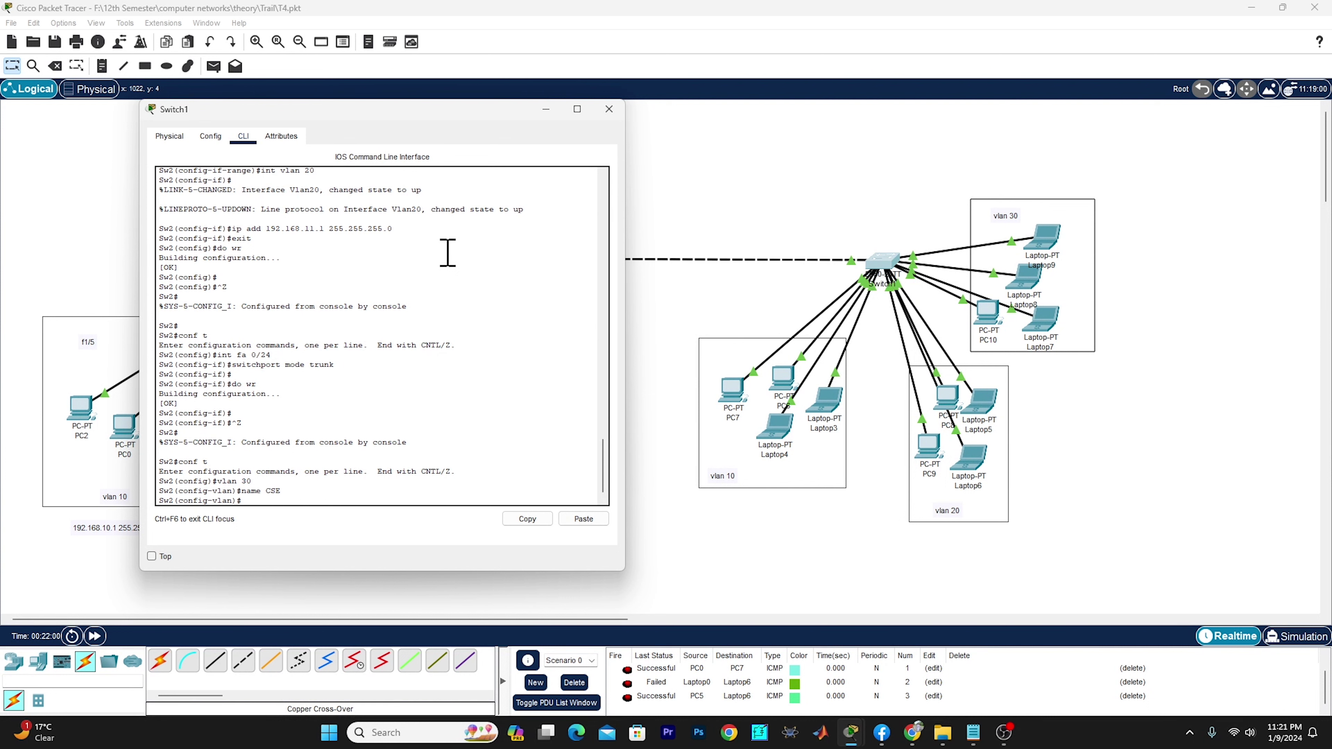
# - Set Sw2's port range fa0/11-15 to access mode with switchport mode access
pyautogui.write('int range fa0/11-15')
pyautogui.press('Return')
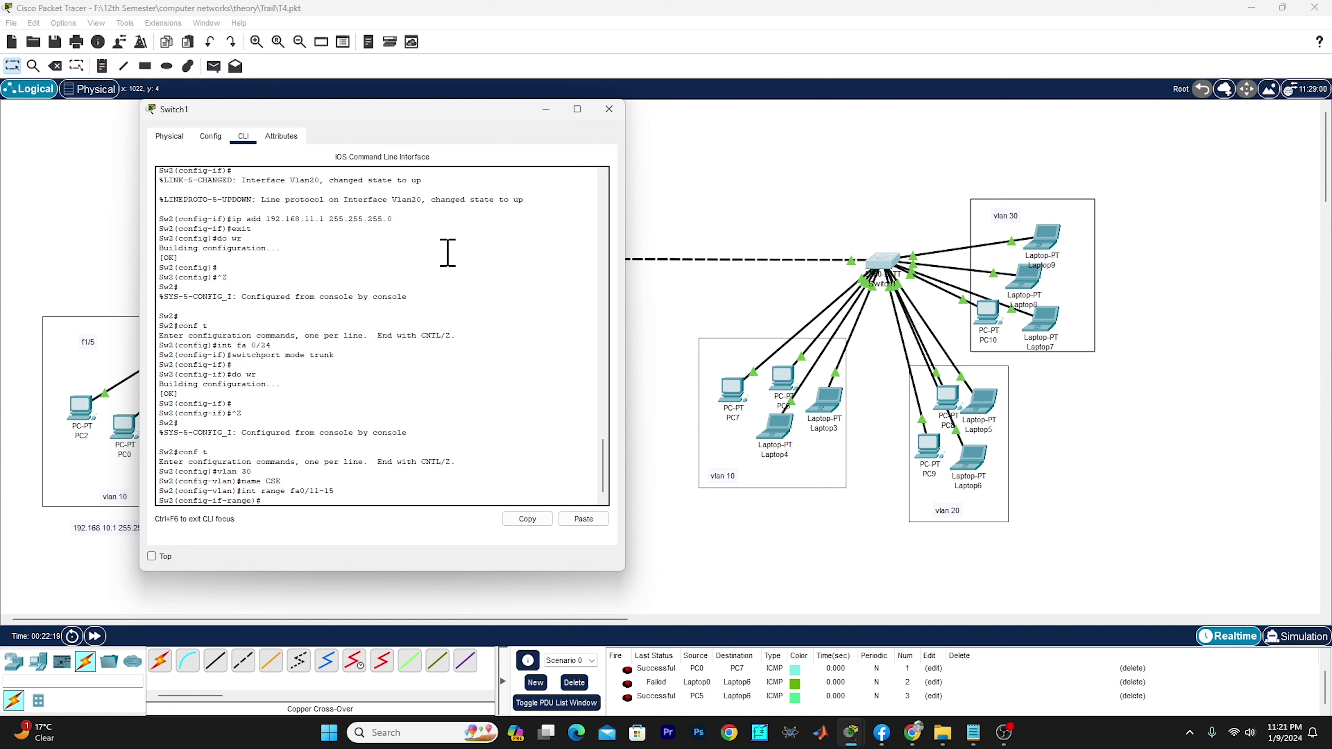
pyautogui.scroll(2, 413, 292)
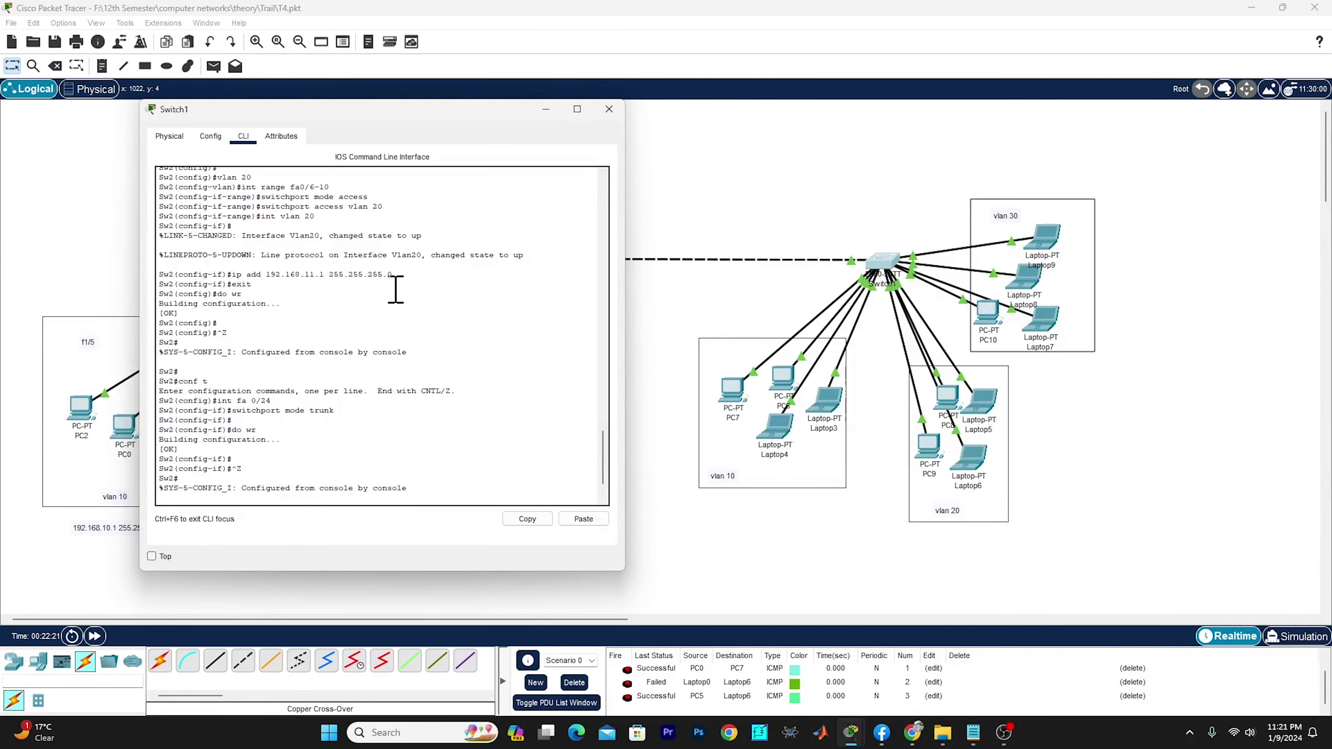
pyautogui.scroll(-2, 396, 294)
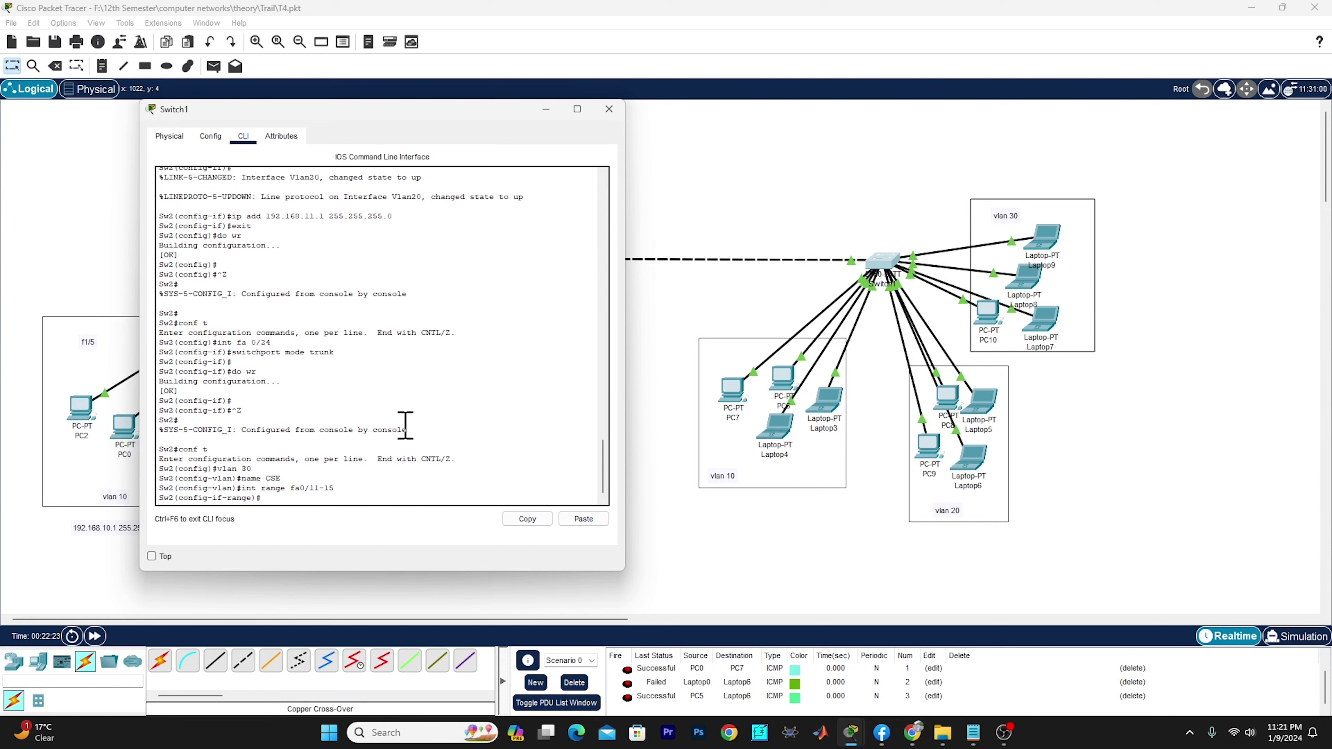
pyautogui.press('Up')
pyautogui.press('Up')
pyautogui.press('Up')
pyautogui.press('Up')
pyautogui.press('Up')
pyautogui.press('Up')
pyautogui.press('Up')
pyautogui.write('switchport mode access')
pyautogui.press('Return')
# - Assign the fa0/11-15 port range to VLAN 30 with switchport access vlan 30
pyautogui.press('Up')
pyautogui.press('Up')
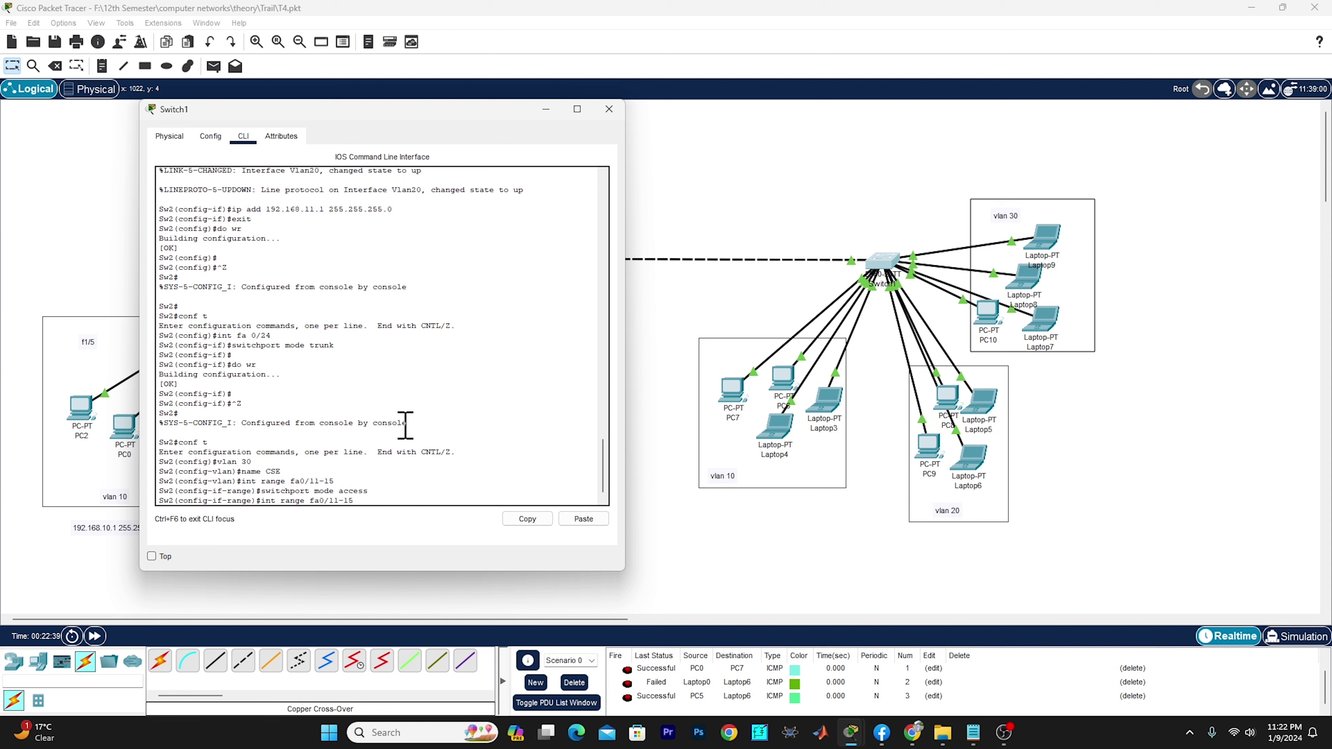
pyautogui.press('Down')
pyautogui.press('Down')
pyautogui.press('Up')
pyautogui.press('Return')
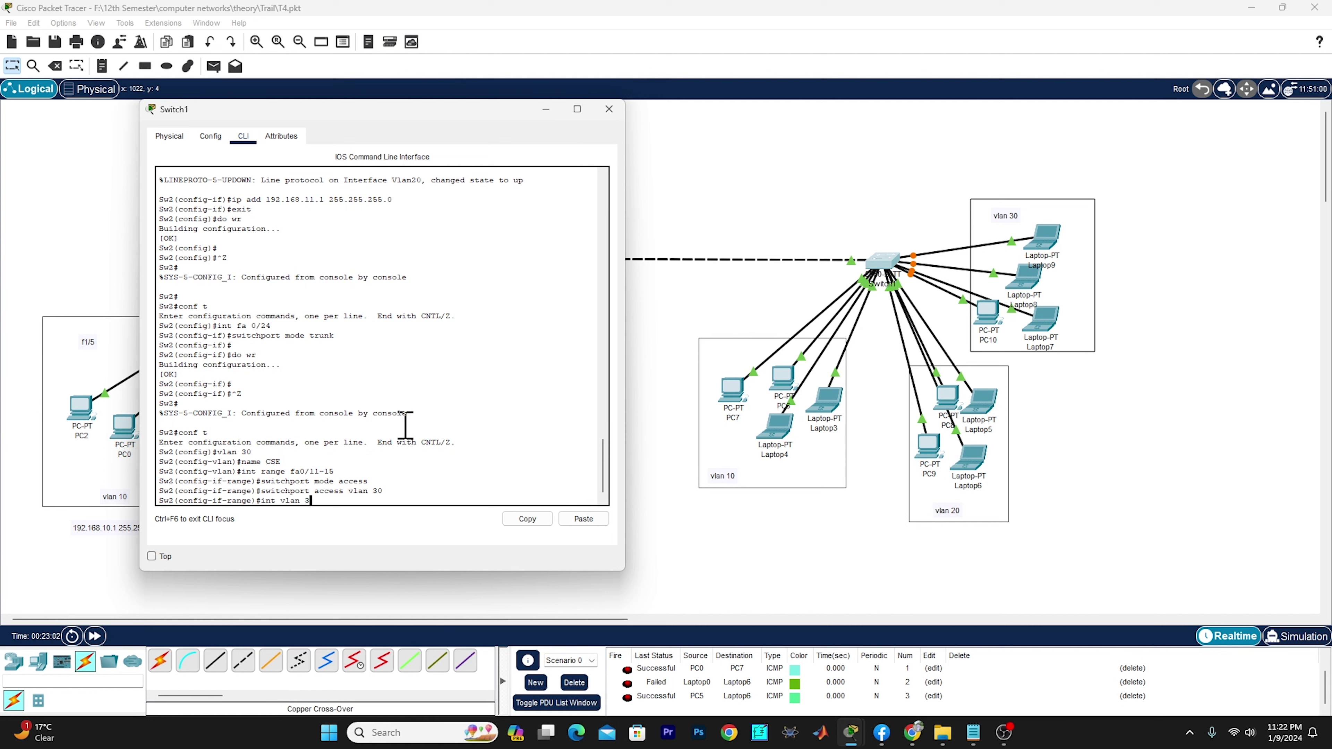
# - Enter Sw2's VLAN 30 interface and give it IP address 192.168.12.1 with mask 255.255.255.0
pyautogui.write('0')
pyautogui.press('Return')
pyautogui.press('Return')
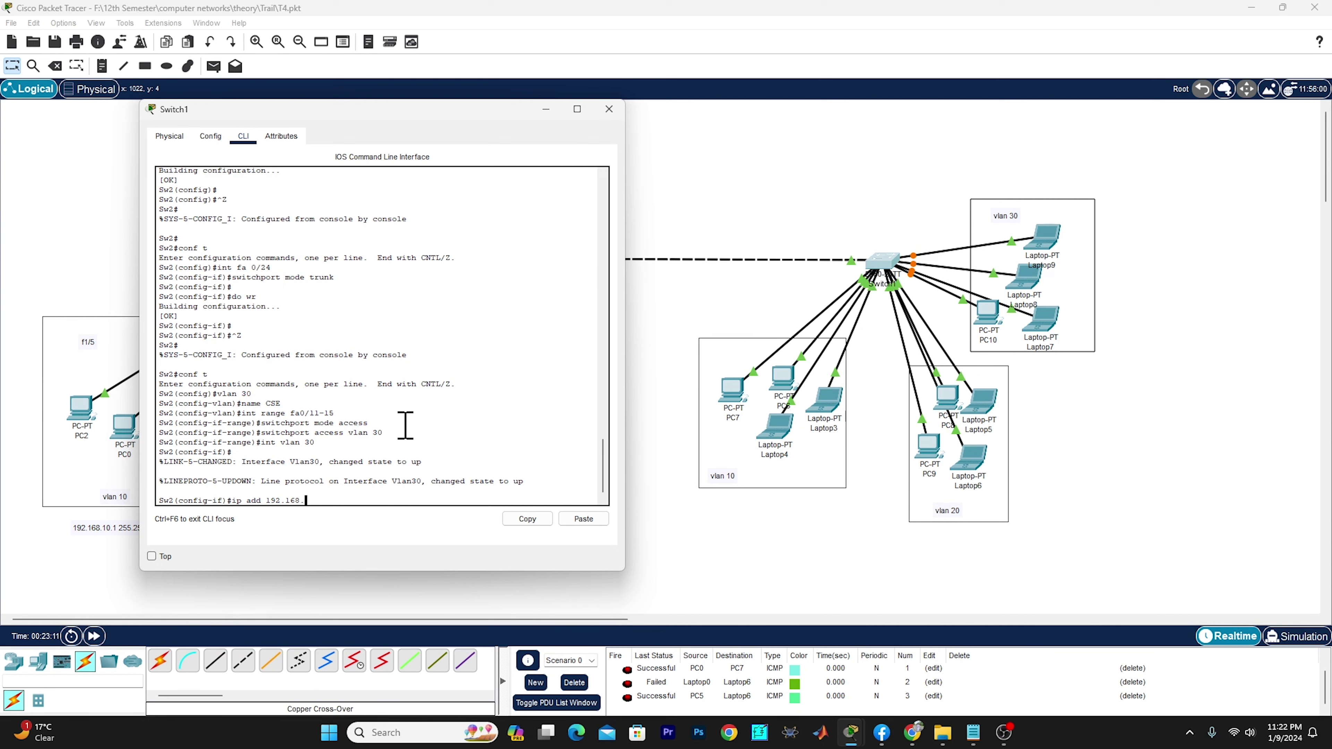
pyautogui.moveTo(409, 112); pyautogui.dragTo(544, 112)
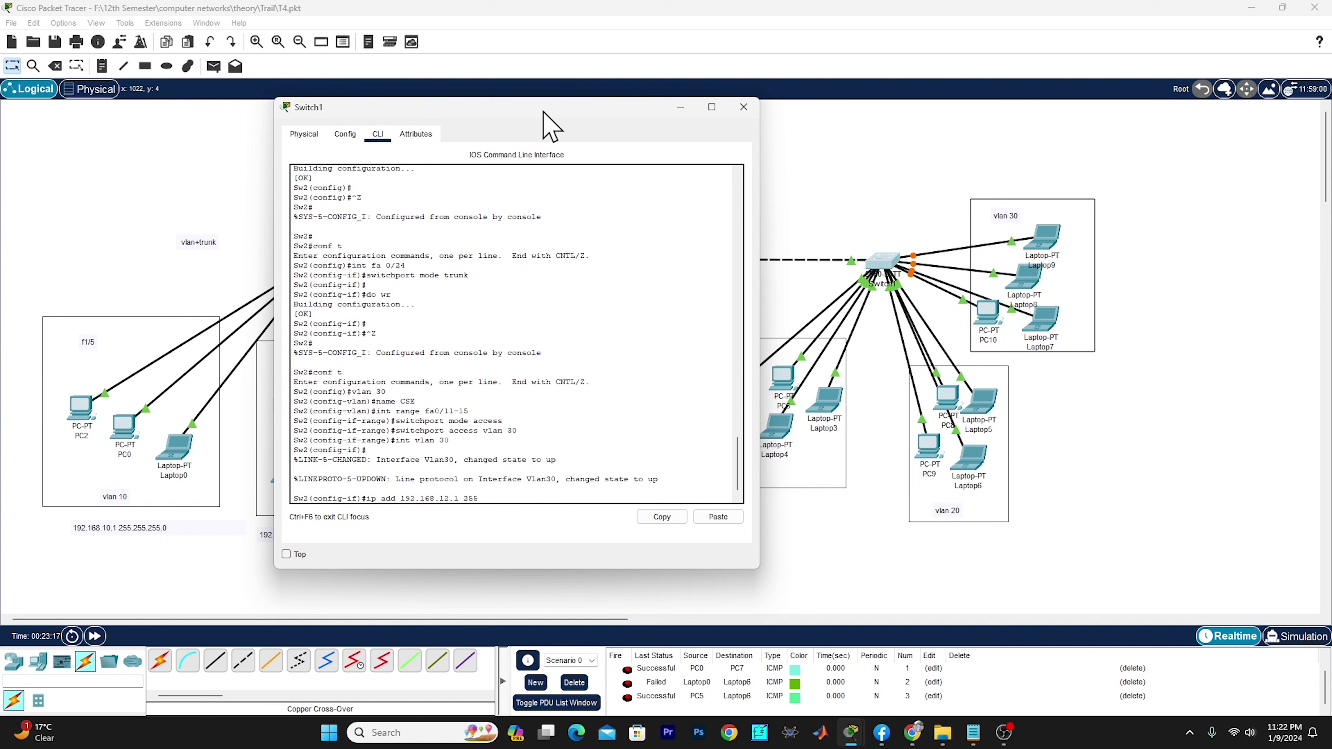
pyautogui.write('5.255.')
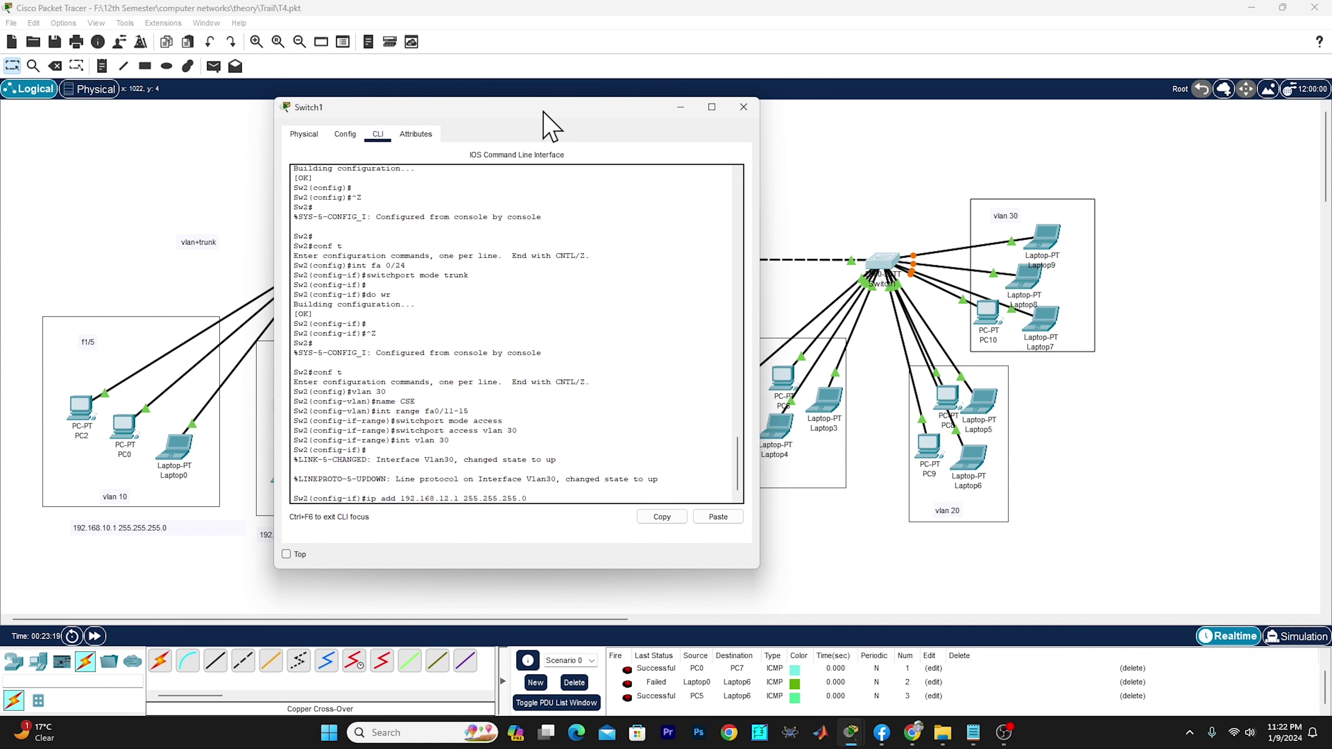
pyautogui.write('0')
pyautogui.press('Return')
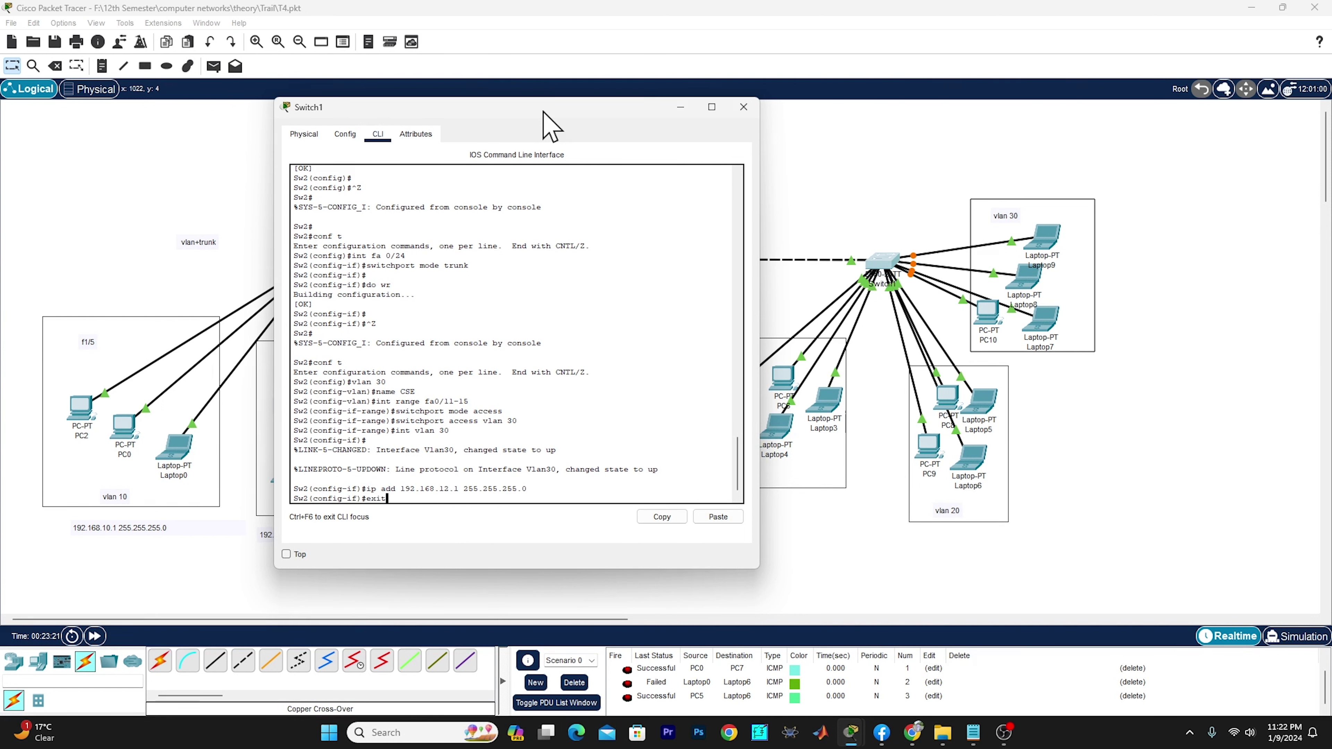
# - Exit the VLAN 30 interface and save Sw2's configuration with do wr
pyautogui.write('exit')
pyautogui.press('Return')
pyautogui.write('do w')
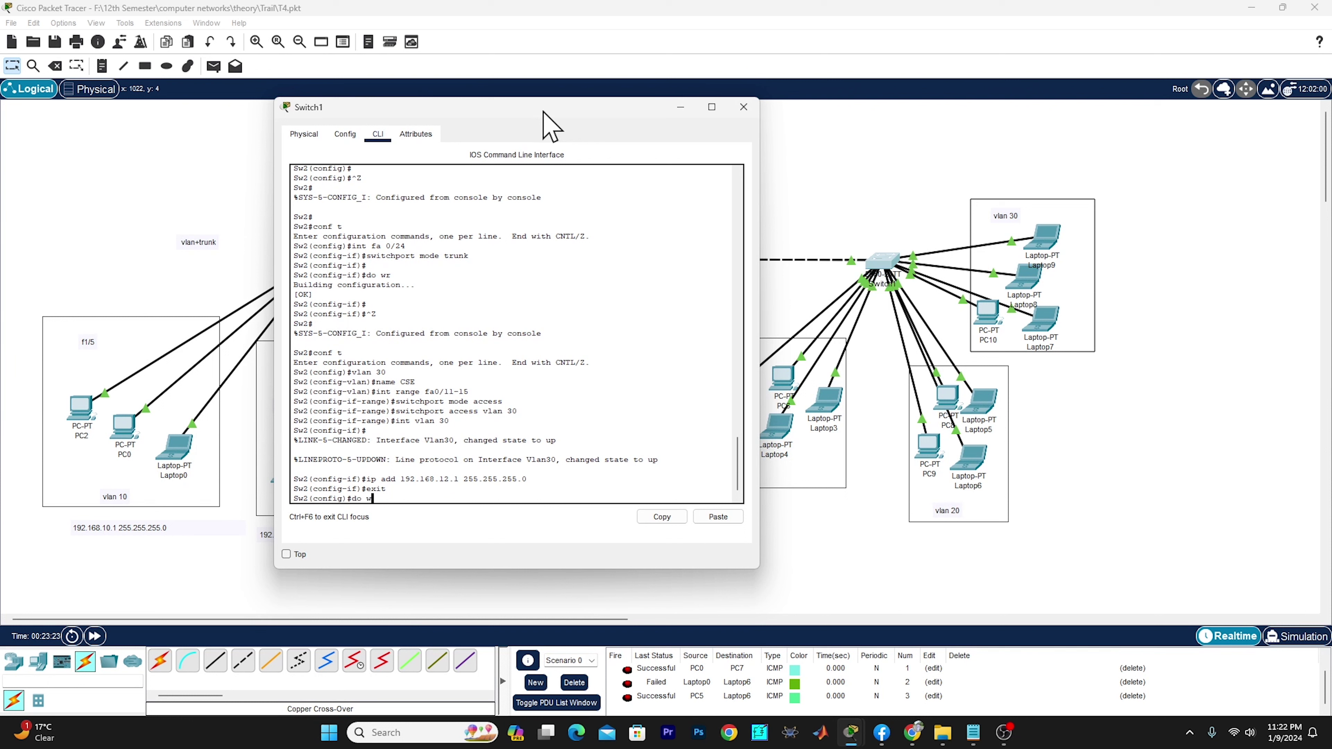
pyautogui.write('r')
pyautogui.press('Return')
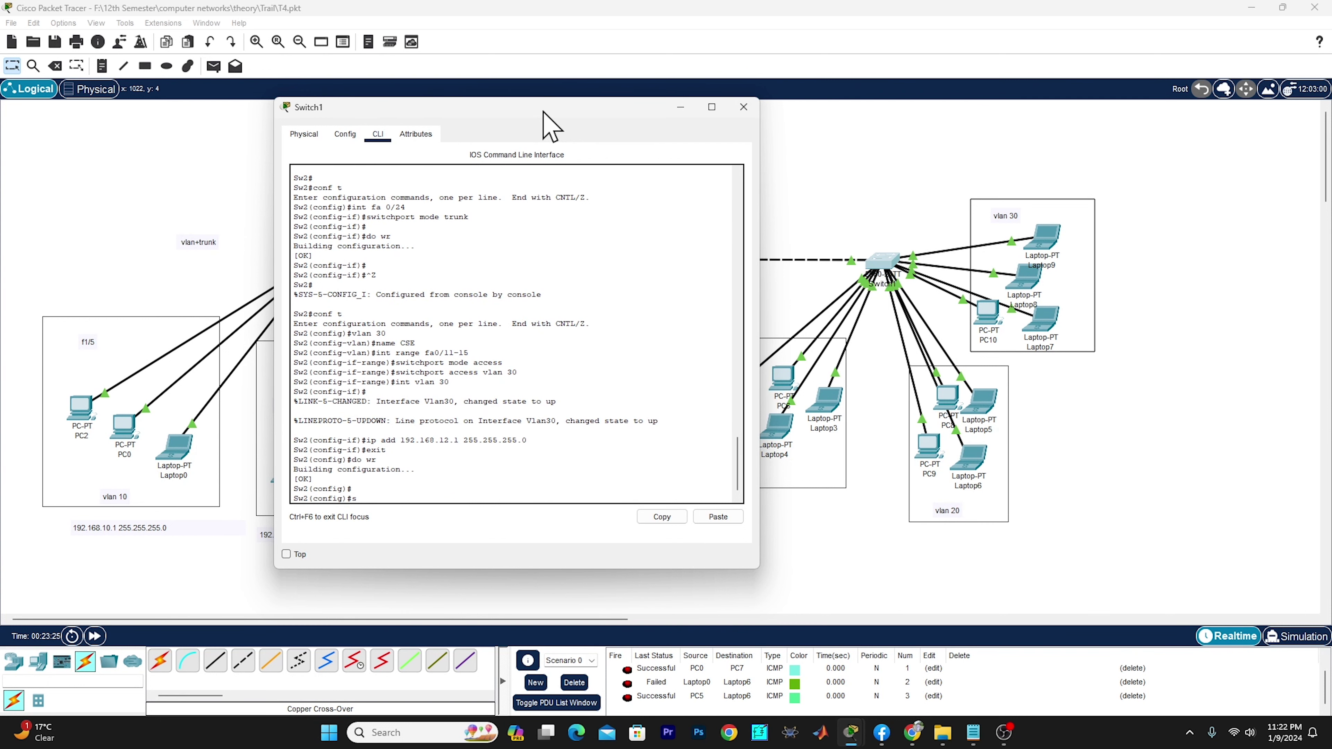
# - Display Sw2's VLAN table with do sh vlan, examine the ports assigned to VLANs 10, 20 and 30, and close the switch window
pyautogui.write('so sh ')
pyautogui.write('ip')
pyautogui.write(' vl')
pyautogui.press('Return')
pyautogui.press('Return')
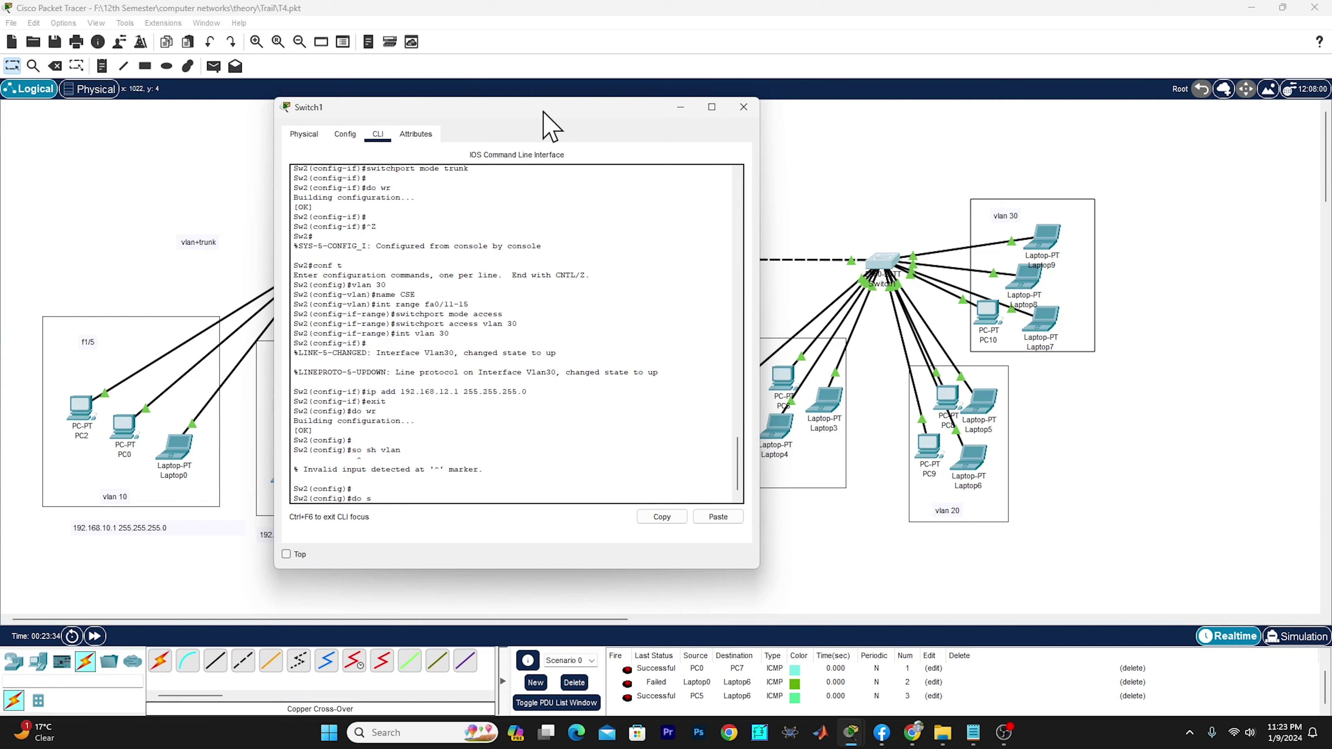
pyautogui.write('do sh vlan')
pyautogui.press('Return')
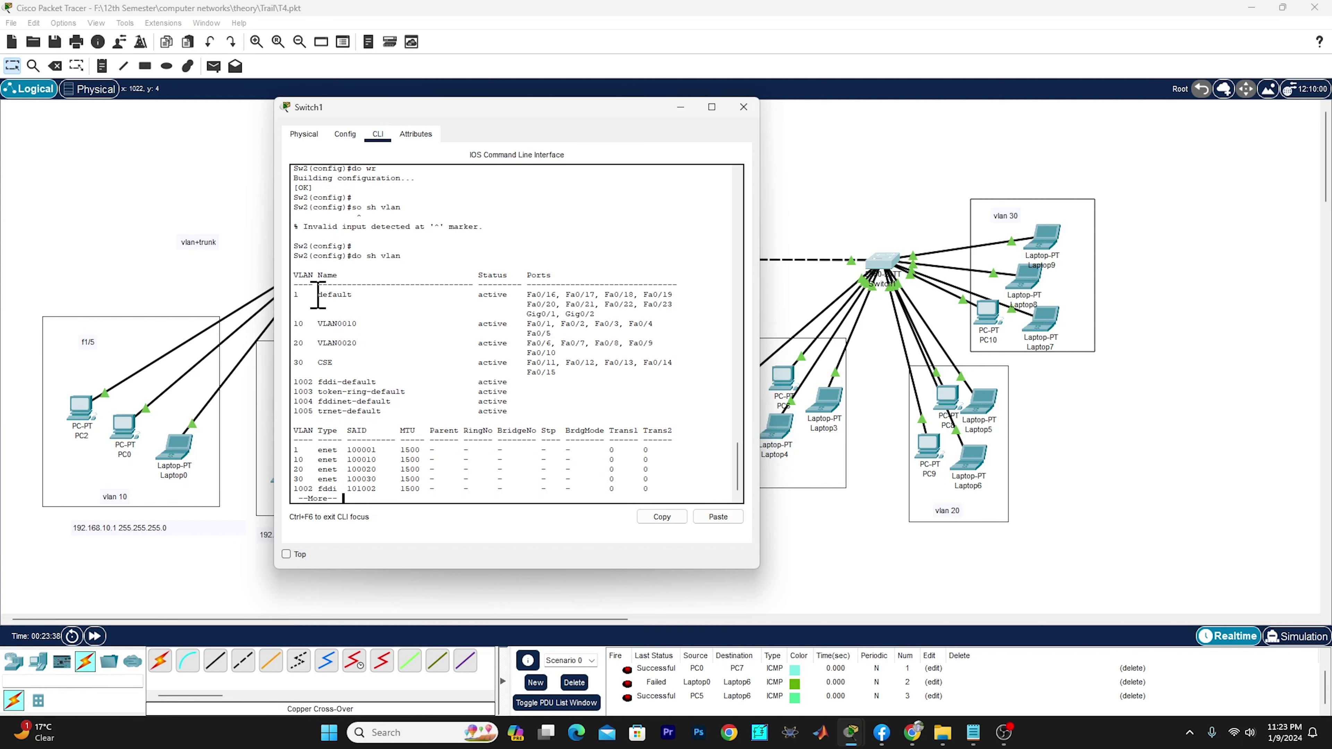
pyautogui.moveTo(560, 374); pyautogui.dragTo(294, 309)
pyautogui.click(413, 353)
pyautogui.moveTo(557, 374); pyautogui.dragTo(323, 312)
pyautogui.click(755, 113)
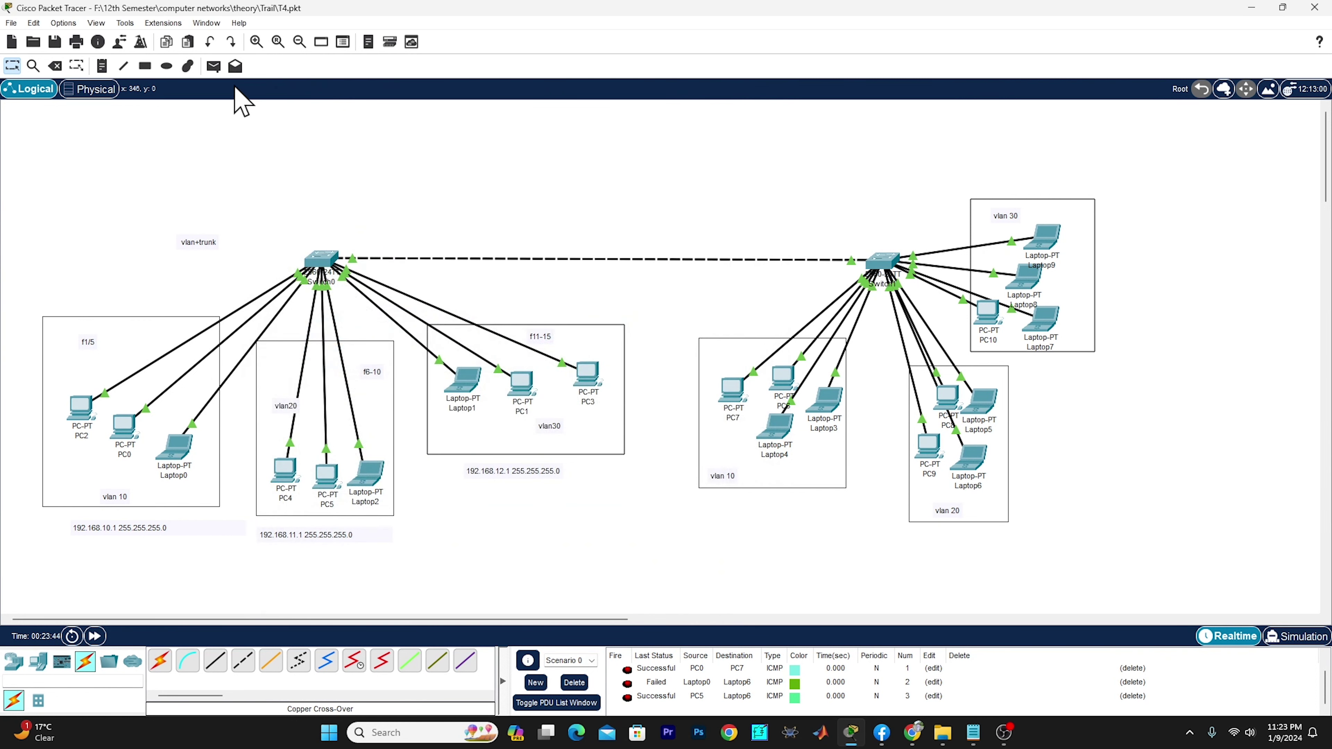
# - Test the VLAN 30 connection across the trunk with a simple PDU from PC1 to Laptop7
pyautogui.click(213, 66)
pyautogui.click(503, 378)
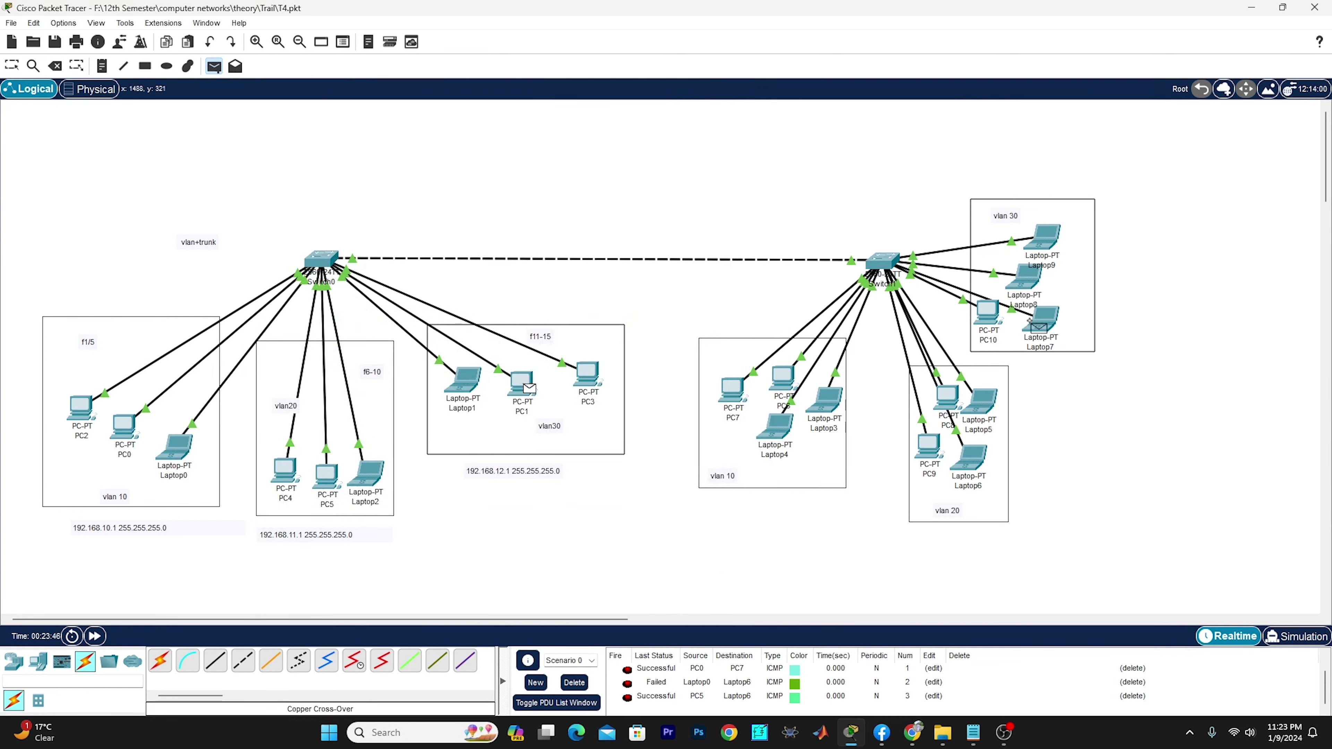
pyautogui.click(1042, 322)
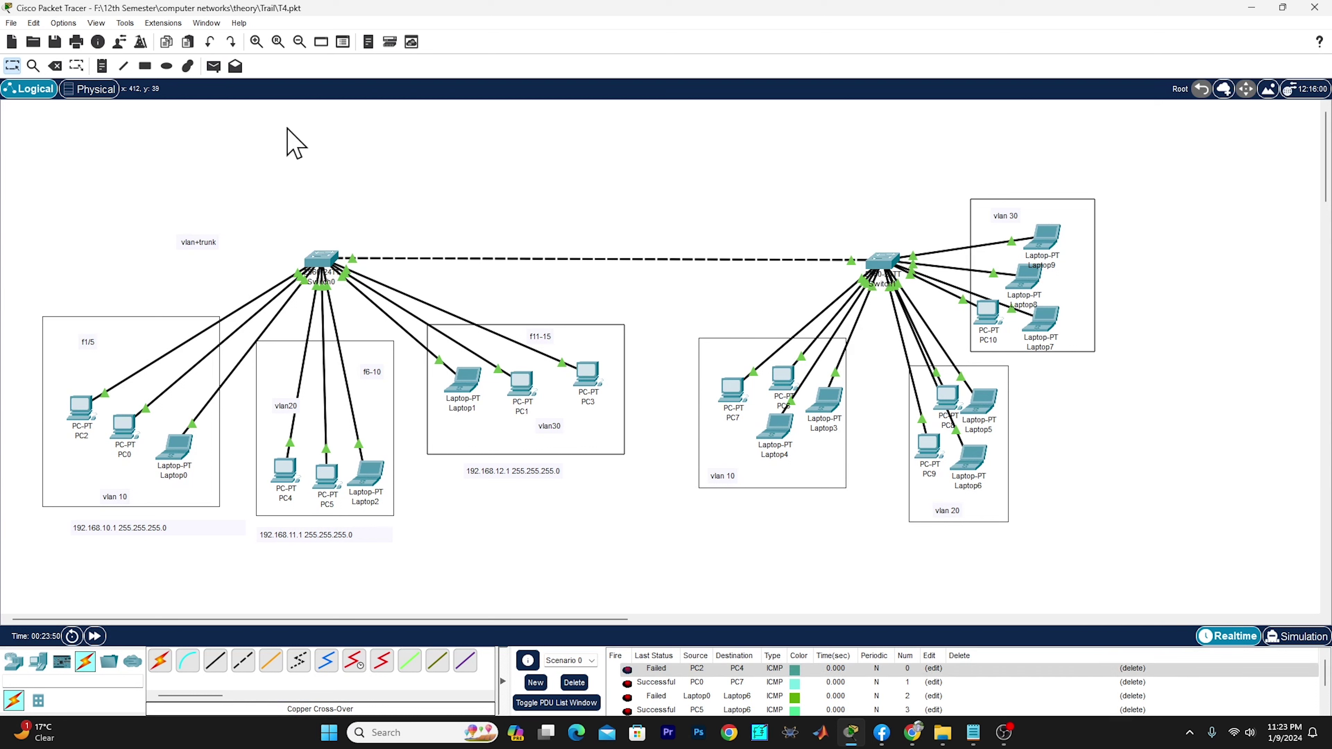
# - Delete the scenario's existing PDUs and send a new simple PDU from PC1 to Laptop7
pyautogui.click(215, 67)
pyautogui.scroll(-2, 686, 709)
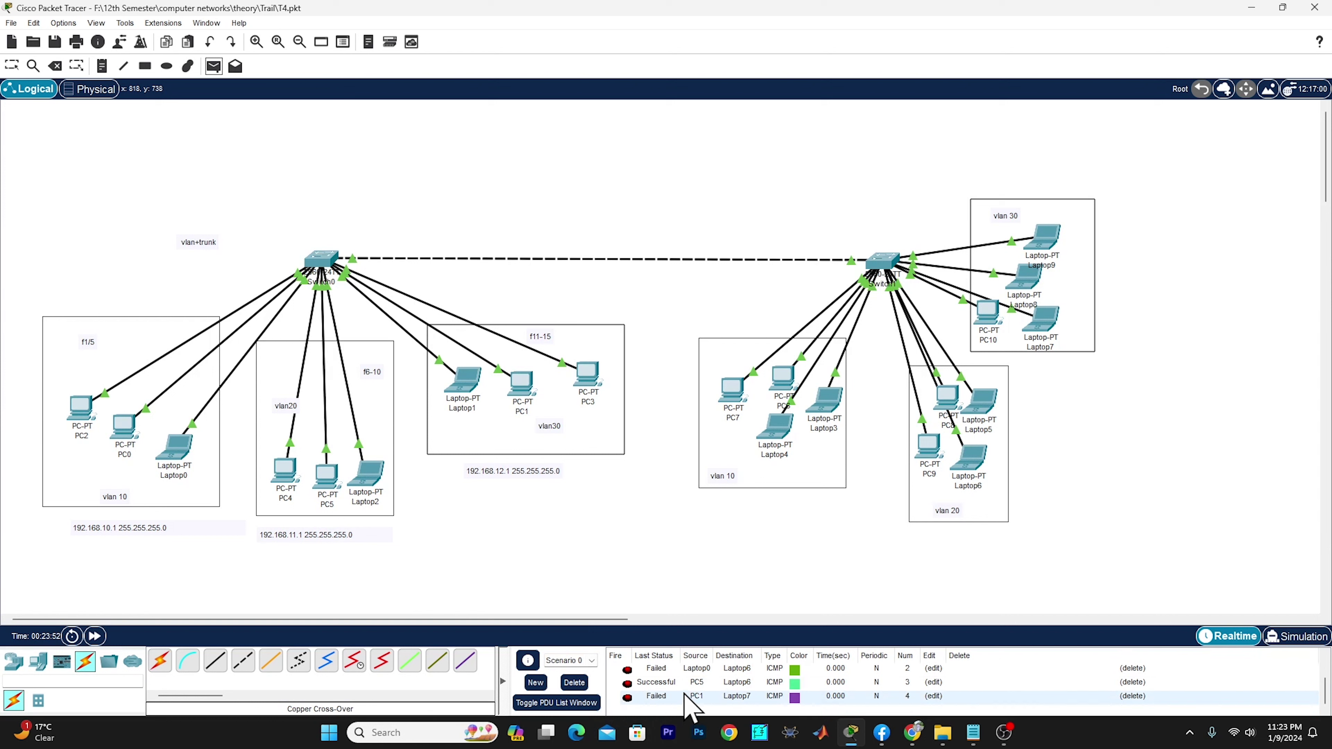
pyautogui.click(574, 685)
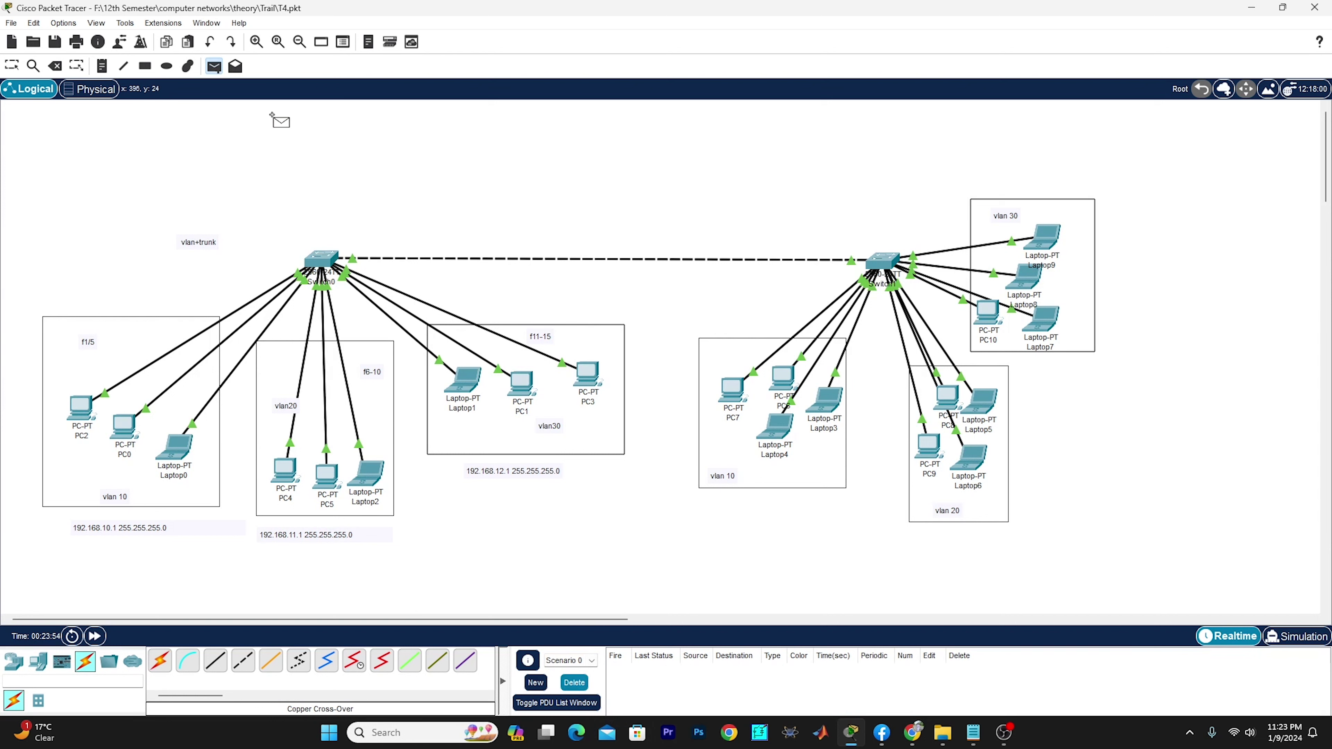
pyautogui.click(528, 379)
pyautogui.click(1041, 319)
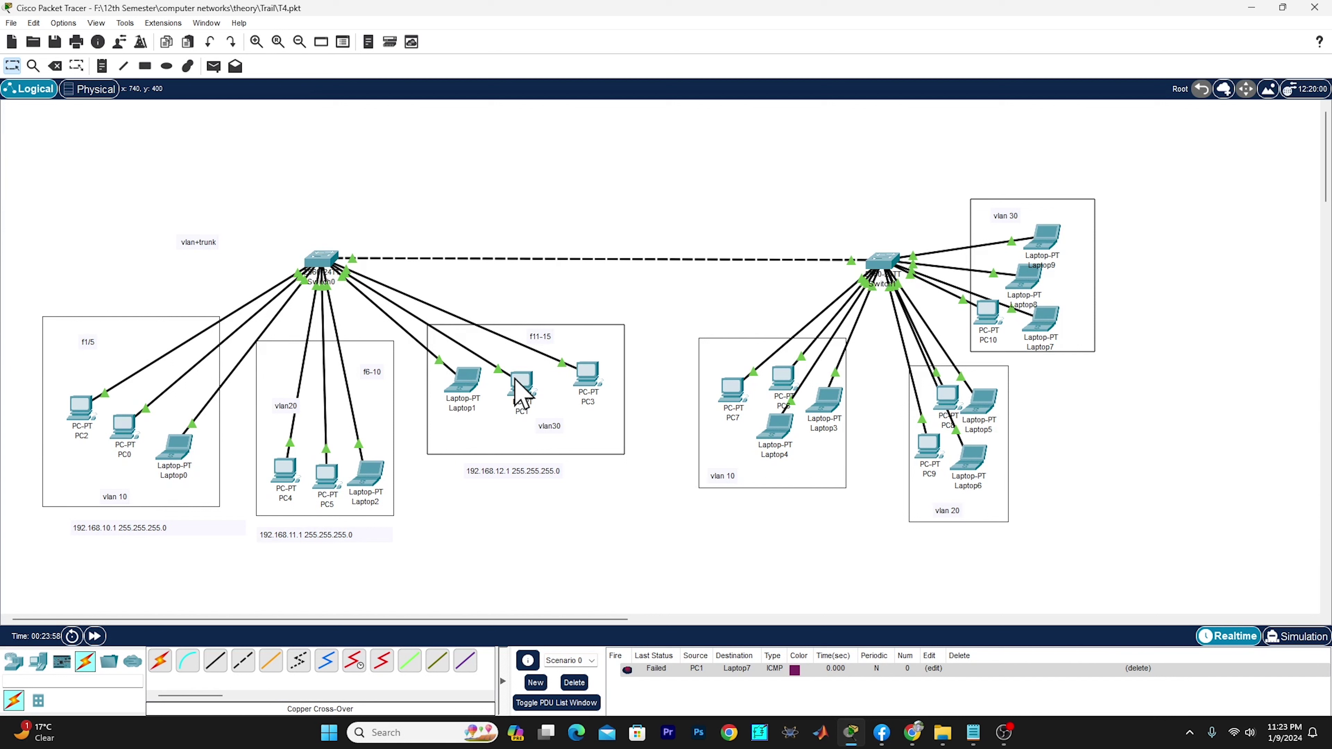
# - Test the VLAN 30 connection across the trunk with a simple PDU from Laptop1 to PC10
pyautogui.click(214, 66)
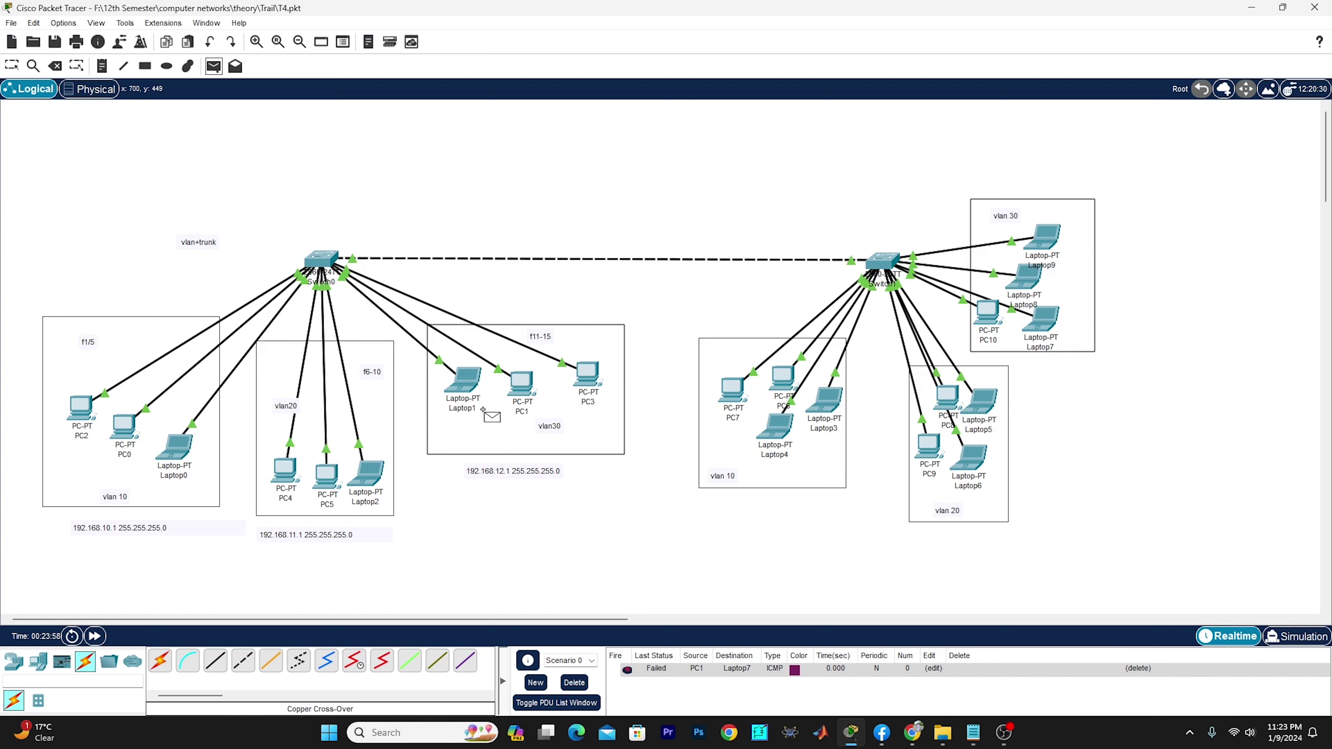
pyautogui.click(473, 382)
pyautogui.click(991, 315)
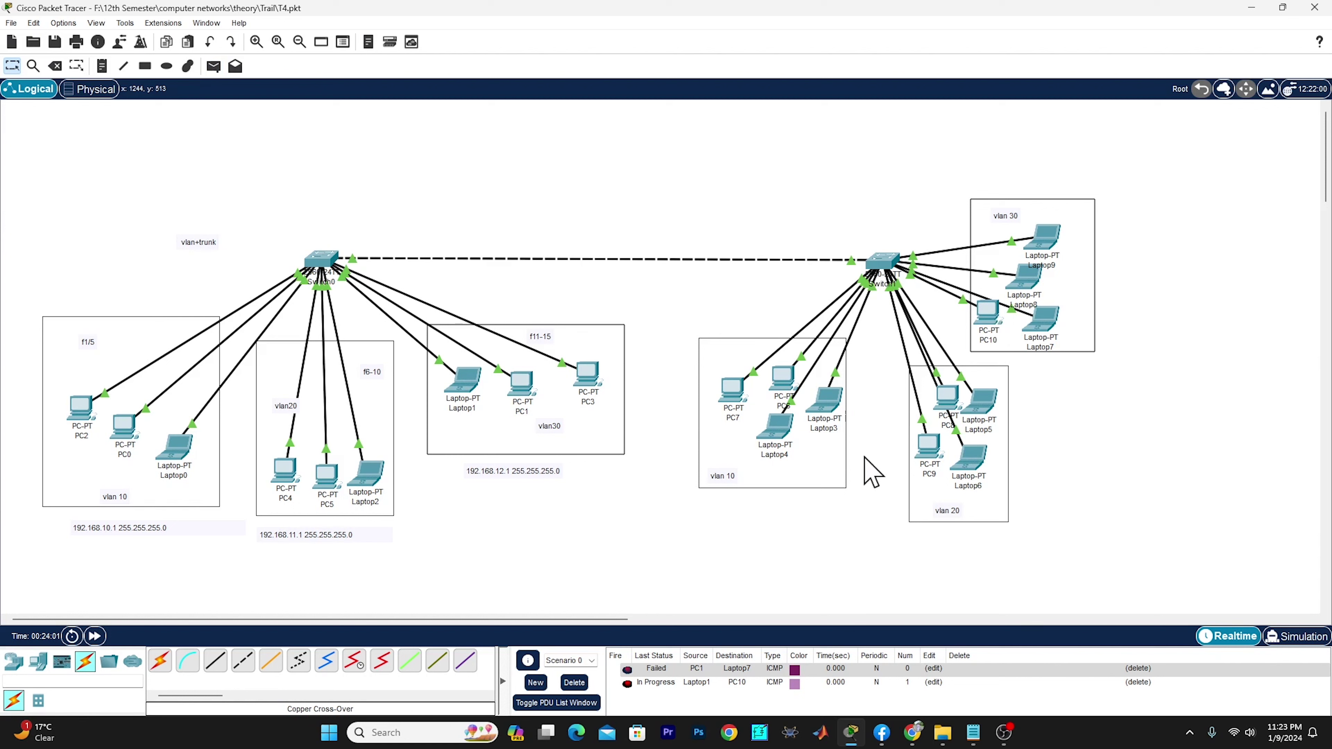
pyautogui.scroll(-1, 693, 594)
pyautogui.hscroll(1, 688, 620)
pyautogui.hscroll(-1, 676, 619)
pyautogui.scroll(1, 472, 530)
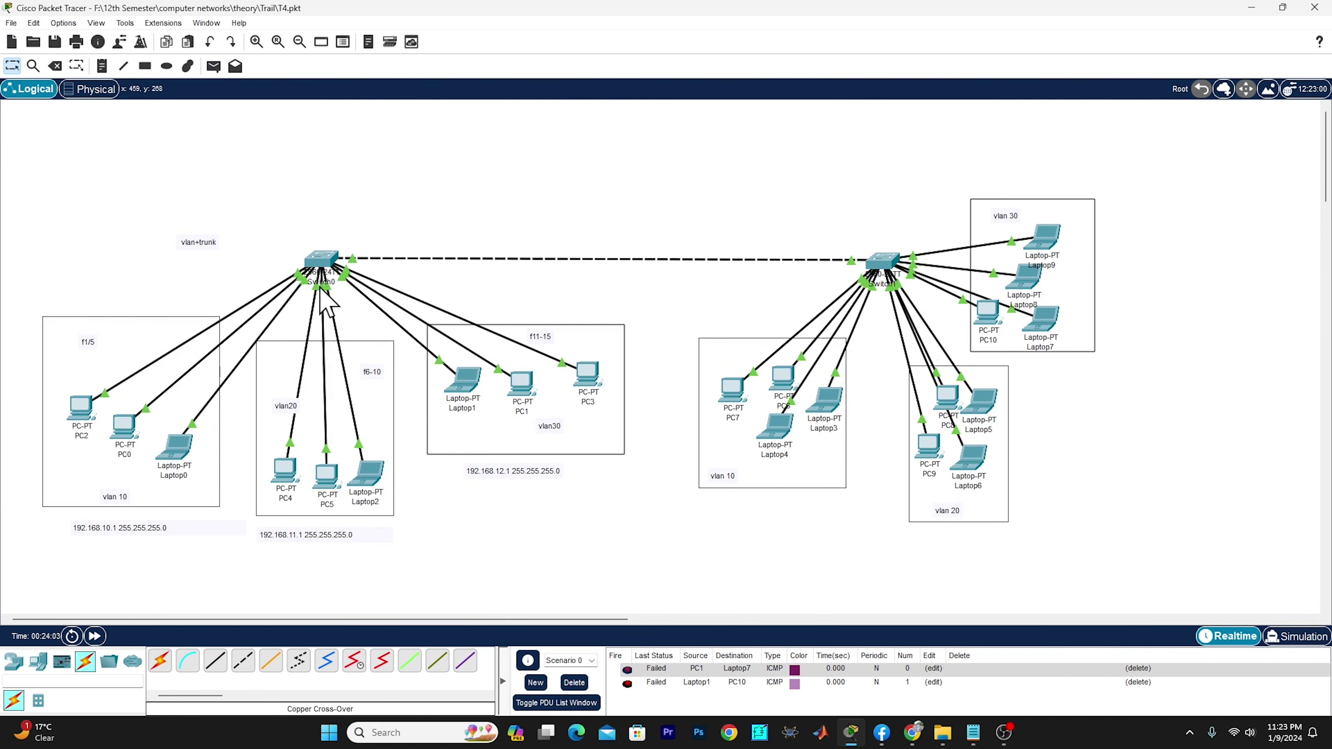
# - Reopen Switch0's CLI, examine the ports assigned to VLANs 10, 20 and 30 in its VLAN table, and close the window
pyautogui.click(336, 269)
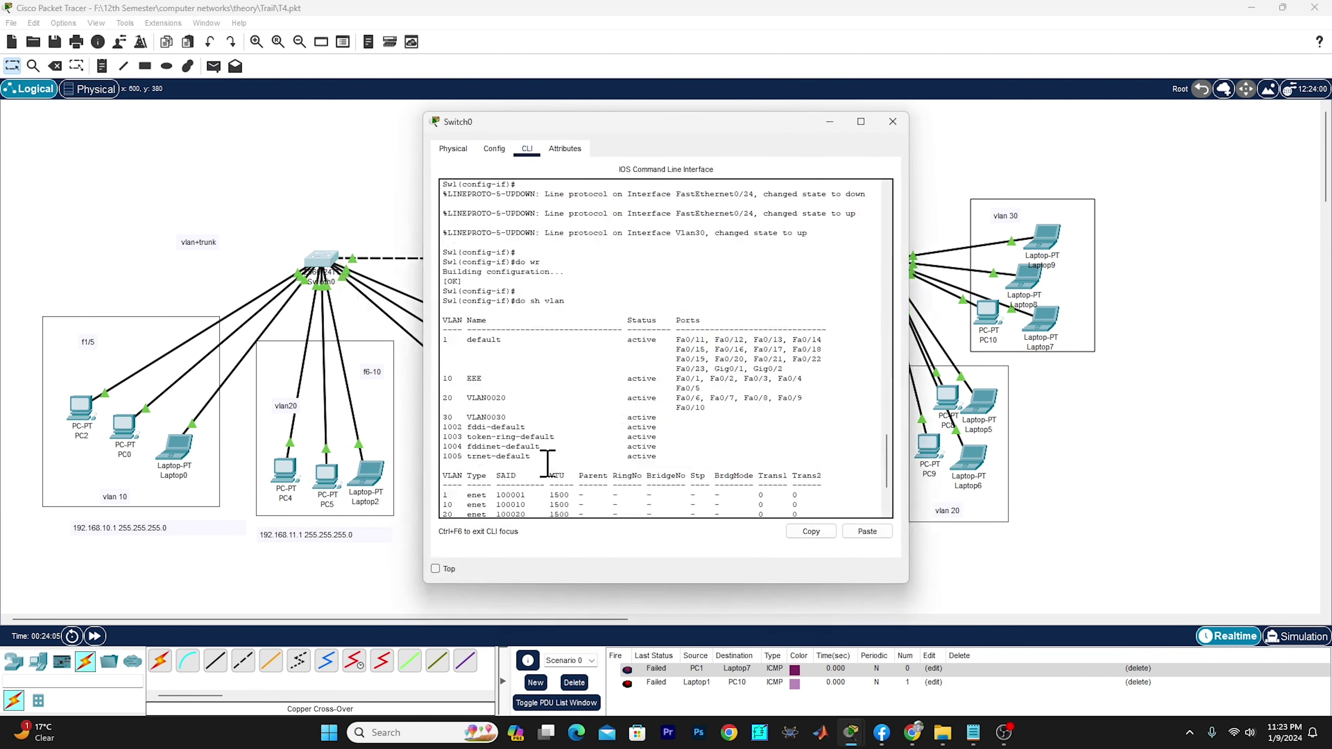
pyautogui.scroll(-4, 547, 464)
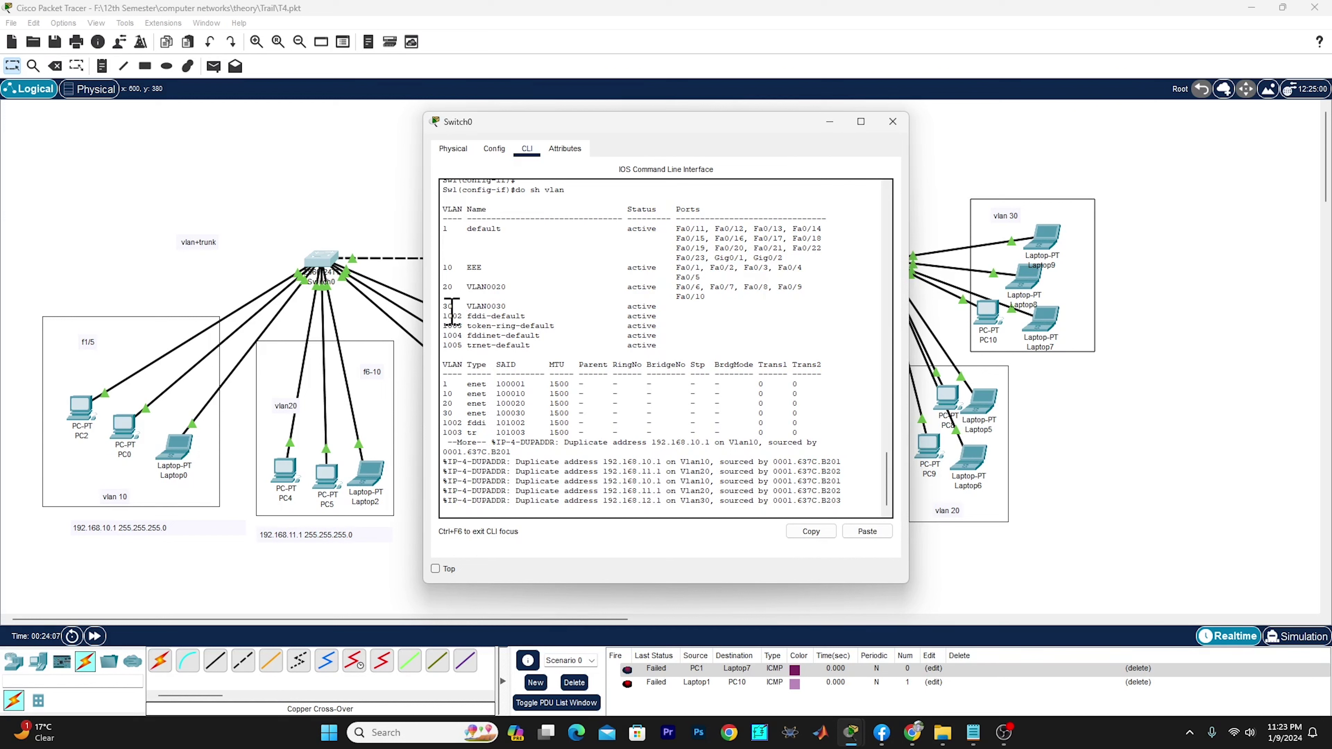
pyautogui.moveTo(448, 306); pyautogui.dragTo(677, 307)
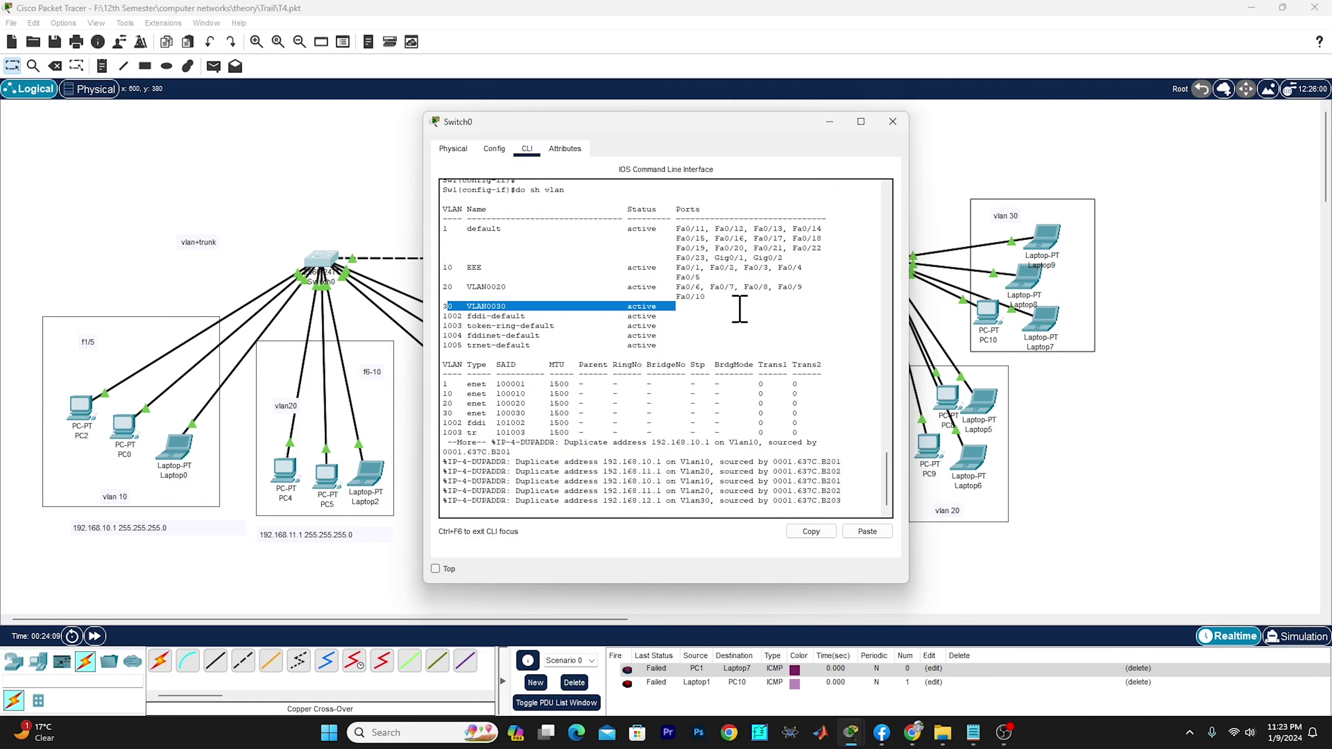
pyautogui.moveTo(785, 310)
pyautogui.mouseDown()
pyautogui.moveTo(799, 315)
pyautogui.moveTo(796, 299)
pyautogui.mouseUp()
pyautogui.moveTo(448, 265); pyautogui.dragTo(761, 299)
pyautogui.click(893, 121)
# - Examine the VLAN 10 and VLAN 20 port assignments in Switch1's CLI output and close the window
pyautogui.click(880, 259)
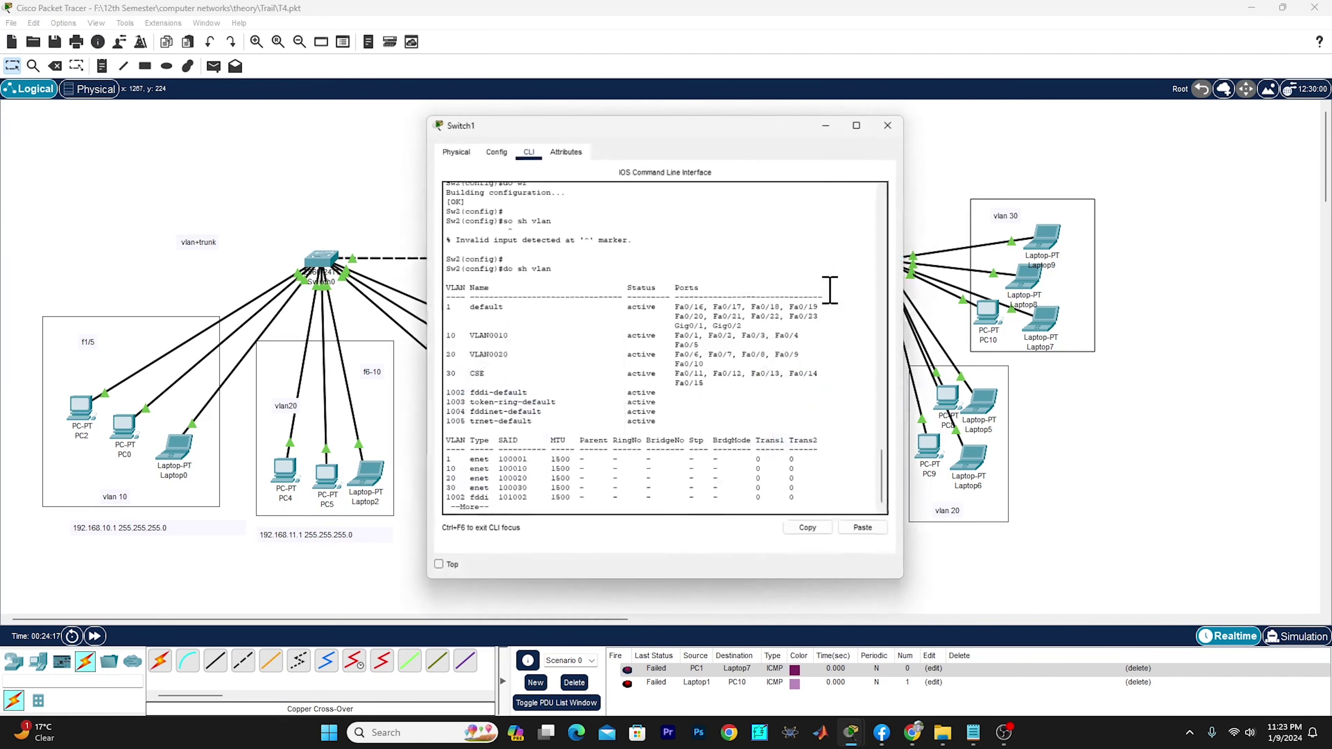
pyautogui.moveTo(448, 335); pyautogui.dragTo(731, 362)
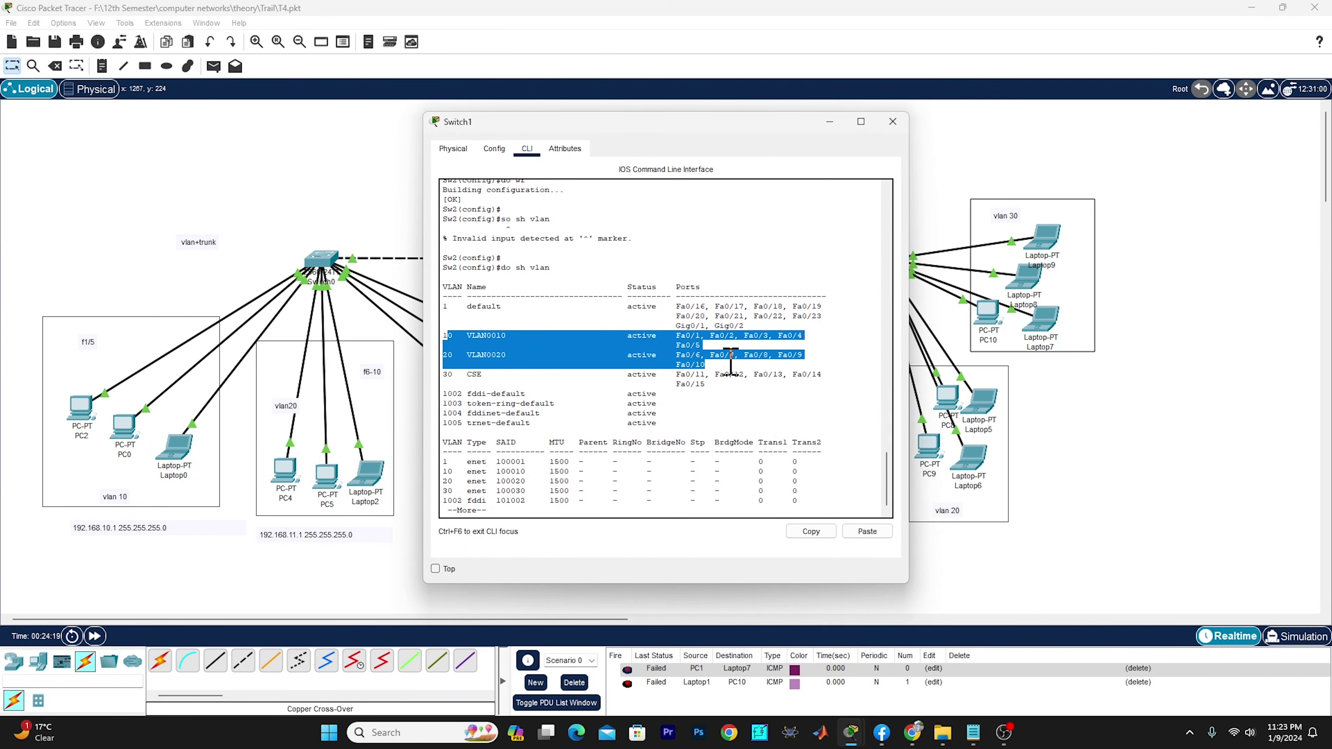
pyautogui.click(893, 121)
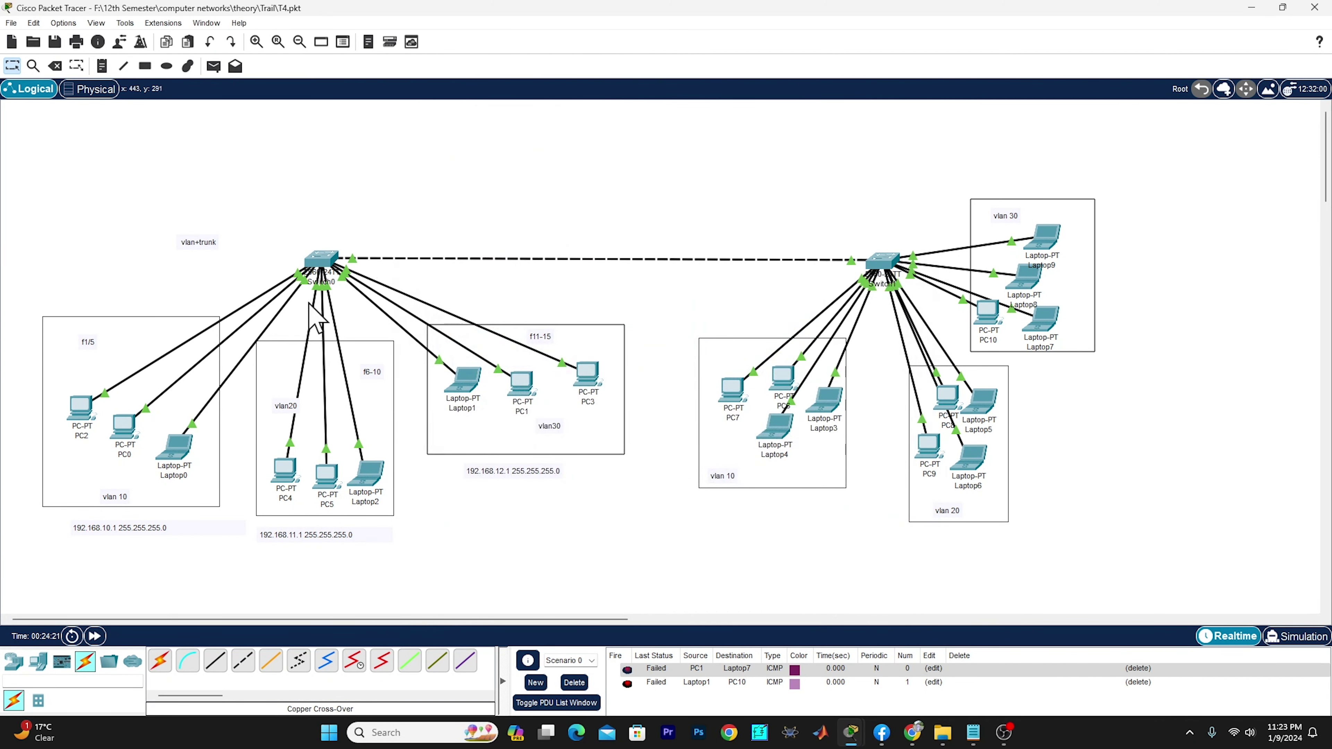
# - Test the VLAN 10 connection across the trunk with a simple PDU from PC0 to PC7
pyautogui.click(214, 66)
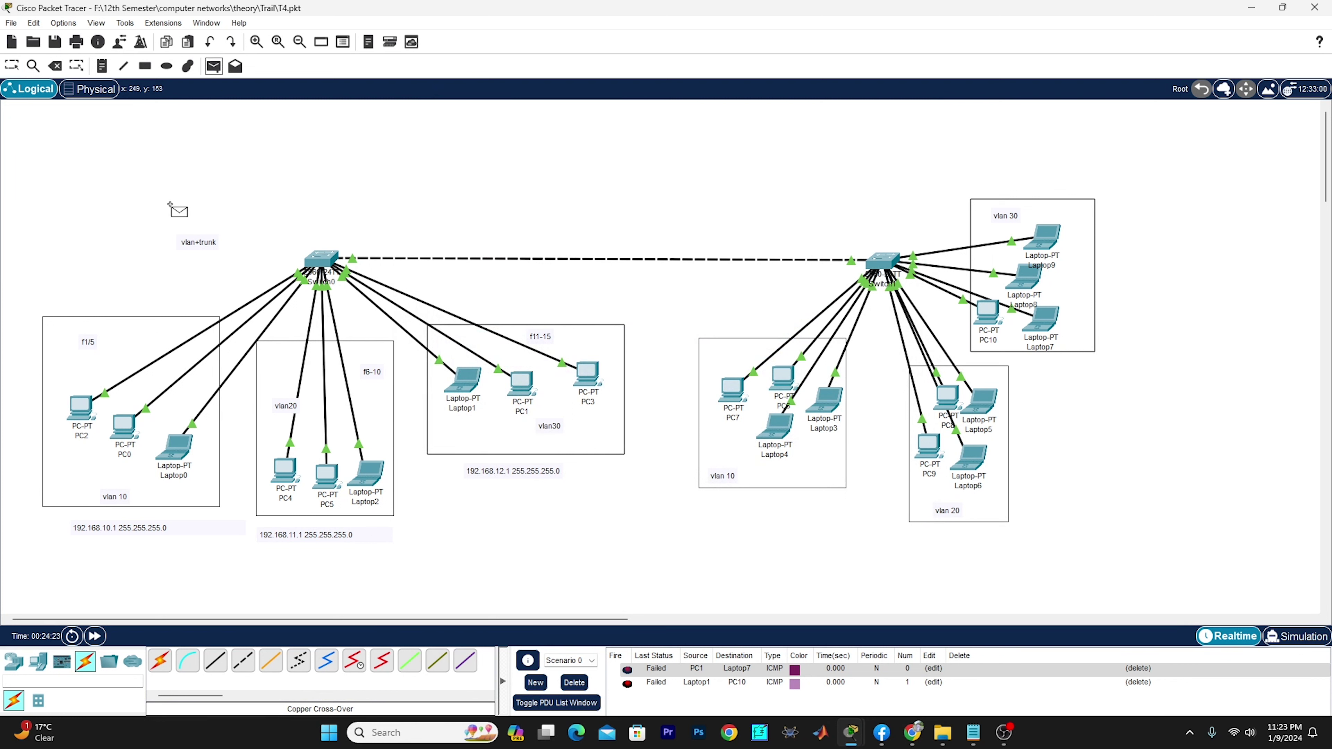
pyautogui.click(131, 421)
pyautogui.click(734, 394)
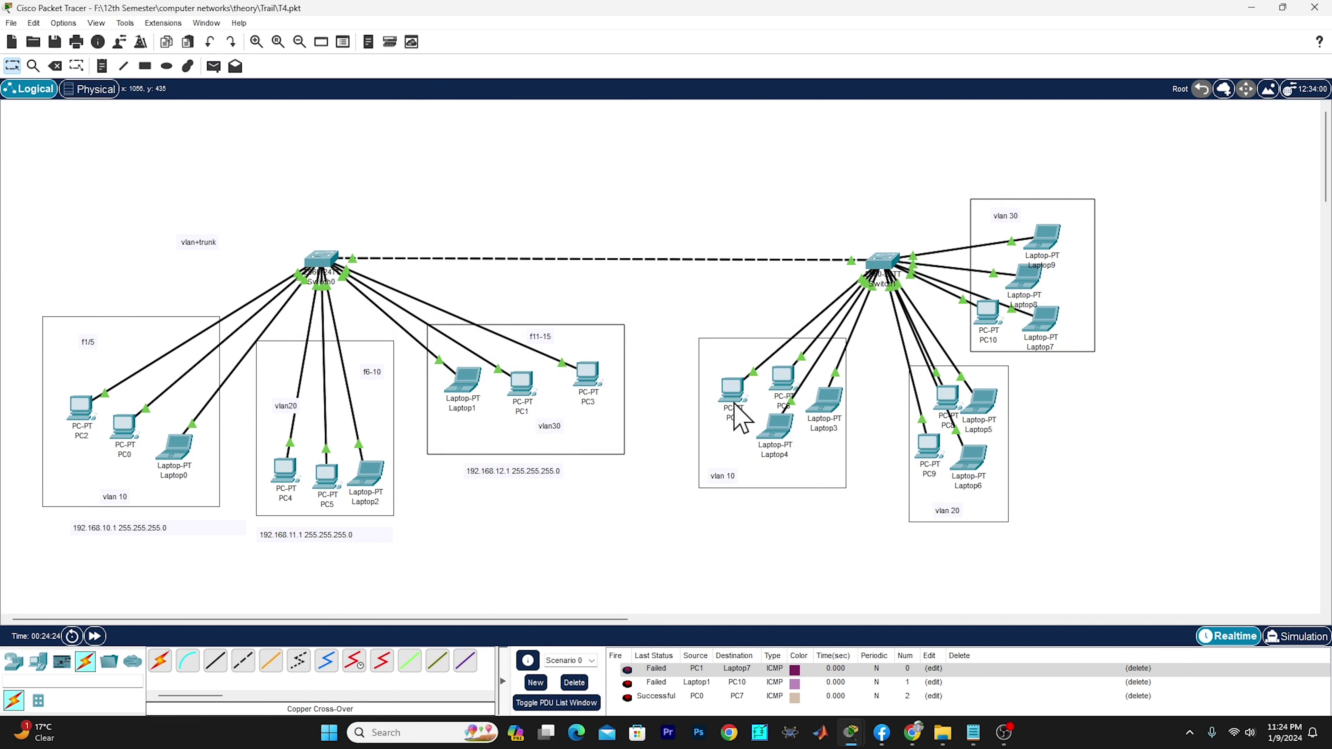
# - Delete the scenario's existing PDUs and send a new simple PDU from PC0 to PC7
pyautogui.click(574, 682)
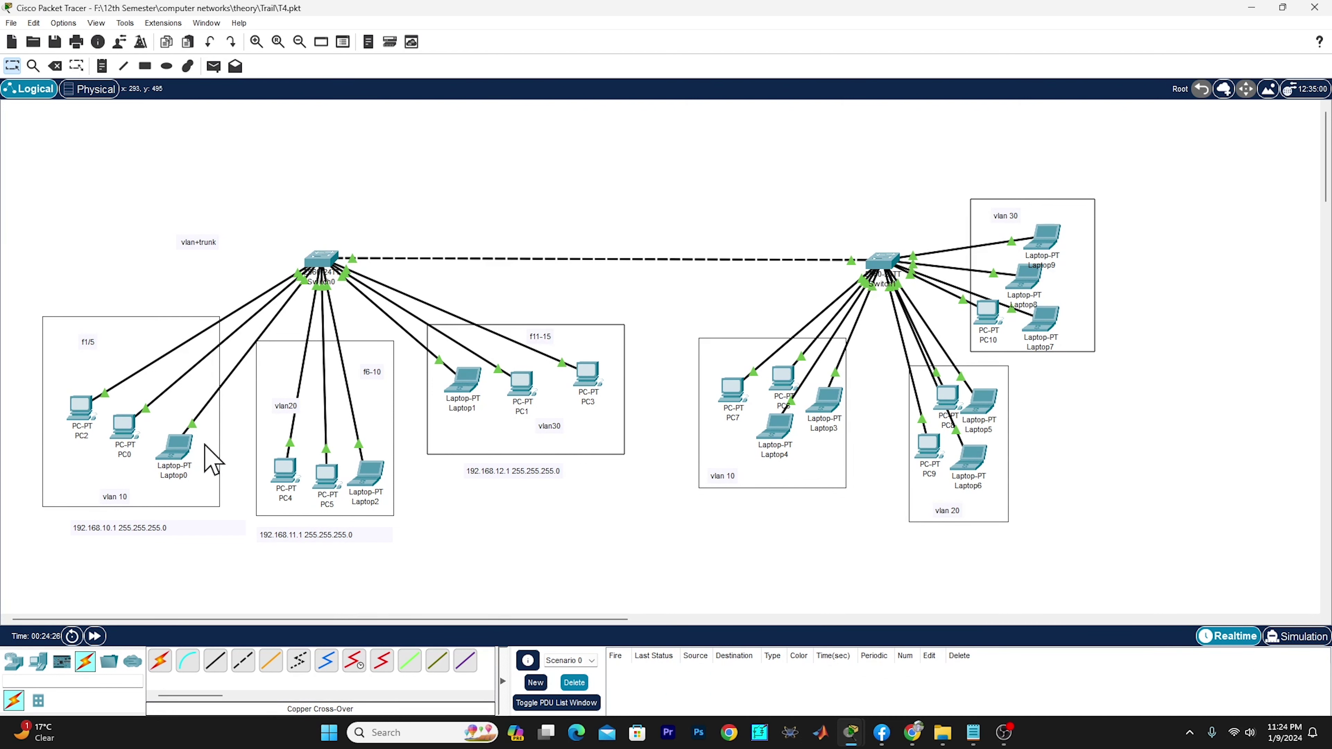
pyautogui.click(126, 422)
pyautogui.click(889, 124)
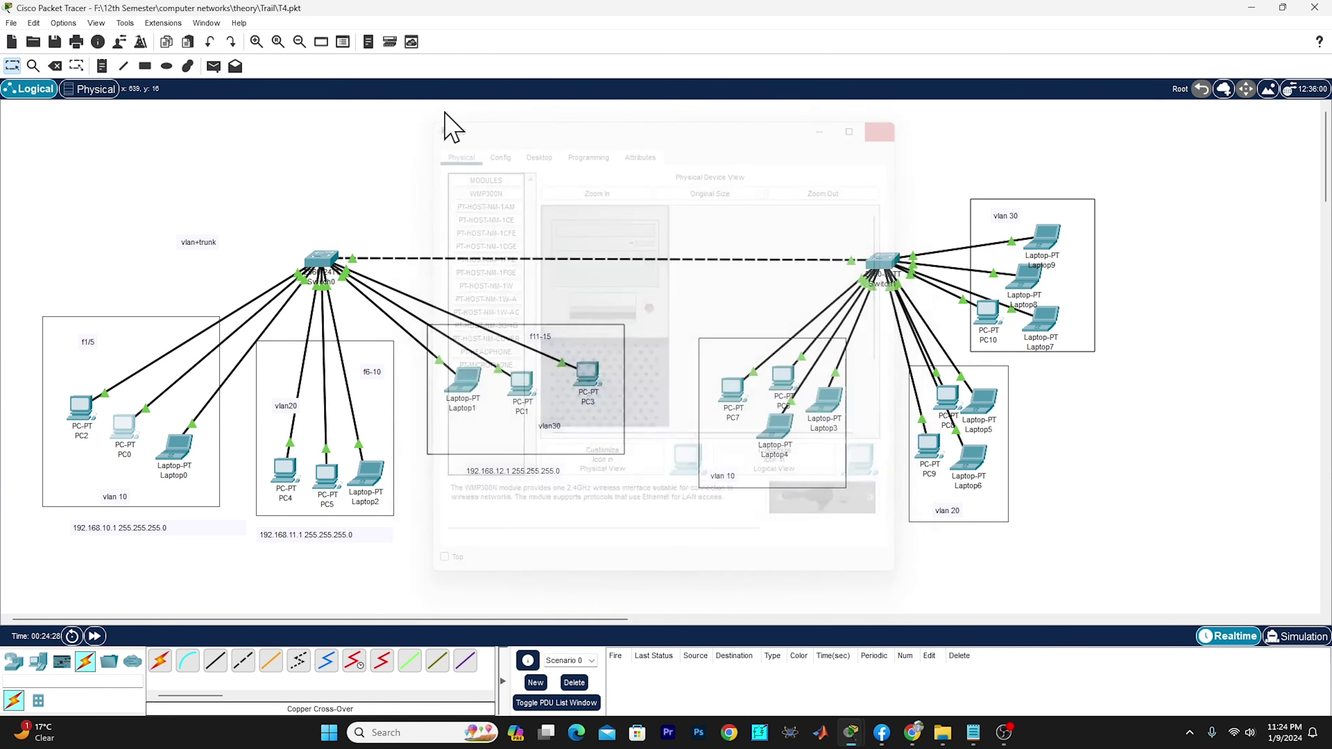
pyautogui.click(213, 65)
pyautogui.click(133, 423)
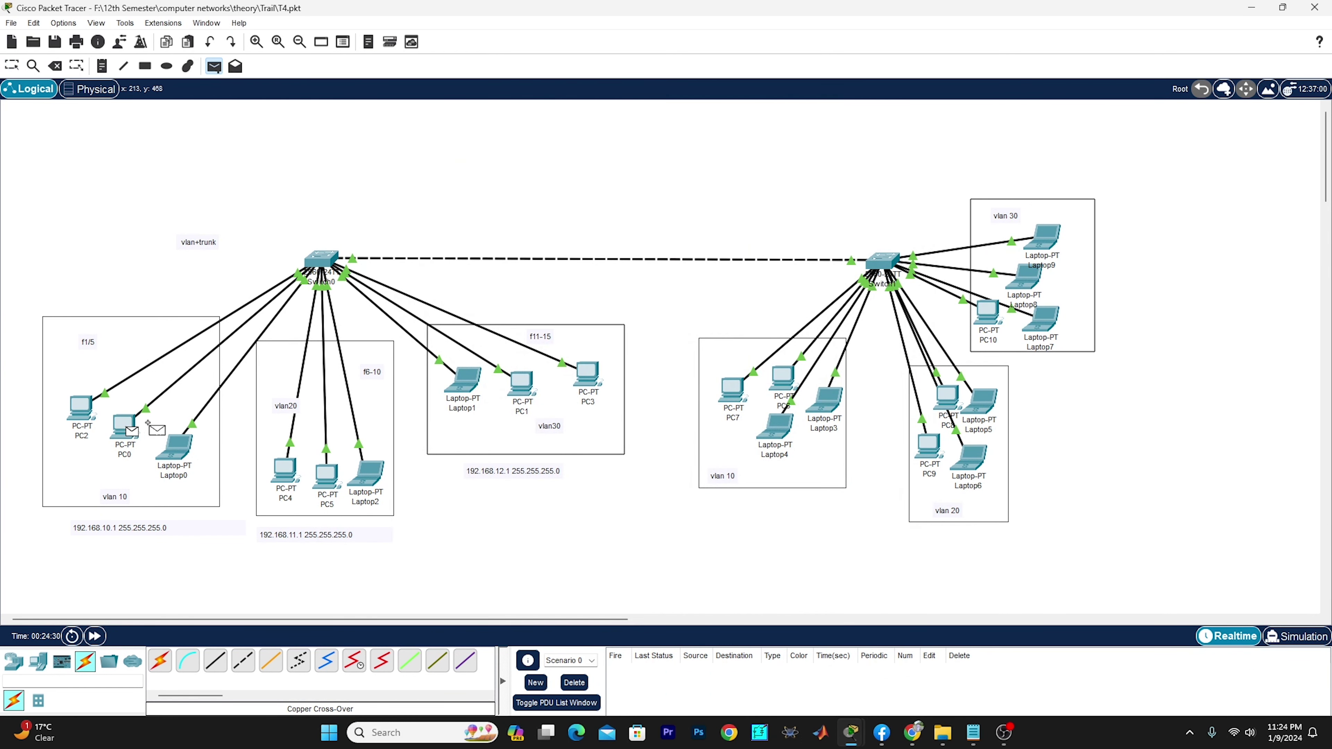
pyautogui.click(733, 391)
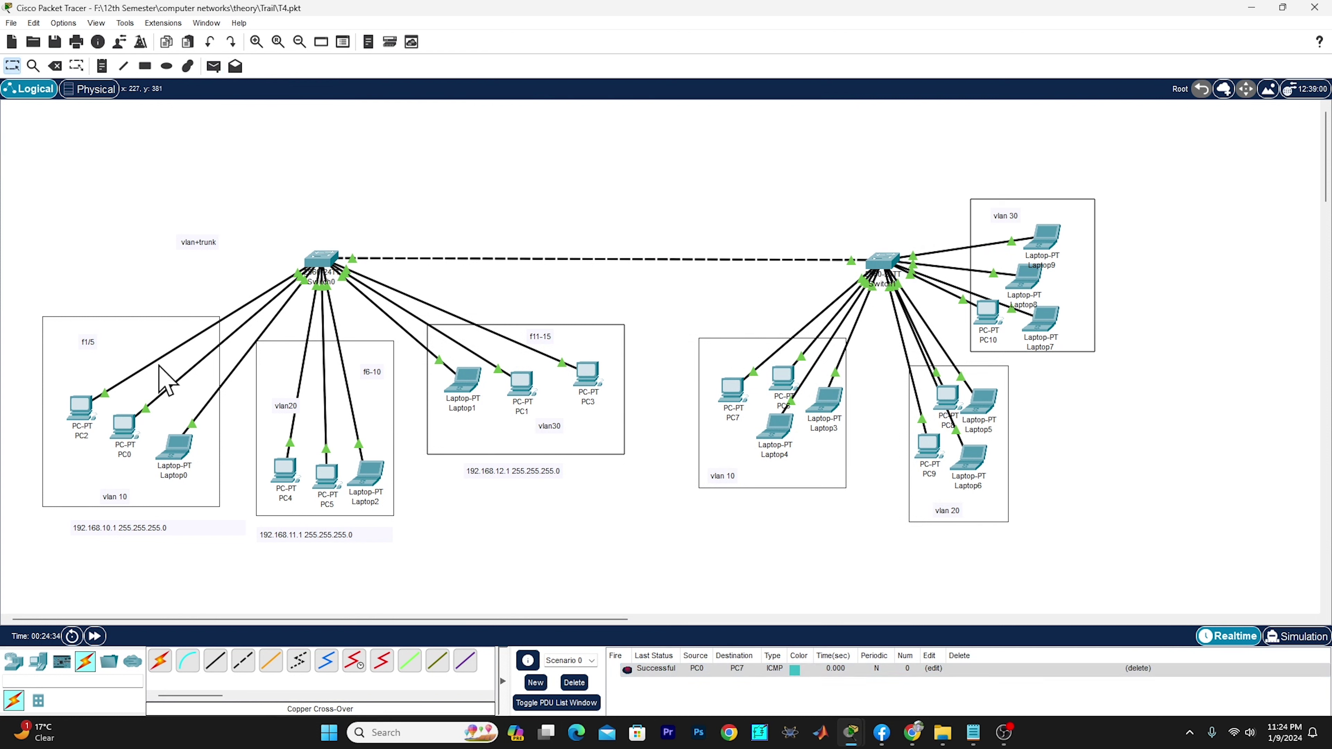
# - Test communication between different VLANs with a simple PDU from PC0 in VLAN 10 to PC9 in VLAN 20
pyautogui.click(213, 66)
pyautogui.click(131, 425)
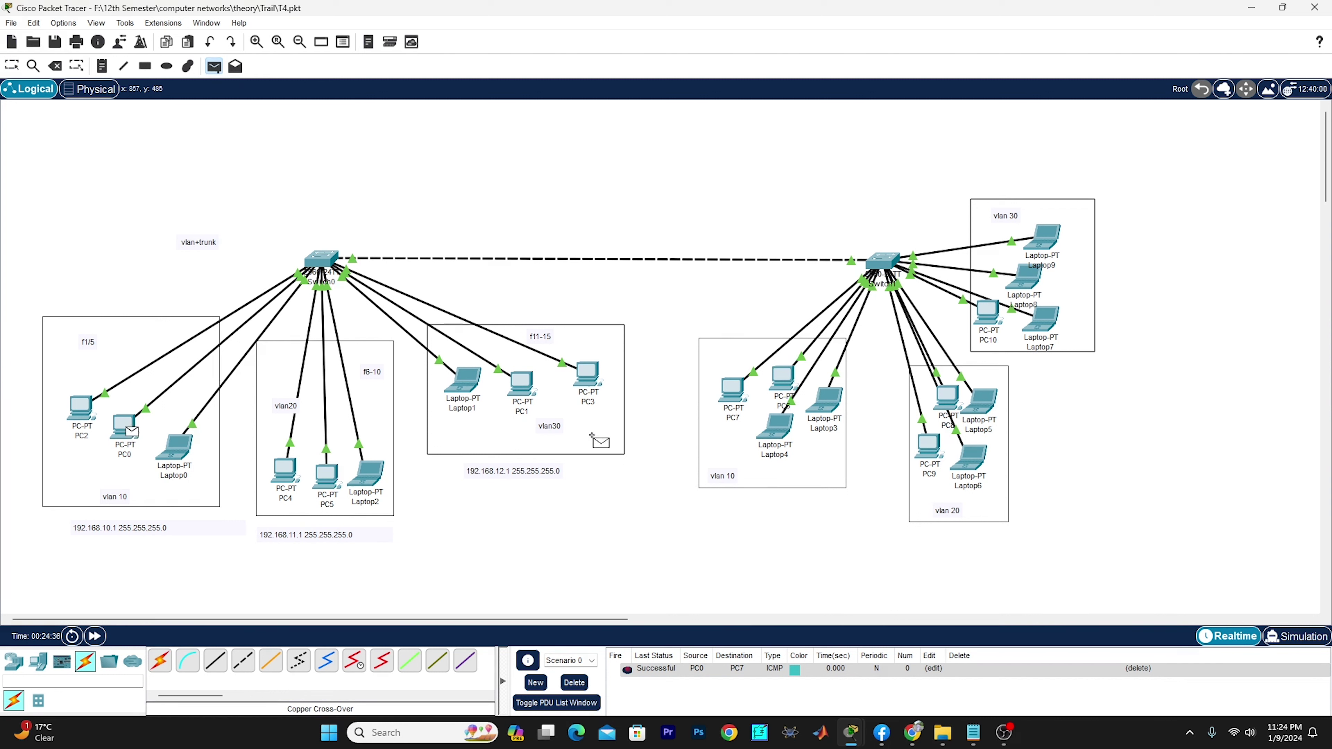
pyautogui.click(930, 447)
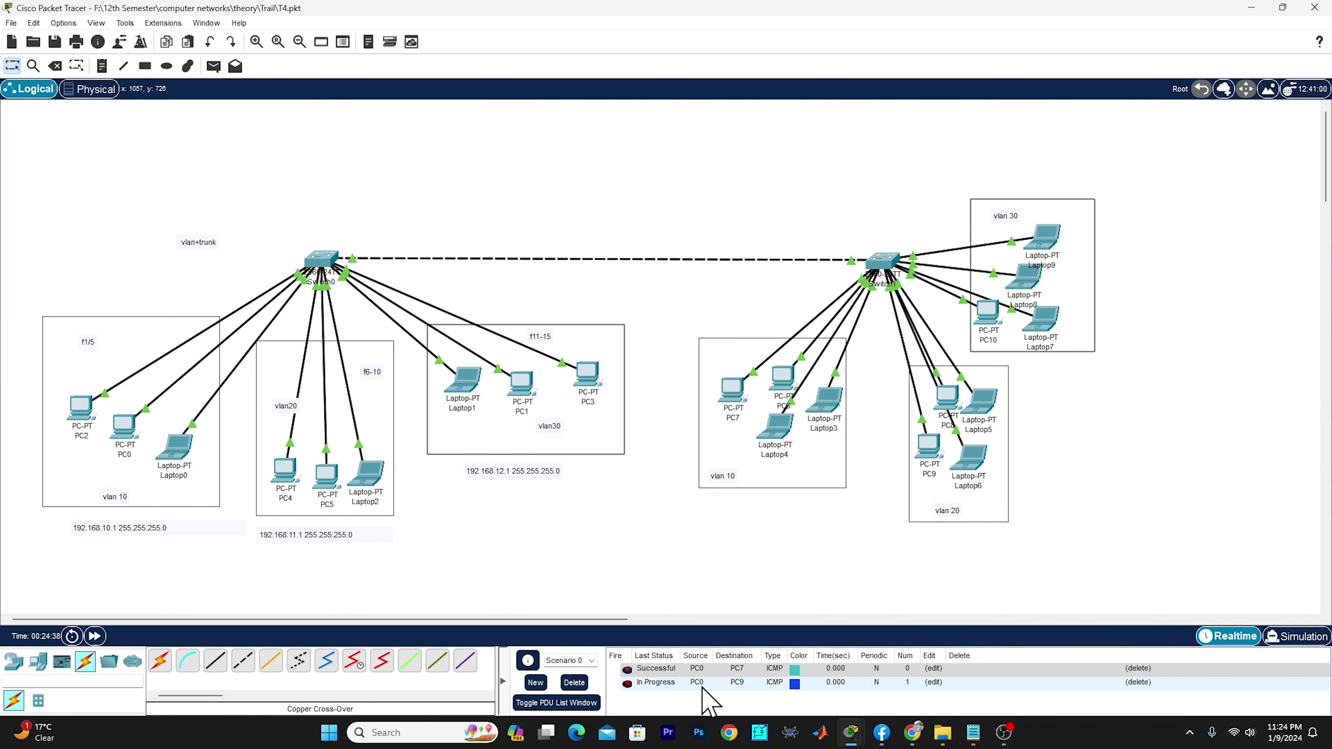
# - Test the VLAN 20 connection across the trunk with a simple PDU from PC5 to PC9
pyautogui.click(213, 65)
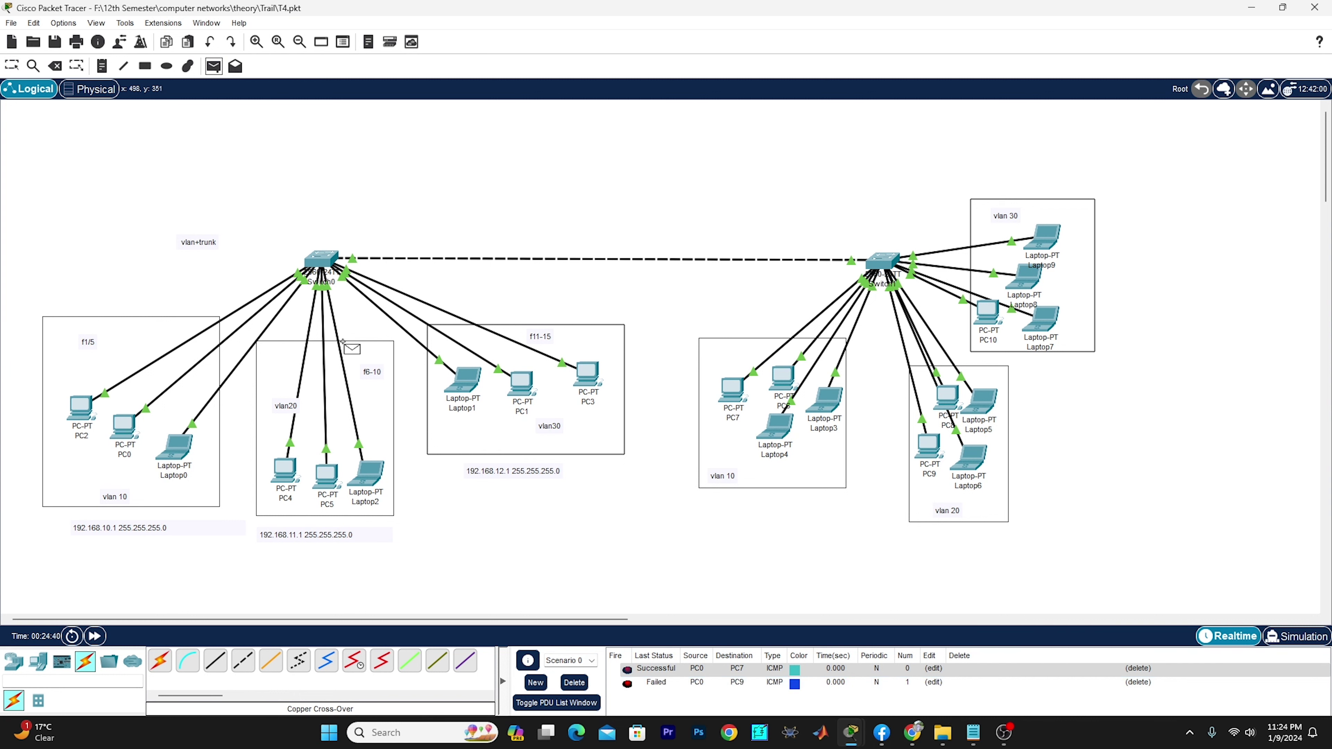
pyautogui.click(328, 473)
pyautogui.click(929, 447)
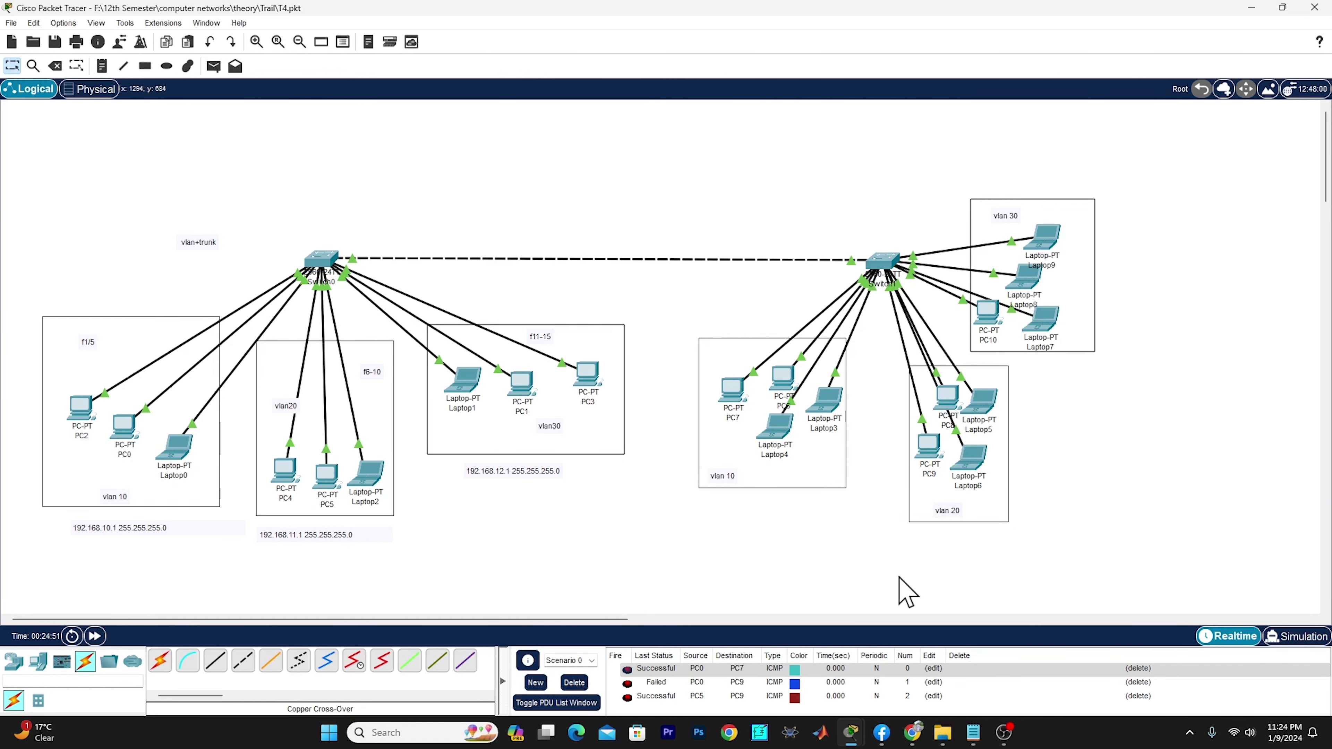
pyautogui.click(1003, 732)
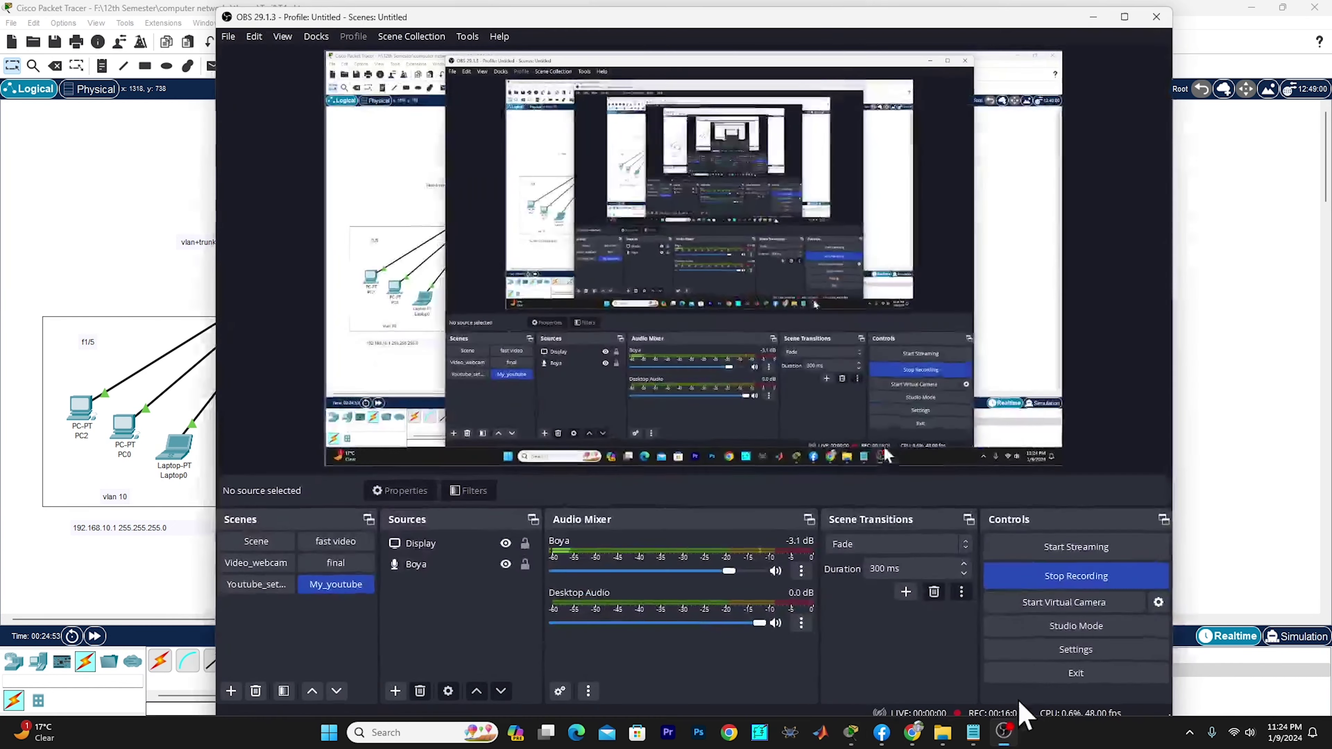
pyautogui.click(1074, 591)
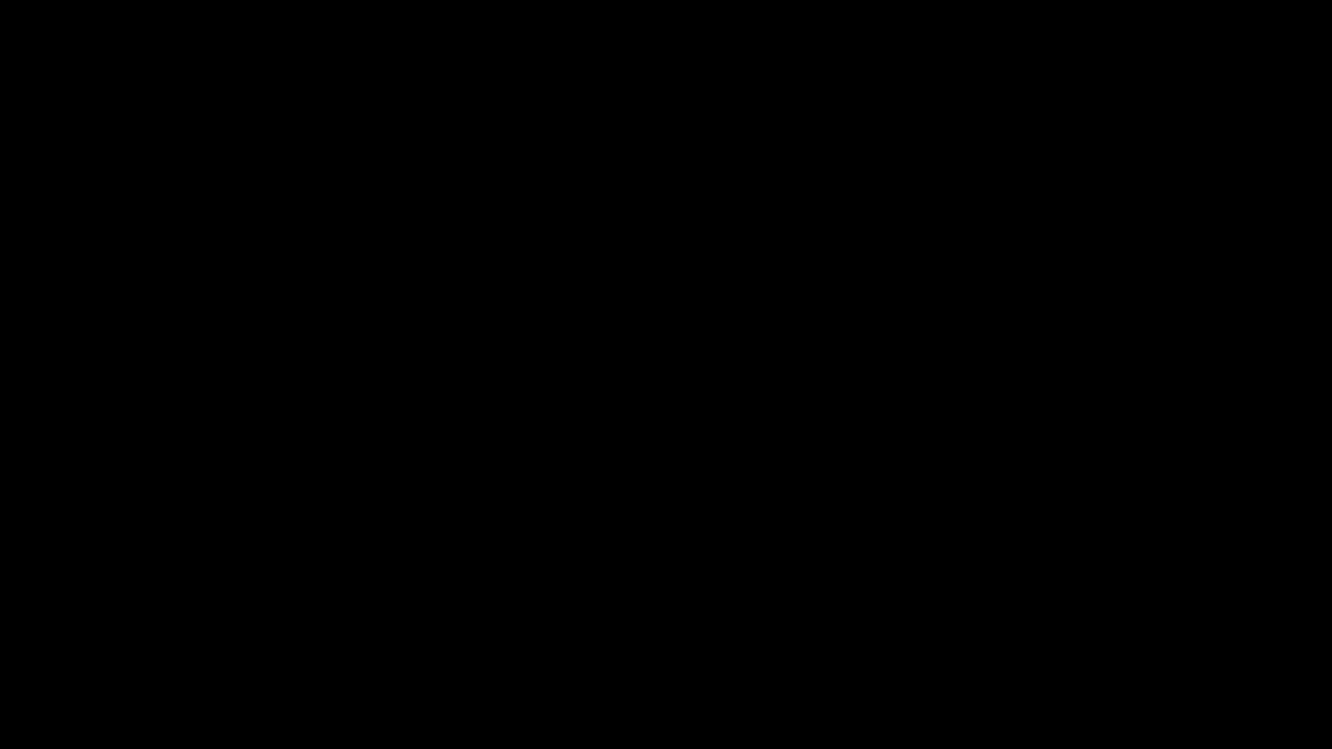